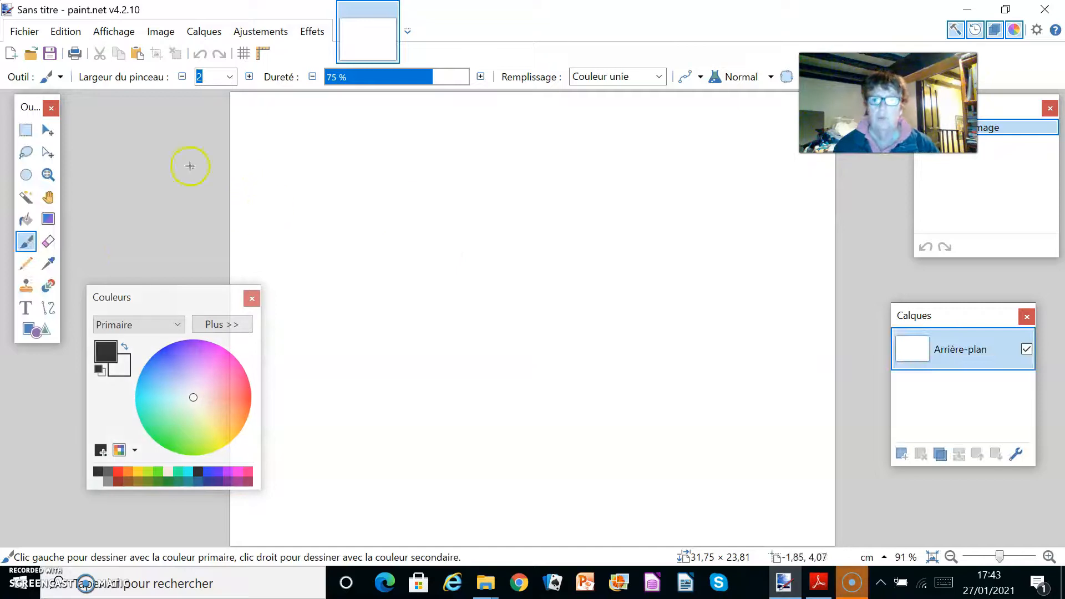
Move the Couleurs window lower, to just beneath the tools window.
drag(194, 301, 175, 336)
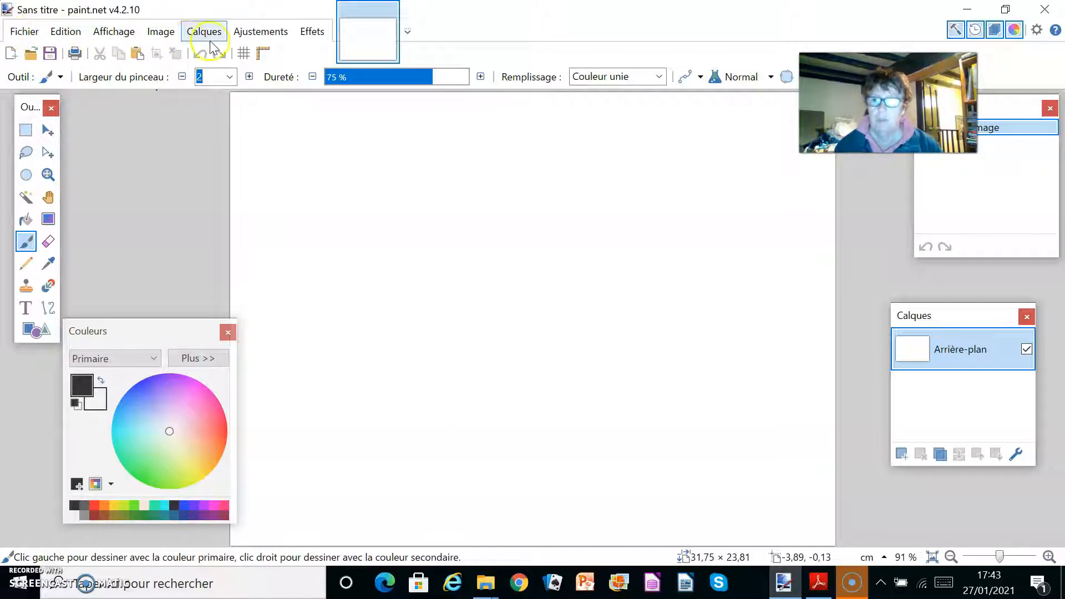
click(23, 34)
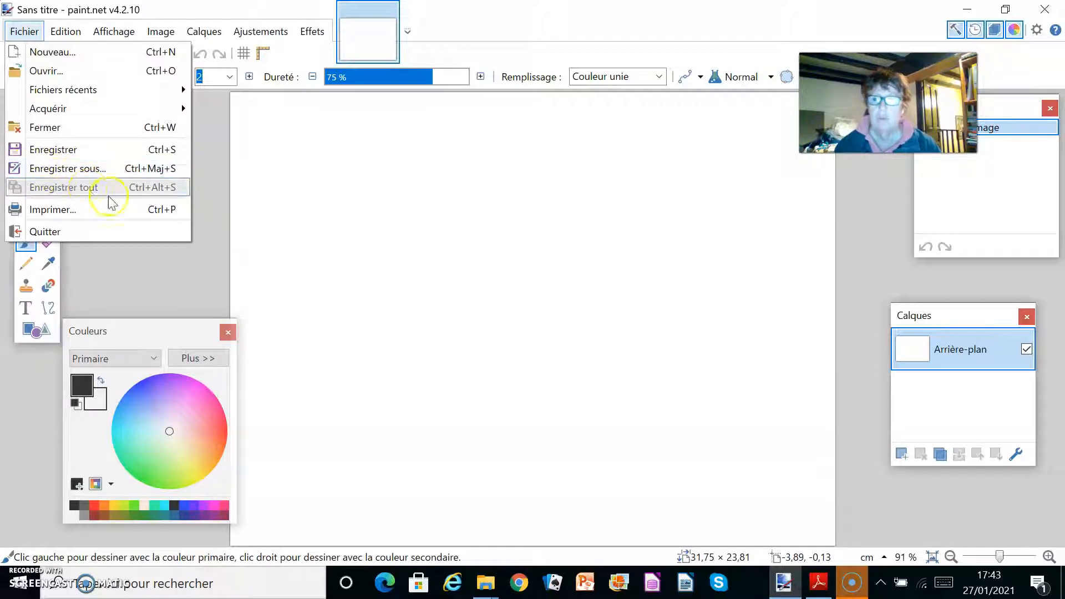
mouse_move(65, 31)
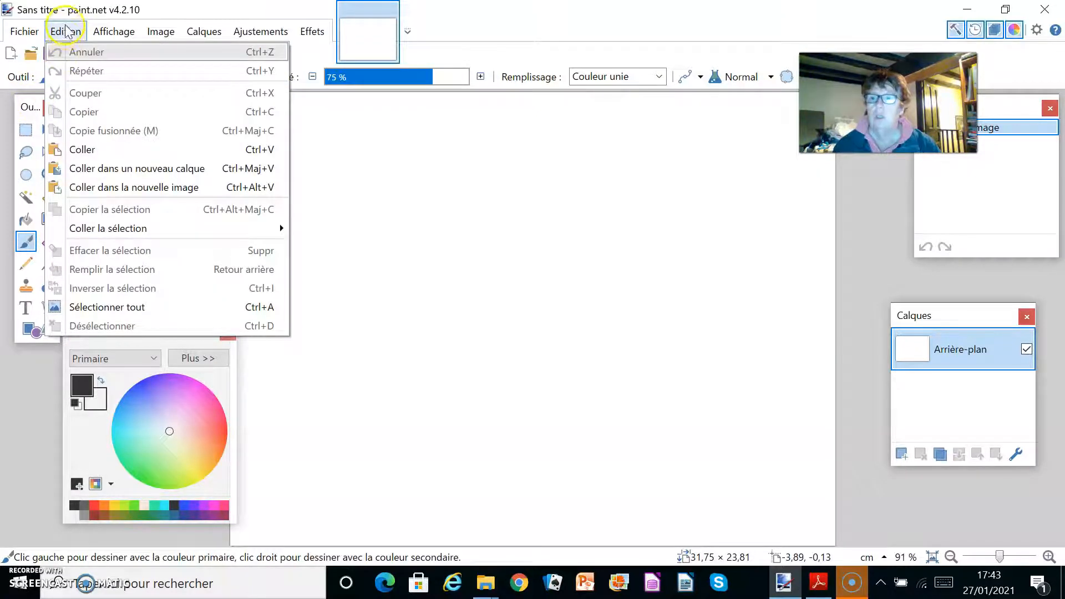
mouse_move(105, 32)
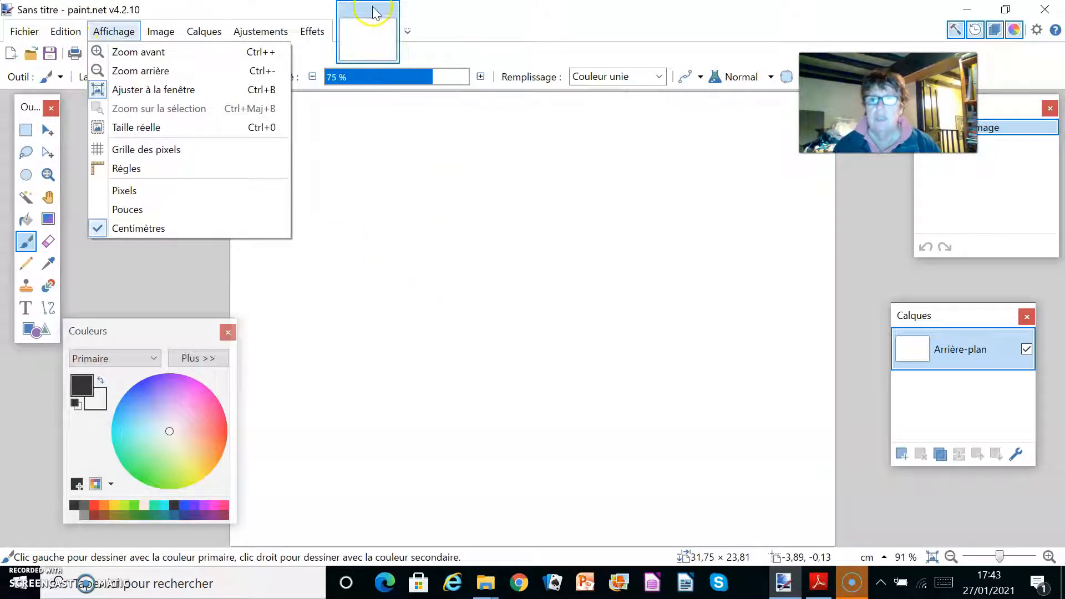
click(396, 9)
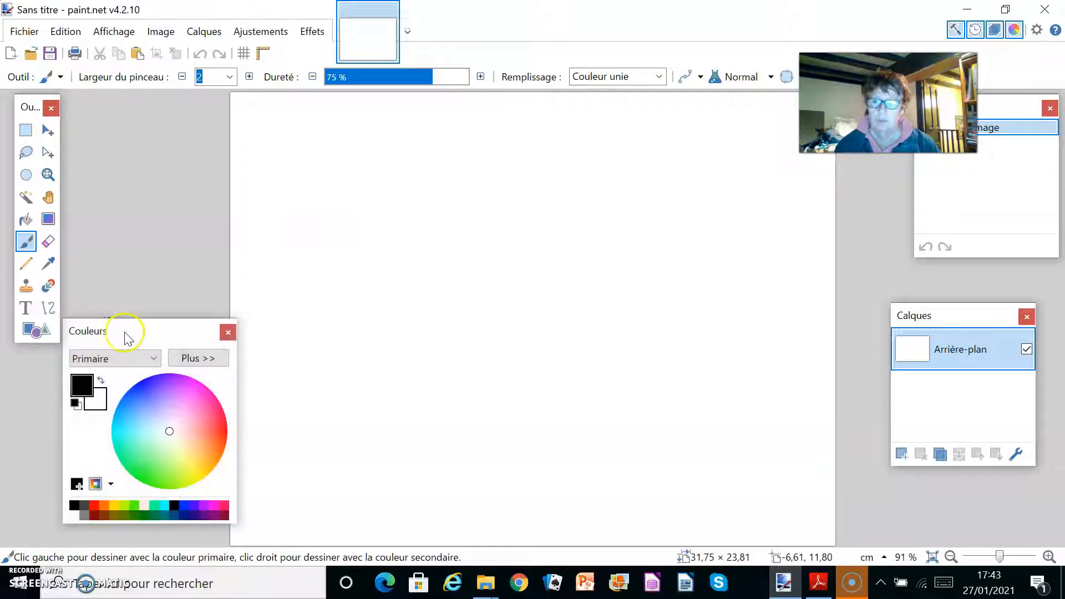
Stack the Historique window directly above Calques, with both placed lower, and adjust the positions of the tools and Couleurs windows.
drag(998, 109, 975, 150)
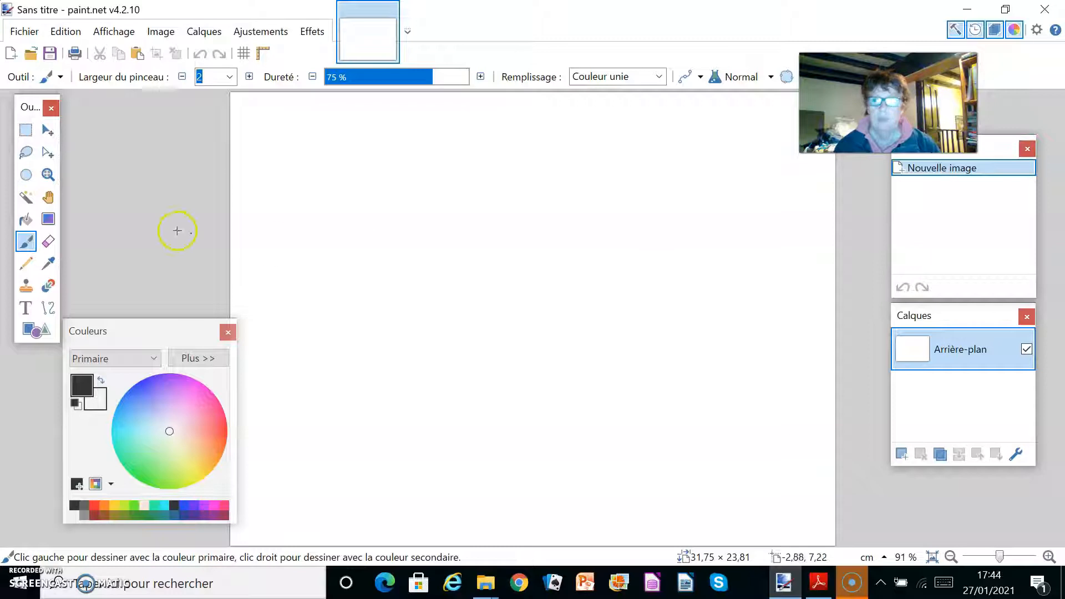
mouse_move(26, 109)
mouse_down()
mouse_move(43, 103)
mouse_move(23, 107)
mouse_up()
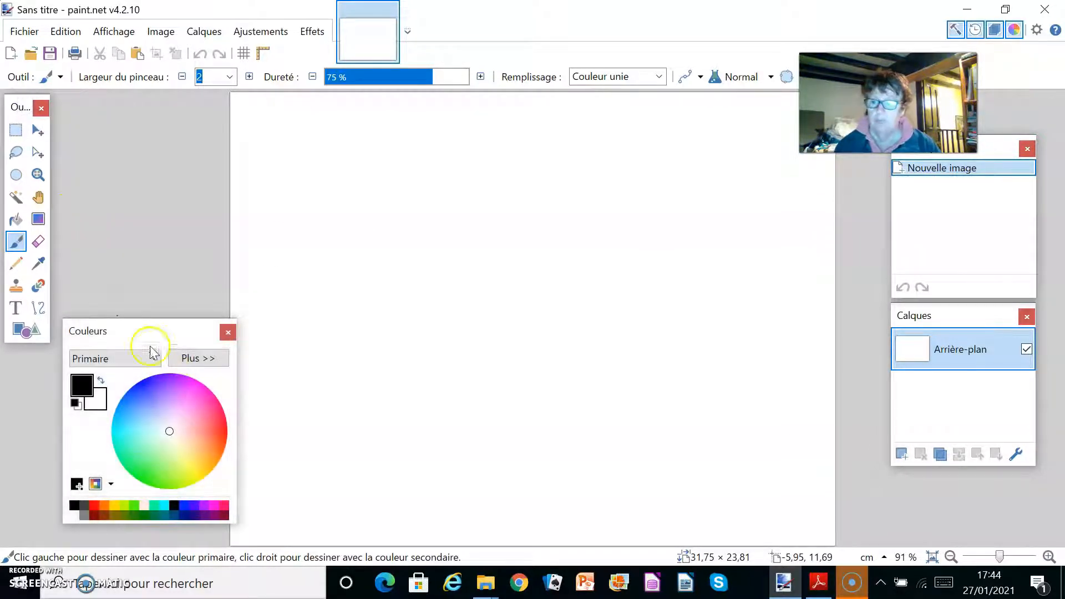
drag(149, 333, 156, 339)
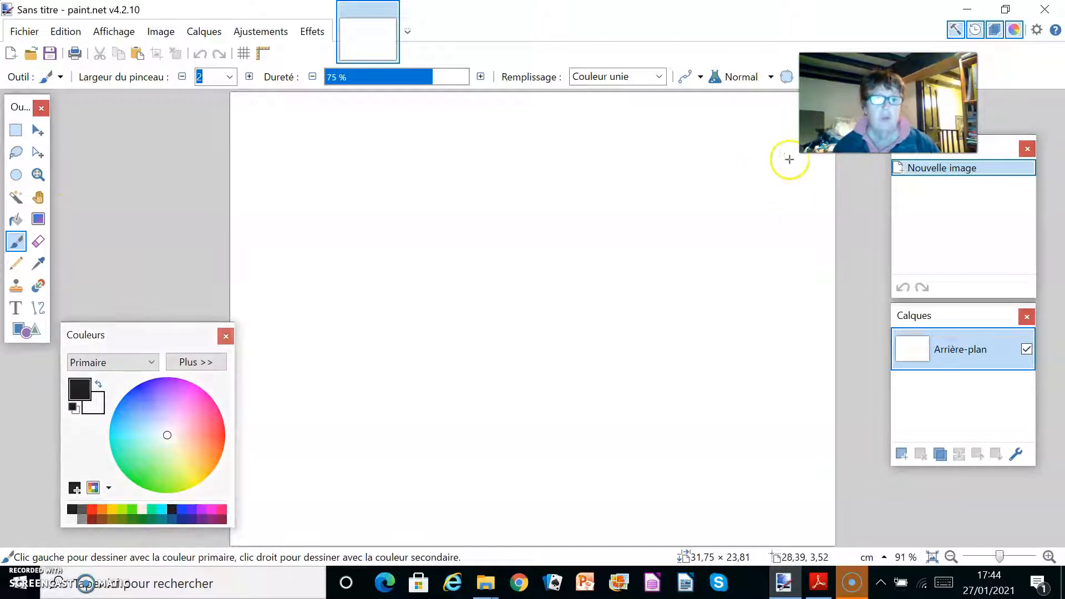
mouse_move(993, 148)
mouse_down()
mouse_move(1015, 142)
mouse_move(997, 139)
mouse_up()
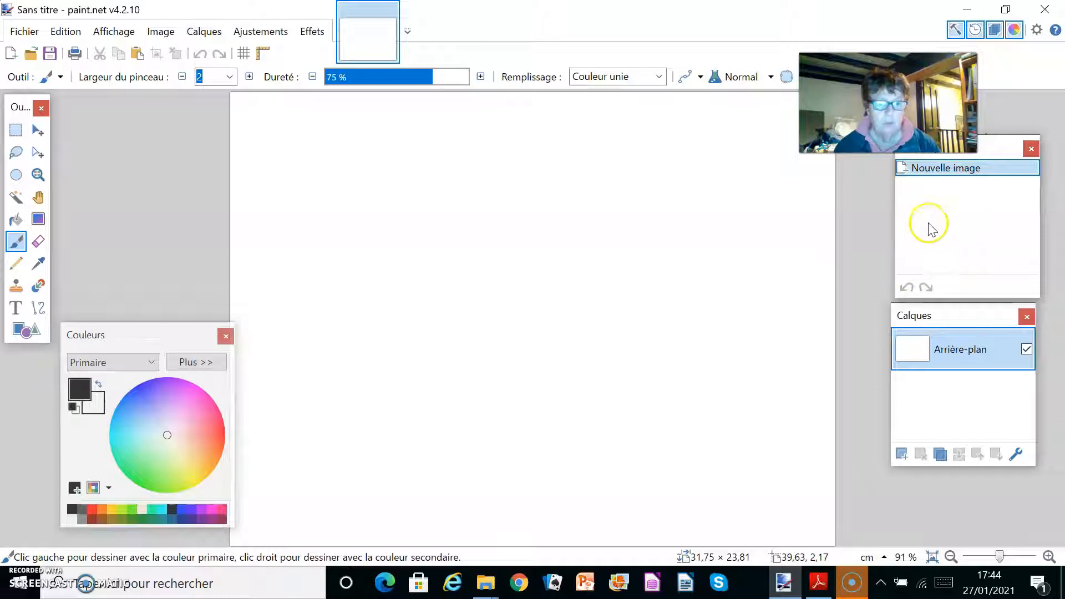
drag(954, 312, 955, 376)
drag(999, 151, 995, 204)
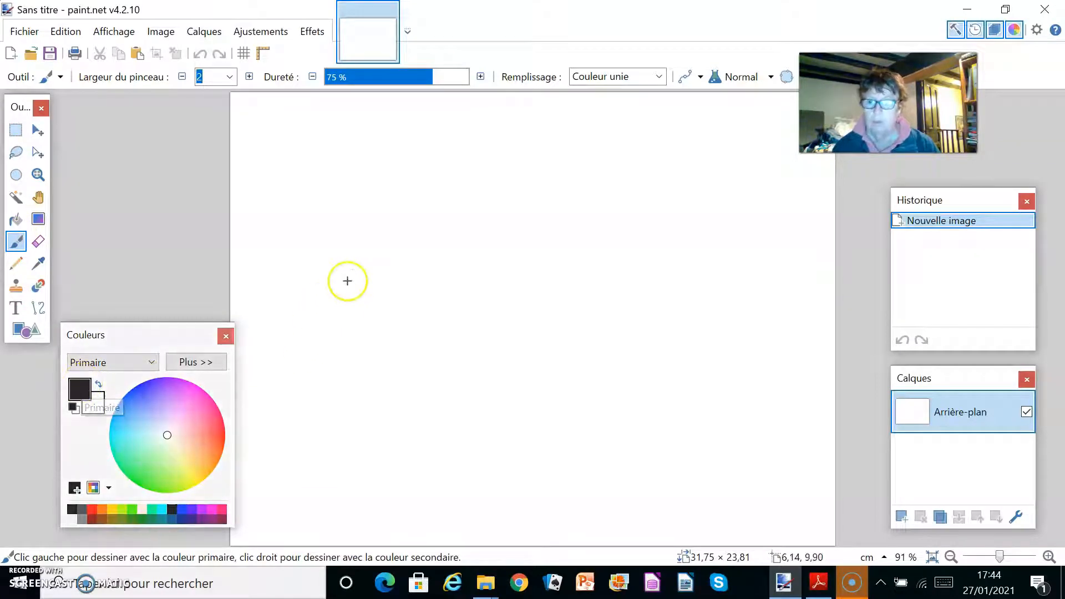
Draw a thin looping brush stroke in the upper-left of the canvas and a thick one over it with brush width 20.
mouse_move(313, 242)
mouse_down()
mouse_move(367, 249)
mouse_move(400, 205)
mouse_up()
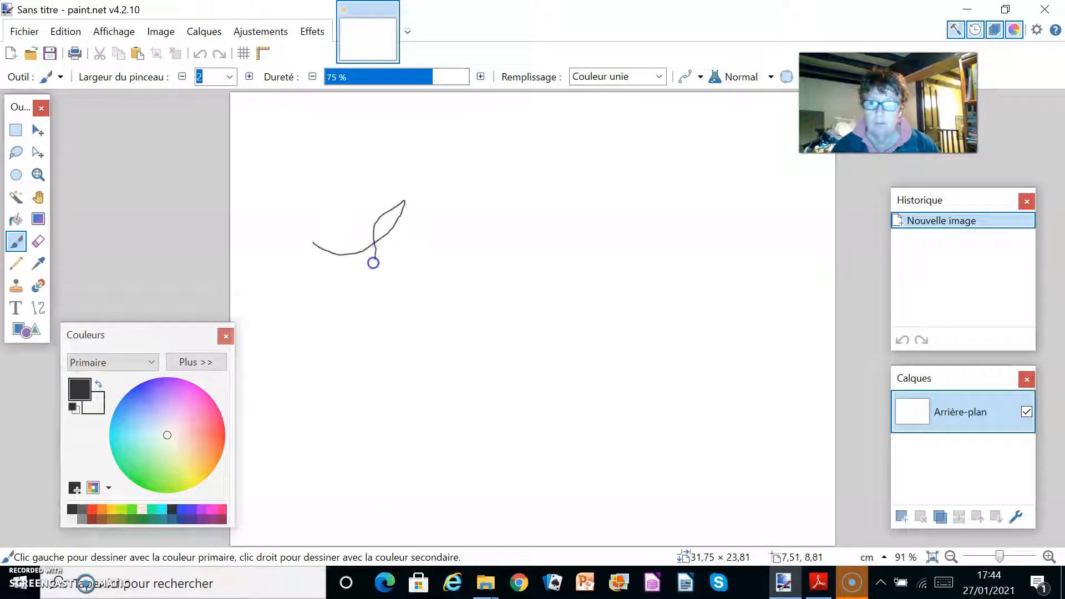
drag(375, 281, 394, 280)
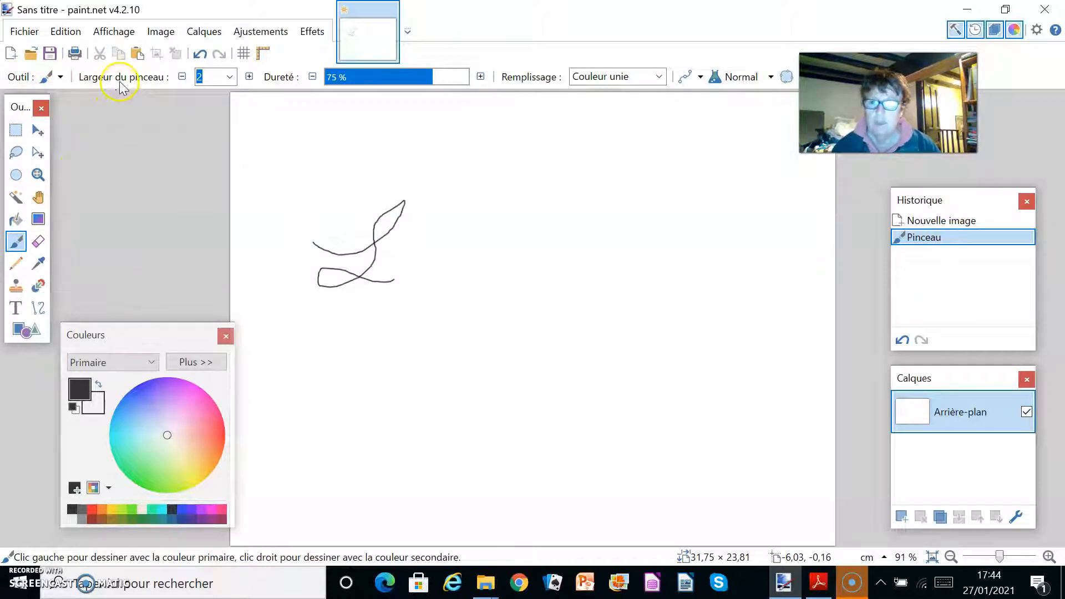
click(229, 76)
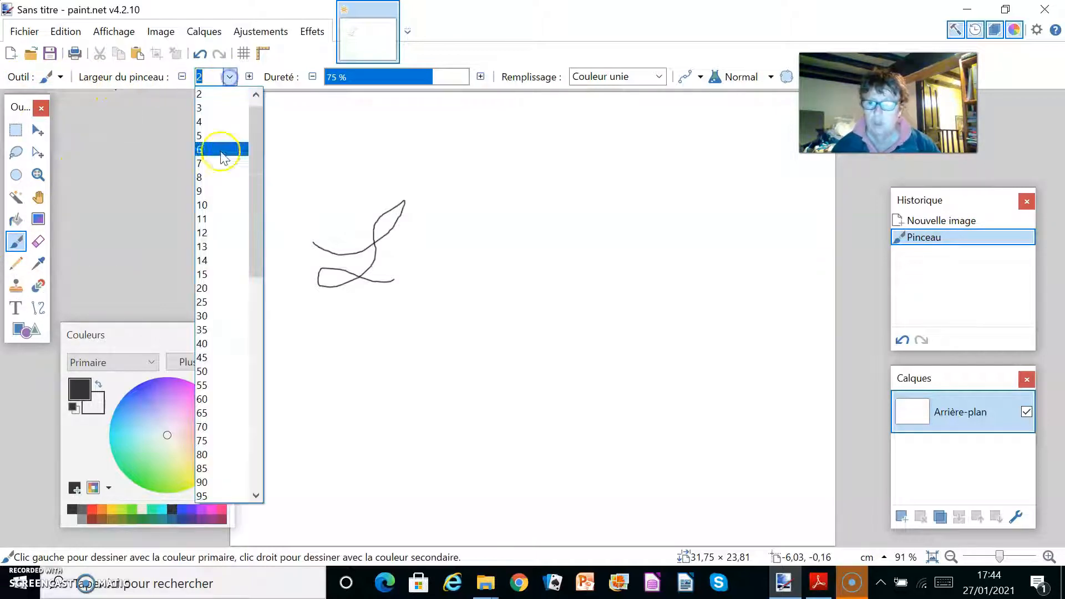
click(209, 288)
mouse_move(312, 198)
mouse_down()
mouse_move(296, 175)
mouse_move(334, 183)
mouse_move(338, 207)
mouse_move(365, 221)
mouse_move(423, 172)
mouse_move(393, 178)
mouse_move(387, 218)
mouse_move(331, 245)
mouse_move(307, 220)
mouse_move(371, 254)
mouse_up()
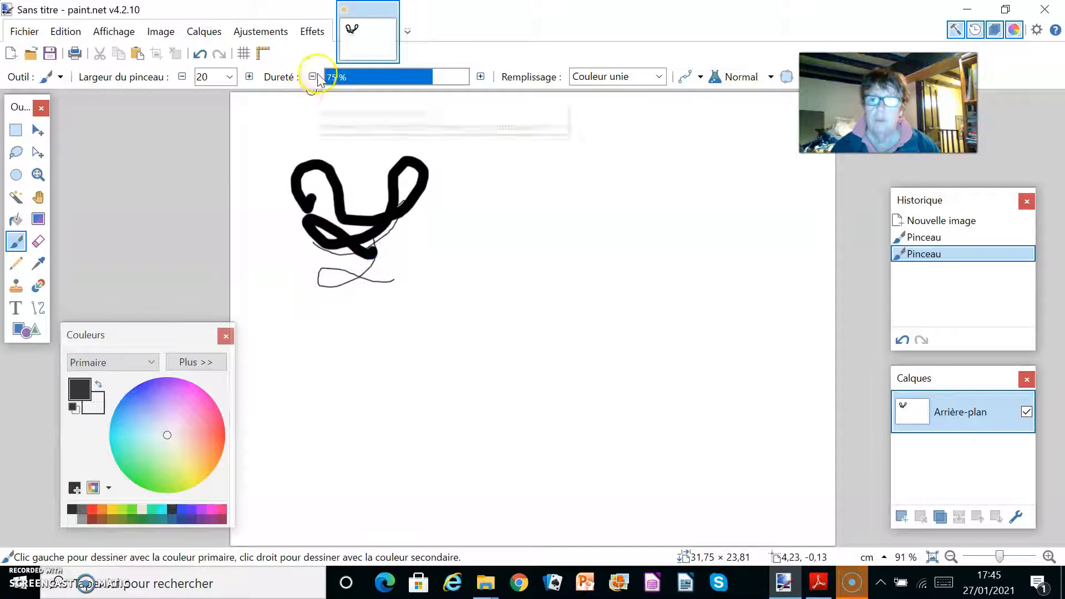
Draw a looping brush stroke beside the thick one with the Diagonale avant fill, and restore the fill to Couleur unie.
click(659, 80)
click(613, 134)
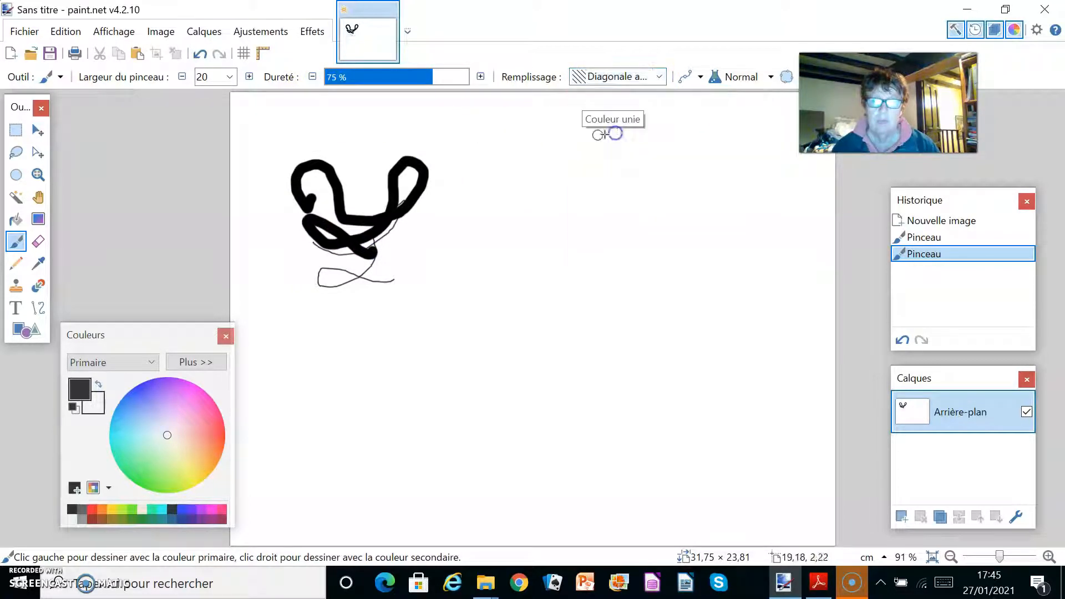
mouse_move(435, 271)
mouse_down()
mouse_move(498, 301)
mouse_move(554, 261)
mouse_move(513, 268)
mouse_move(489, 329)
mouse_move(417, 320)
mouse_move(473, 247)
mouse_move(519, 213)
mouse_move(501, 130)
mouse_move(506, 185)
mouse_move(588, 214)
mouse_move(573, 264)
mouse_up()
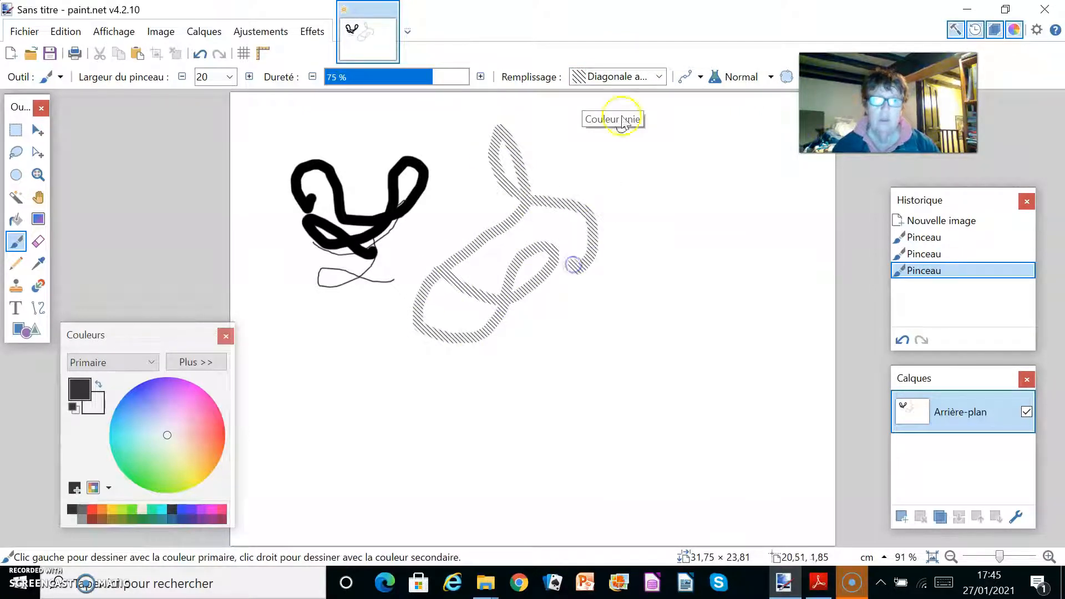
click(659, 77)
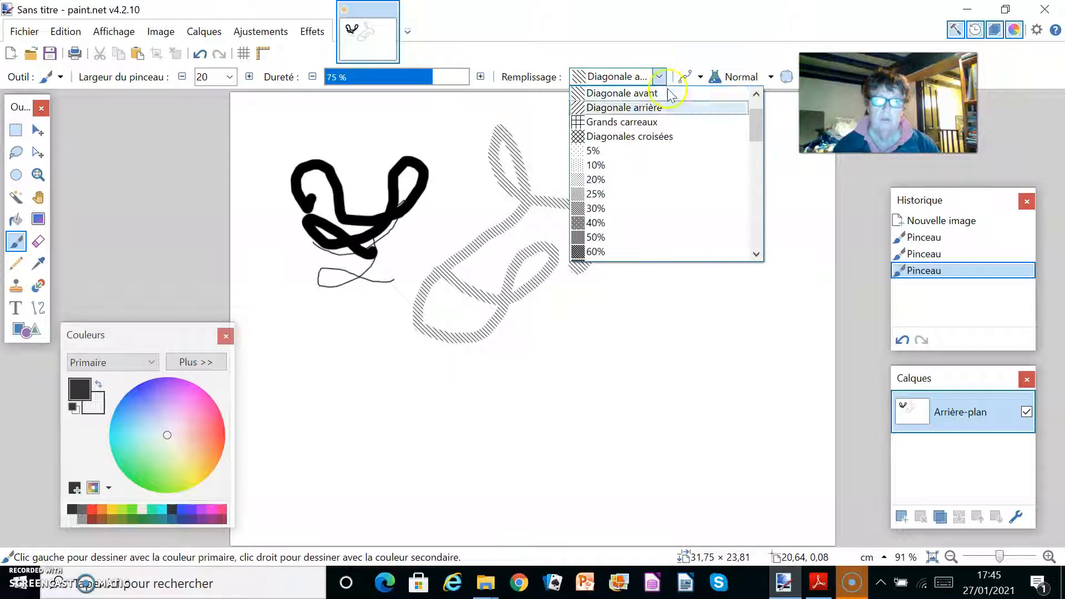
drag(755, 118, 758, 99)
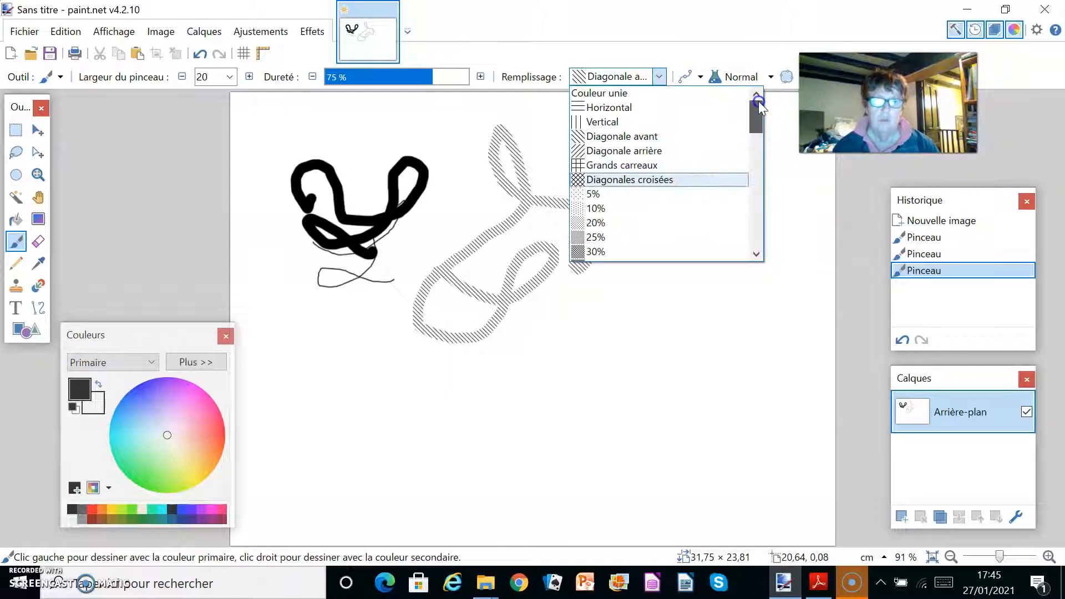
click(565, 95)
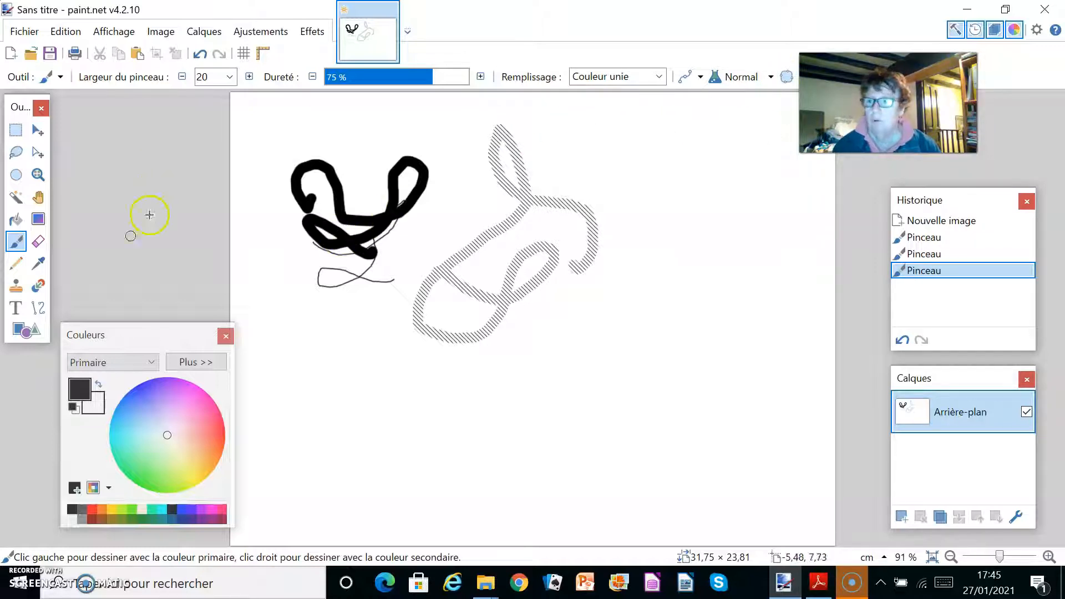
Erase the left part of the thick black stroke with the Eraser.
click(37, 240)
drag(292, 197, 302, 200)
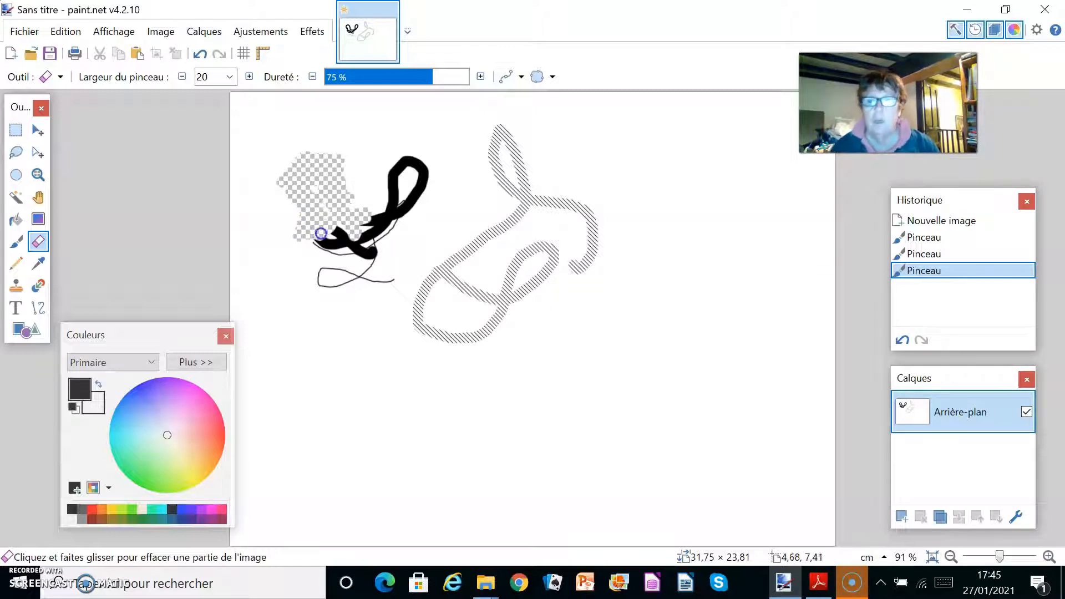
drag(318, 235, 341, 226)
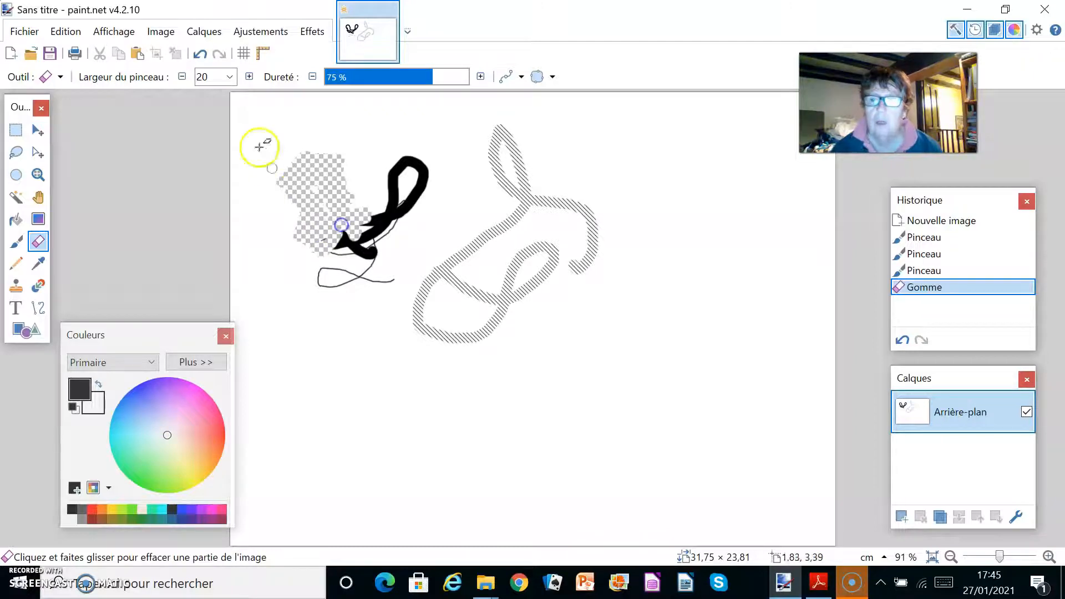
Set the eraser width to 75 and erase the rest of the black strokes and the hatched stroke.
click(230, 77)
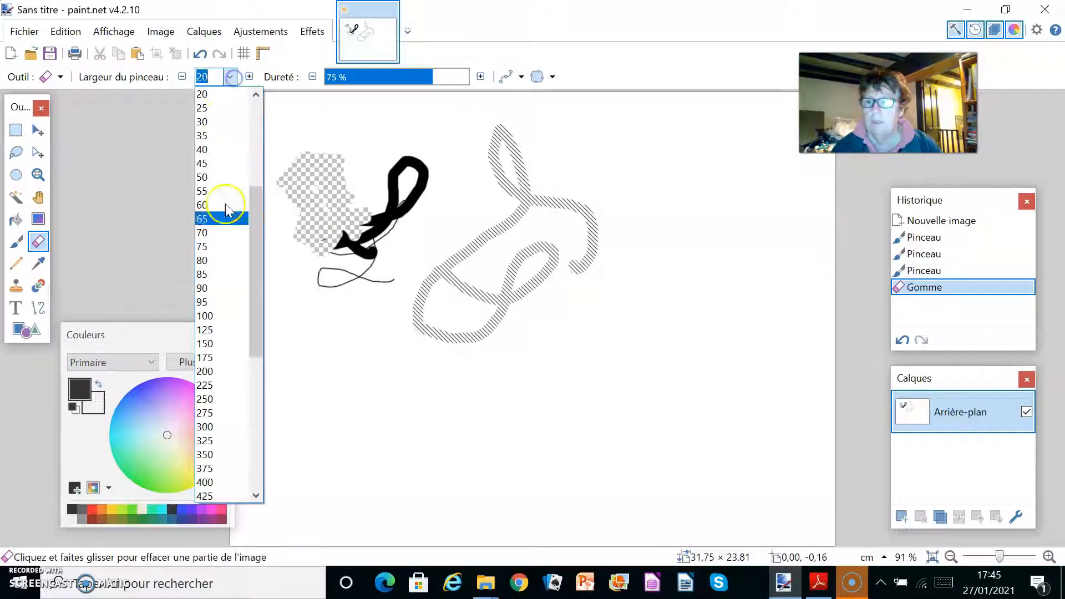
click(219, 246)
mouse_move(383, 263)
mouse_down()
mouse_move(342, 251)
mouse_move(315, 267)
mouse_move(365, 276)
mouse_move(367, 225)
mouse_move(416, 170)
mouse_move(376, 166)
mouse_move(332, 188)
mouse_move(318, 208)
mouse_move(356, 230)
mouse_move(390, 274)
mouse_move(401, 268)
mouse_move(416, 190)
mouse_move(504, 138)
mouse_move(509, 168)
mouse_move(530, 185)
mouse_move(513, 225)
mouse_move(428, 284)
mouse_move(417, 316)
mouse_move(492, 310)
mouse_move(443, 328)
mouse_move(533, 273)
mouse_move(455, 277)
mouse_up()
mouse_move(536, 256)
mouse_down()
mouse_move(515, 280)
mouse_move(585, 252)
mouse_move(557, 222)
mouse_move(572, 216)
mouse_move(535, 210)
mouse_move(577, 207)
mouse_move(424, 230)
mouse_move(477, 222)
mouse_move(428, 241)
mouse_move(450, 254)
mouse_move(478, 191)
mouse_move(434, 200)
mouse_up()
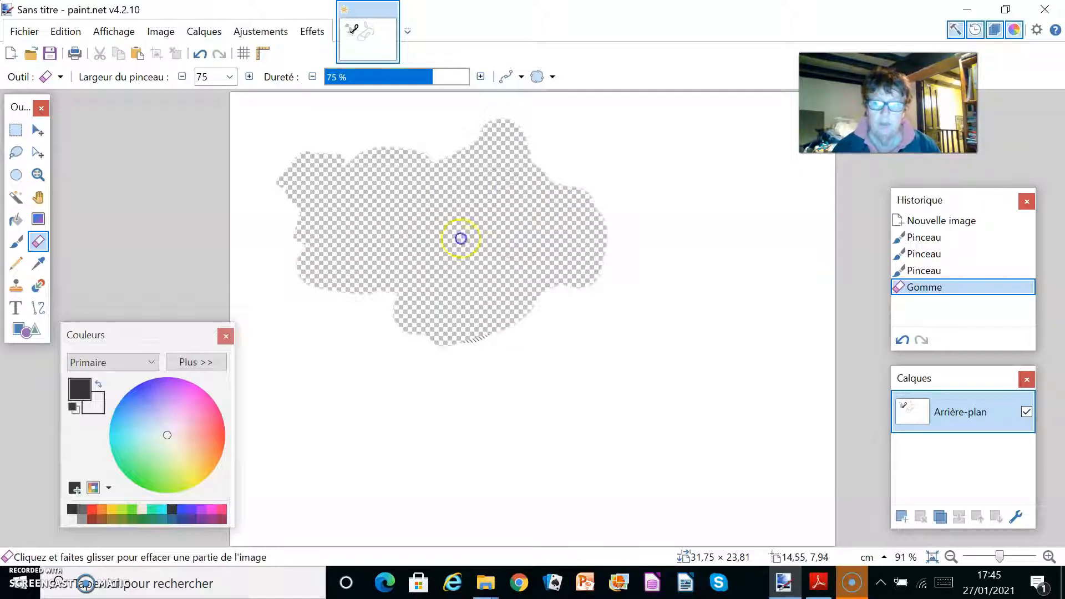
drag(382, 233, 390, 223)
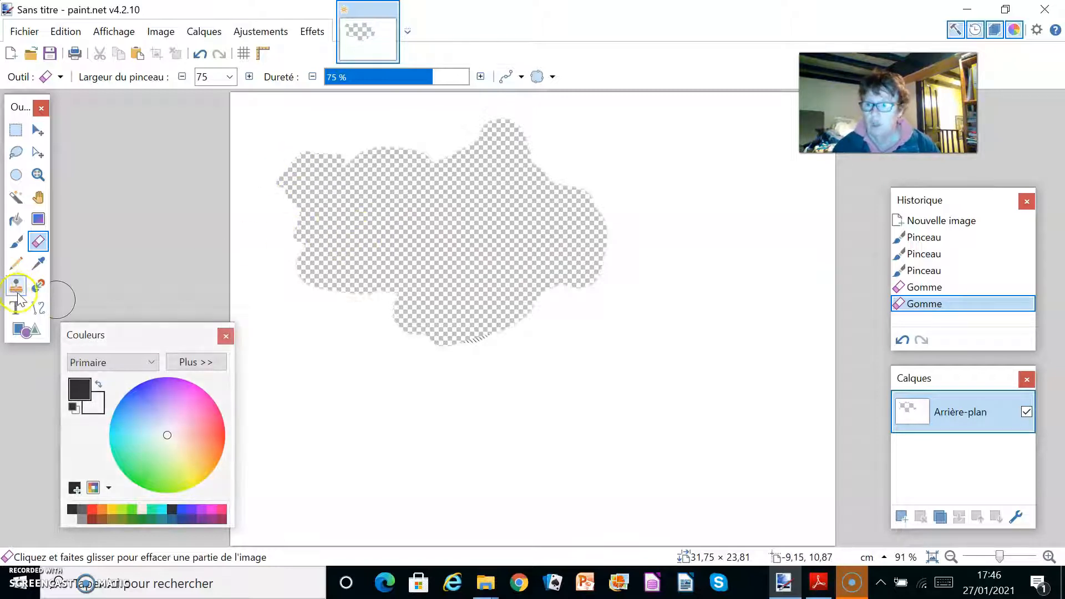
Sample the canvas white as the primary colour and fill the erased transparent area with it using the Paint Bucket.
click(38, 265)
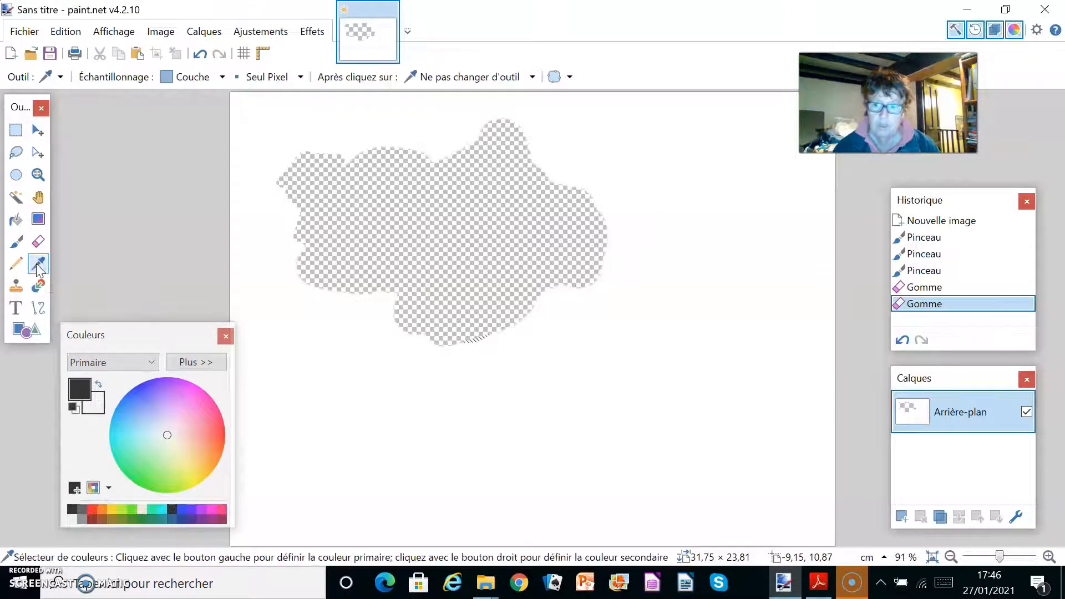
click(301, 323)
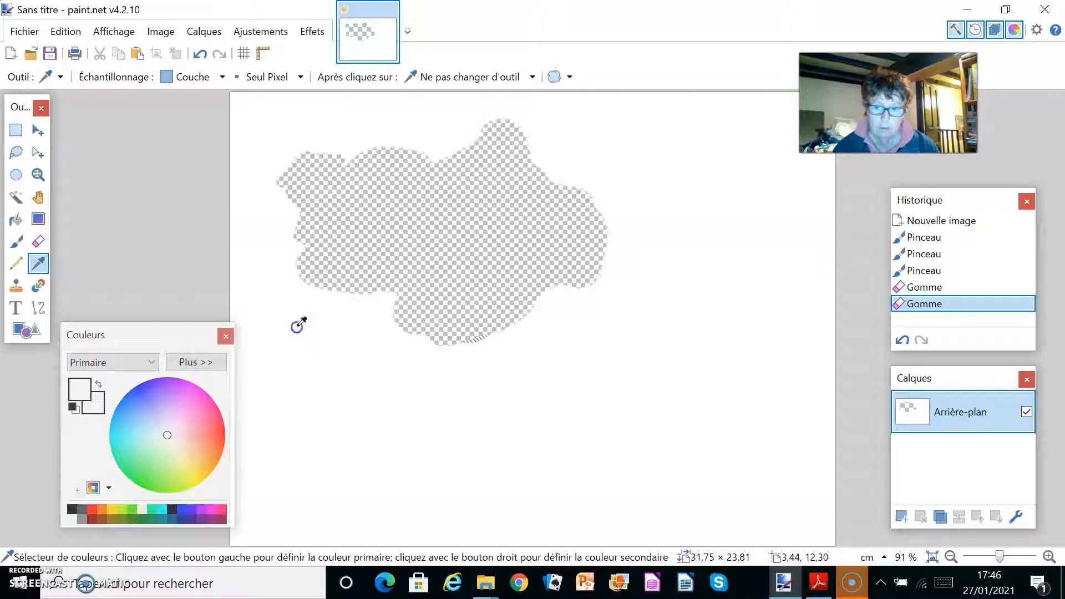
click(16, 219)
click(423, 229)
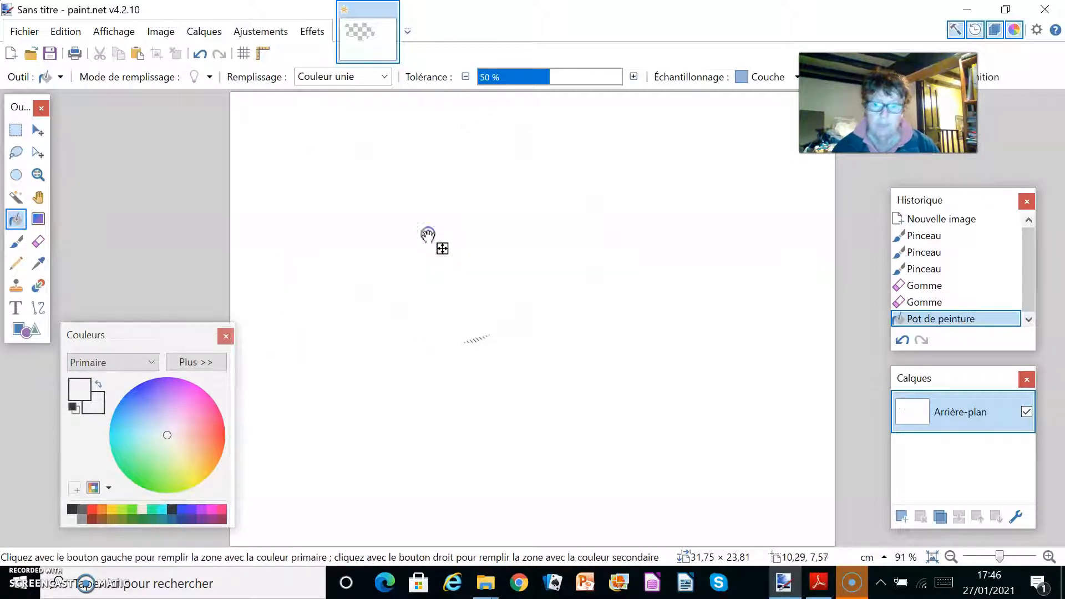
Fill the leftover hatch marks near the middle of the canvas with white.
click(471, 333)
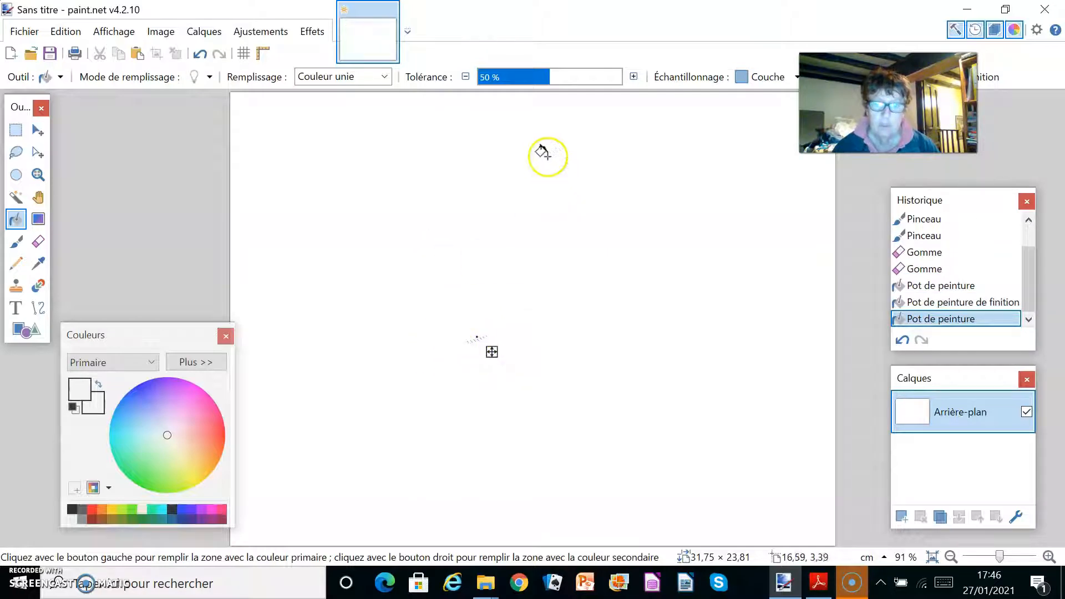
click(1047, 556)
click(1047, 557)
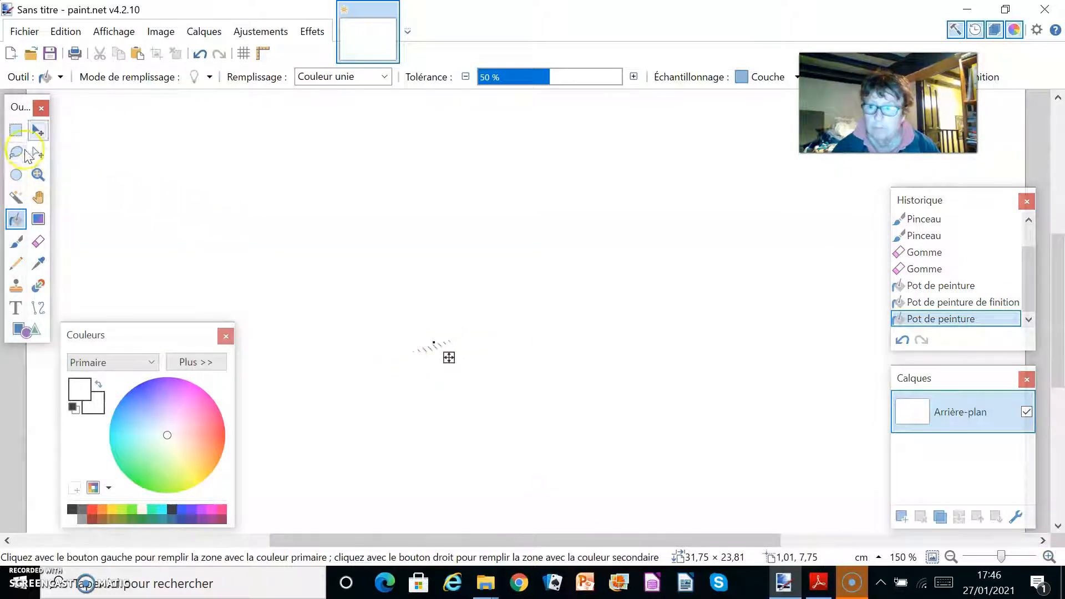
click(423, 342)
click(442, 353)
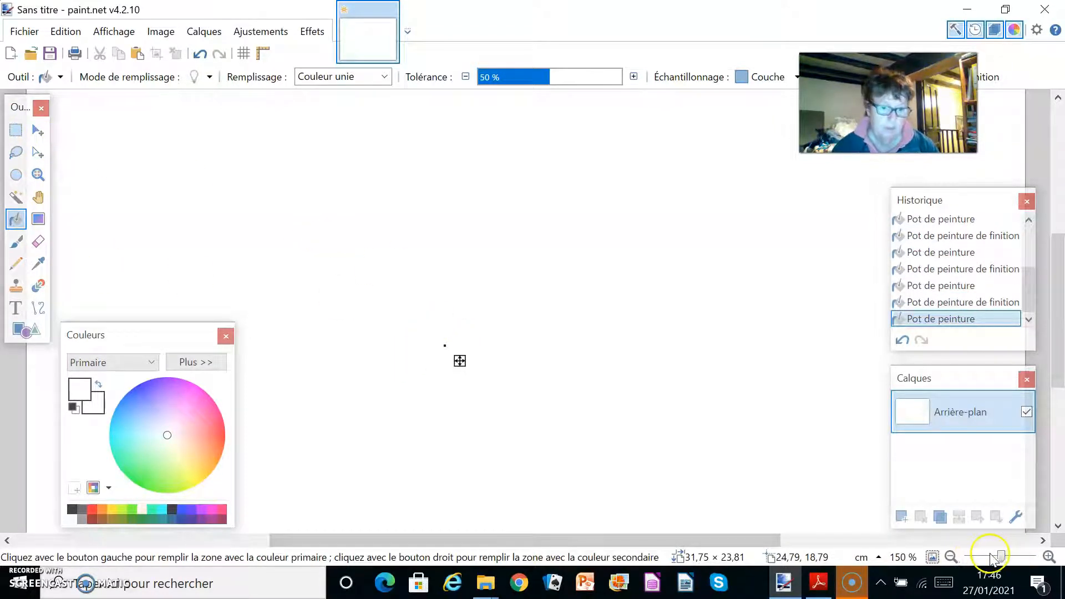
Undo all the fills, erasures and brush strokes back to the blank new image.
drag(1001, 556, 996, 556)
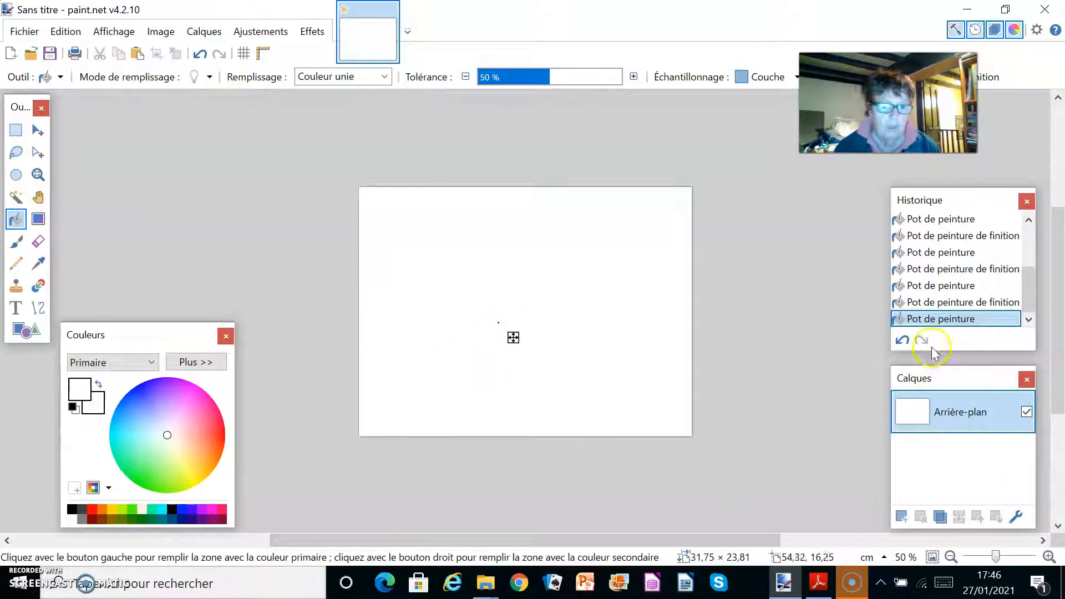
click(903, 339)
click(902, 339)
click(903, 339)
click(903, 340)
click(902, 339)
click(902, 339)
click(903, 340)
click(903, 340)
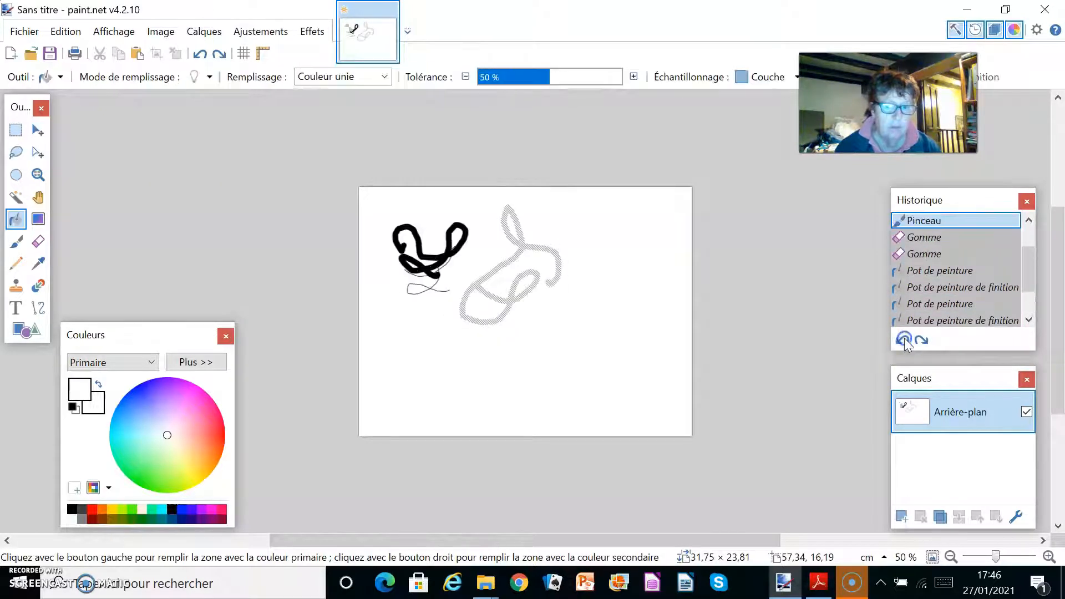
click(902, 339)
click(902, 339)
click(902, 339)
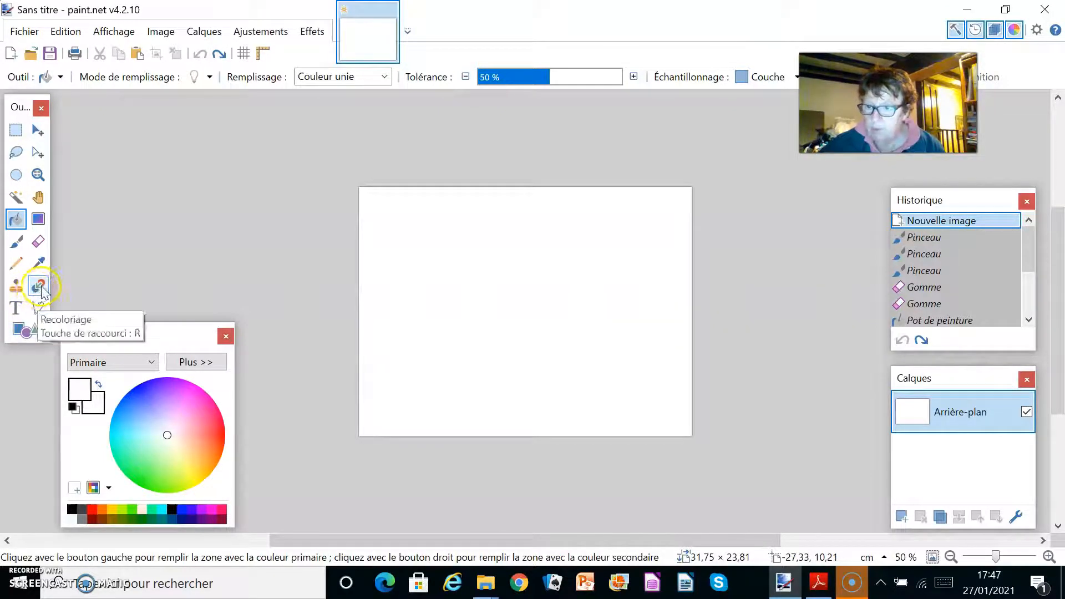
Write the word Bonjour in blue-violet Calibri at size 20 in the upper left of the canvas.
click(16, 308)
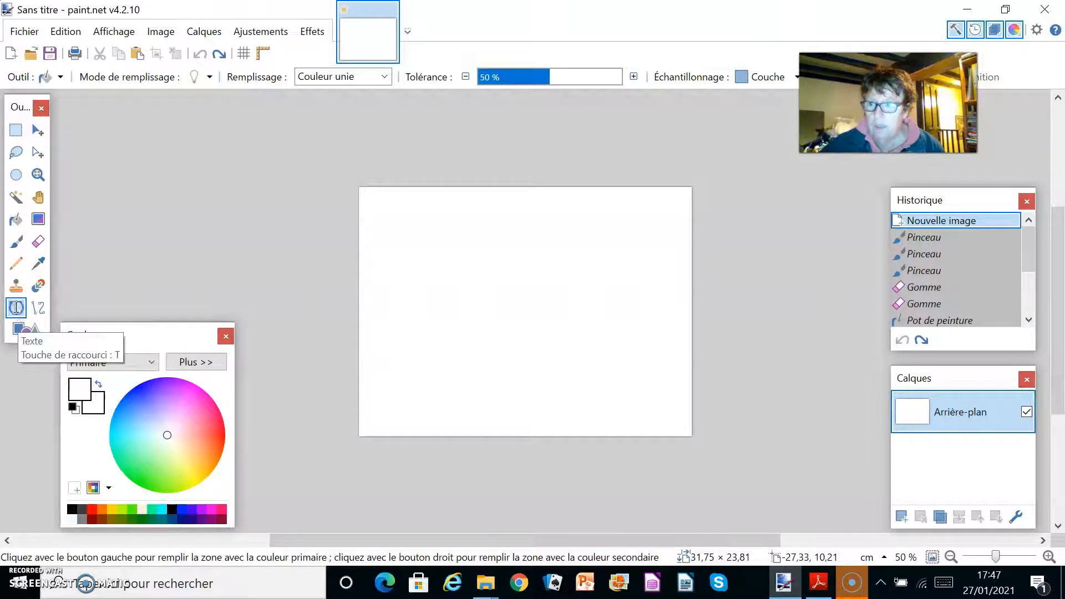
click(413, 229)
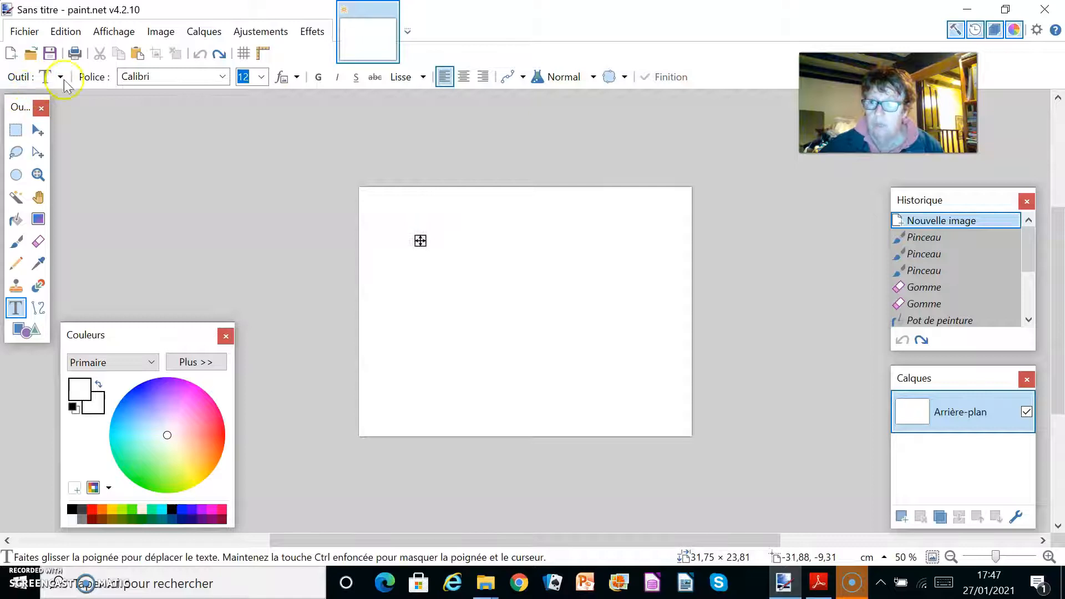
click(261, 78)
click(245, 205)
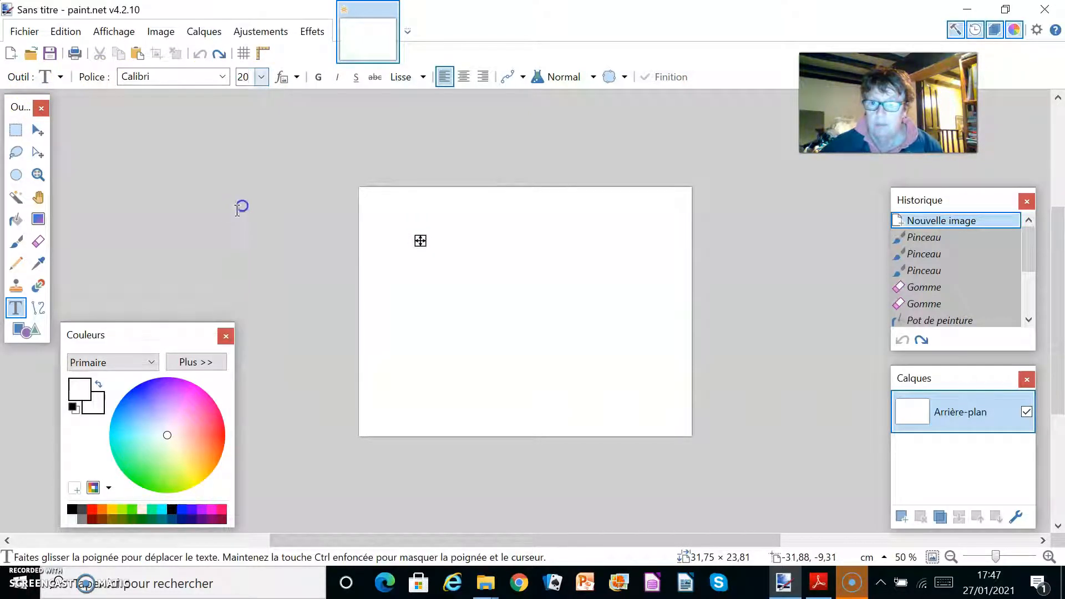
text(b)
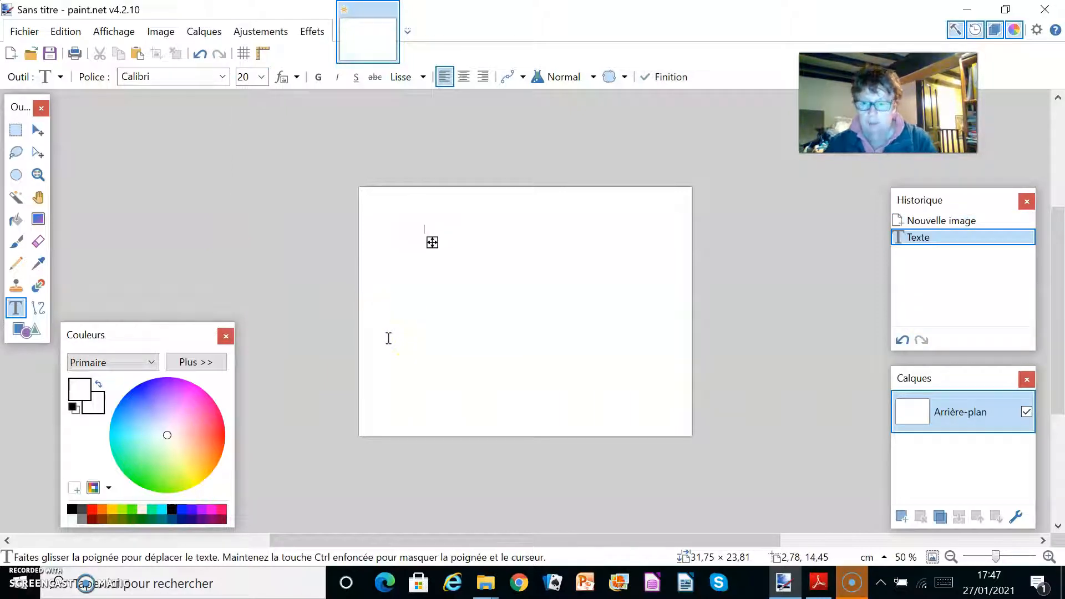
text(our)
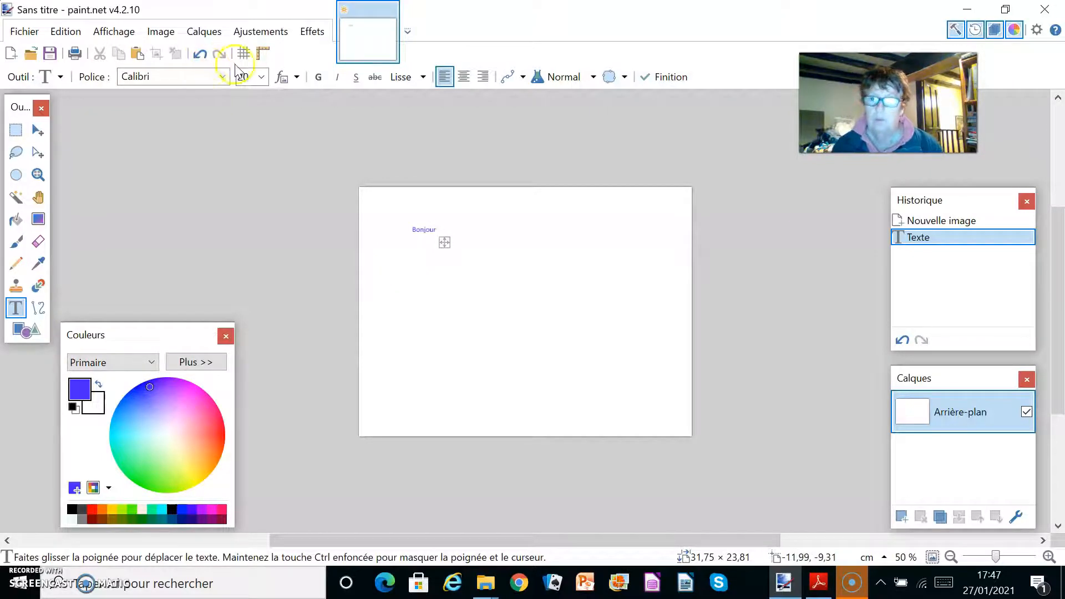
Set the Bonjour text to size 48 and make it bold and italic.
click(262, 76)
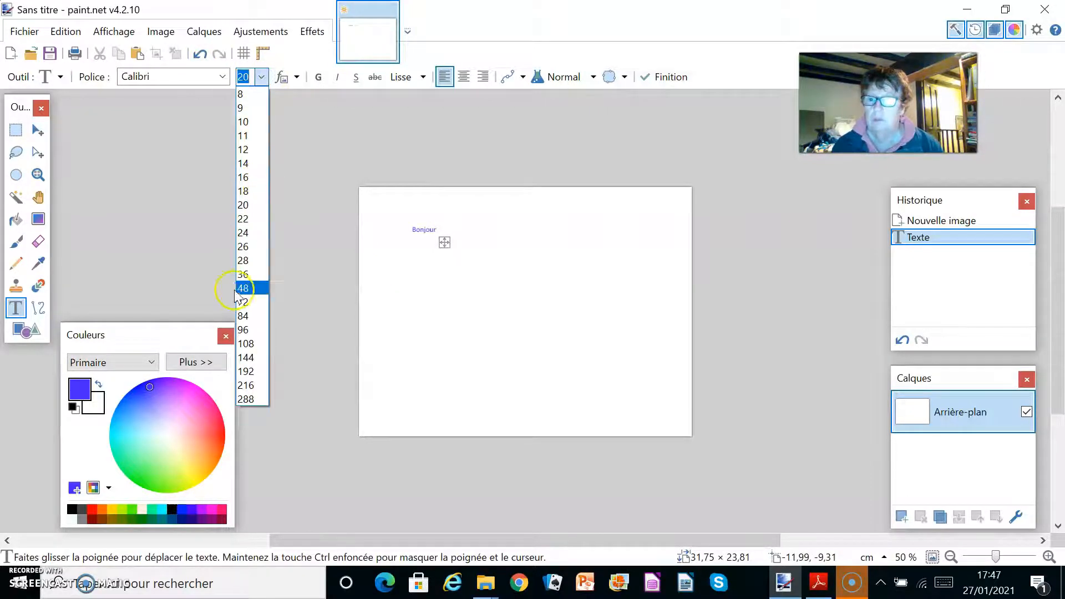
click(244, 288)
click(320, 84)
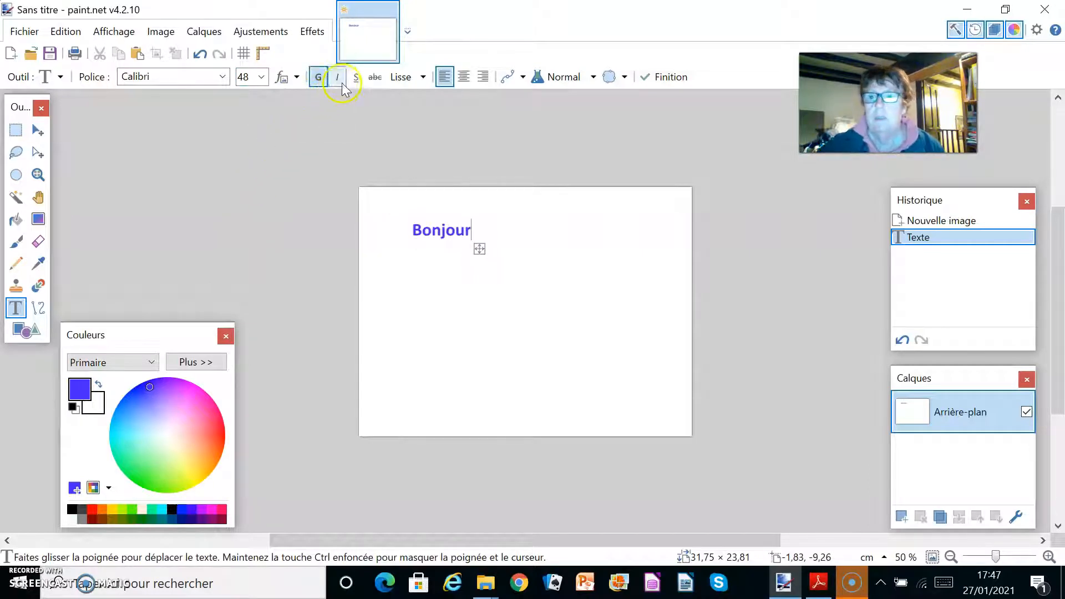
click(343, 83)
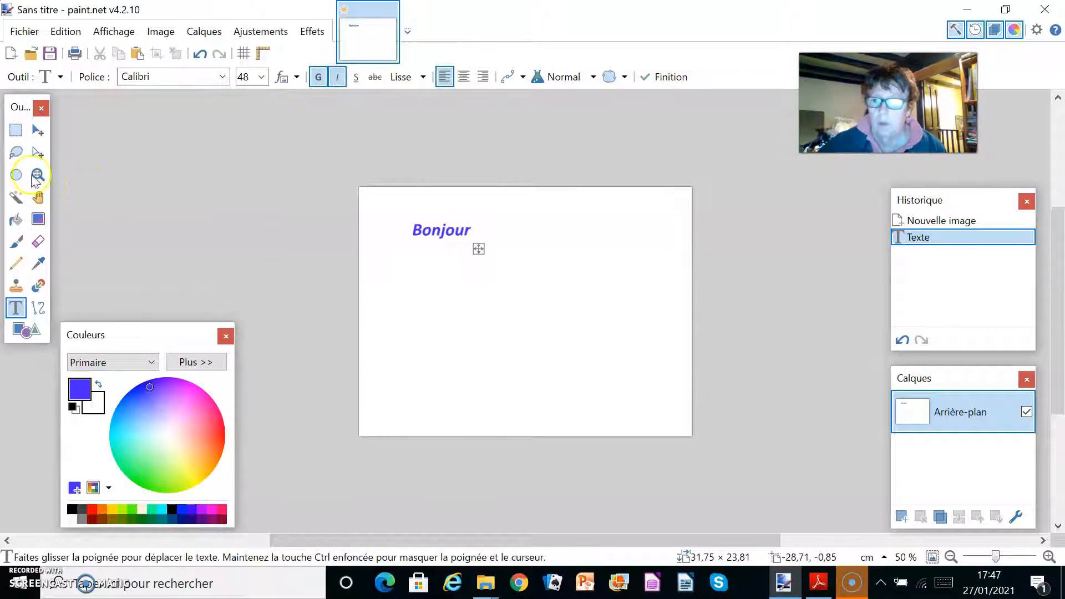
Draw a rectangle outline about 12.1 × 8.7 cm below the Bonjour text and set its brush width to 5.
click(23, 330)
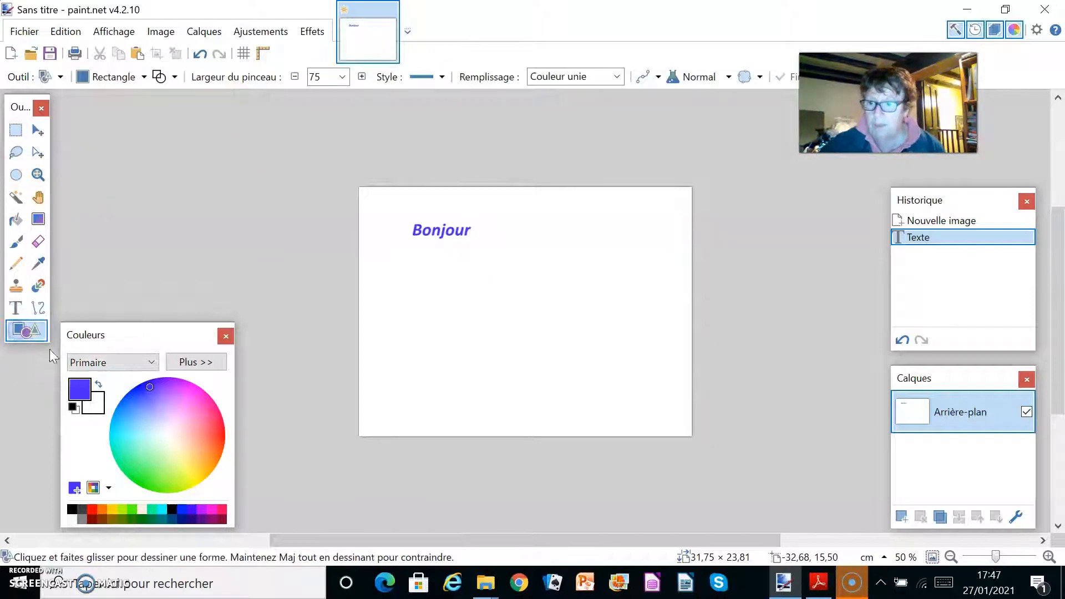
mouse_move(405, 273)
mouse_down()
mouse_move(440, 348)
mouse_move(532, 364)
mouse_up()
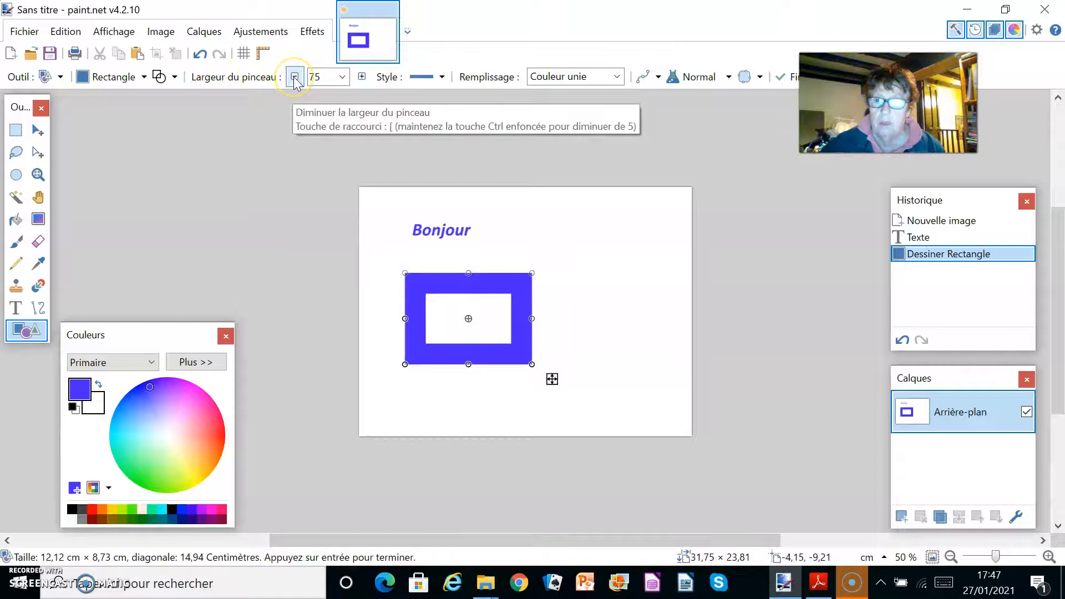
click(342, 77)
drag(363, 261, 366, 110)
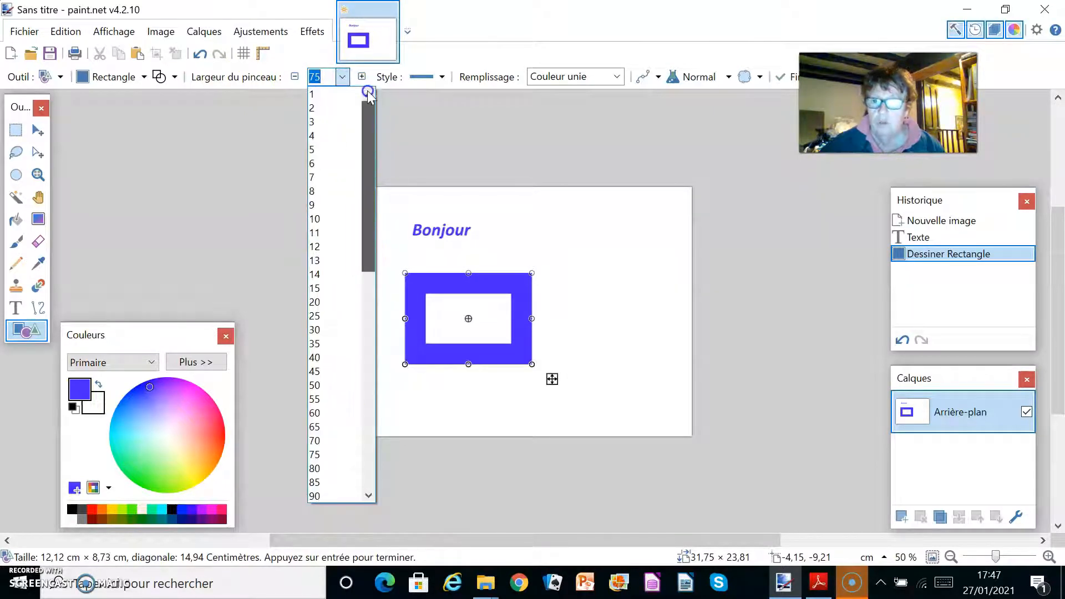
click(314, 149)
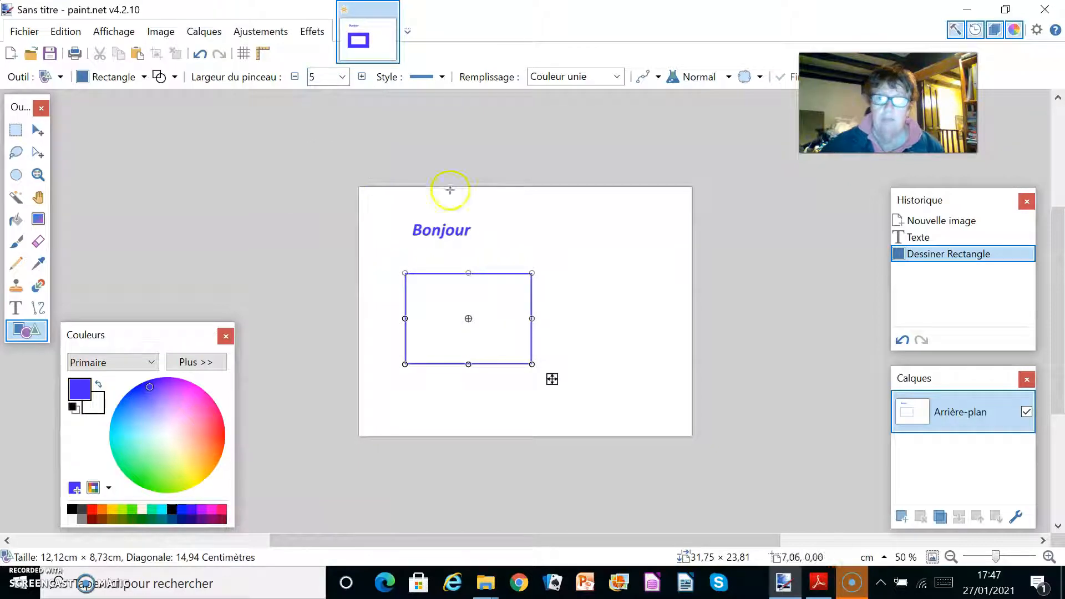
Make the rectangle a solid filled shape and change it to an octagon.
click(175, 78)
click(205, 117)
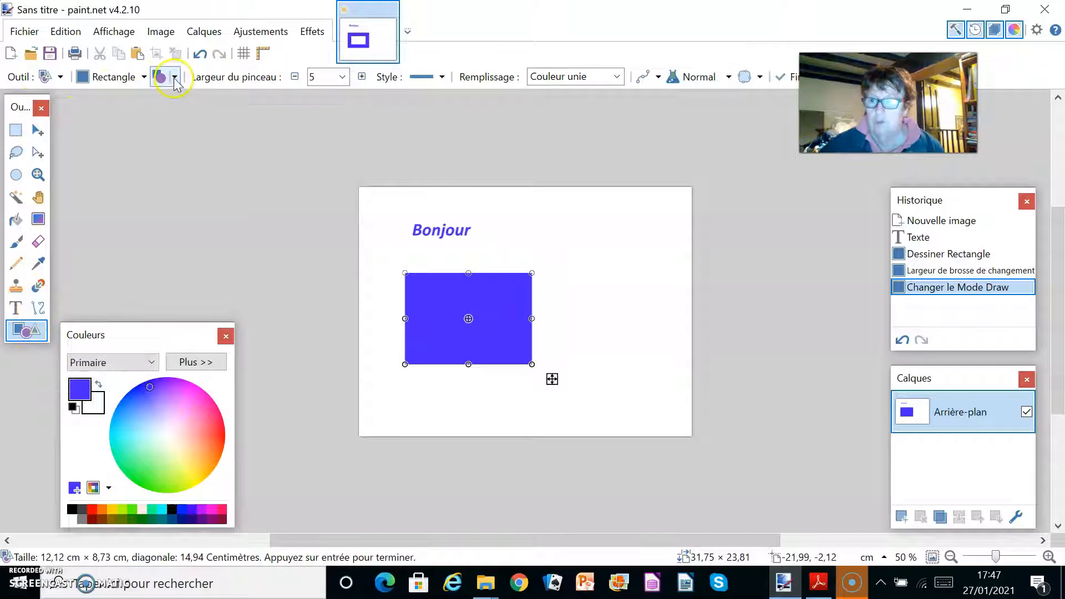
click(143, 76)
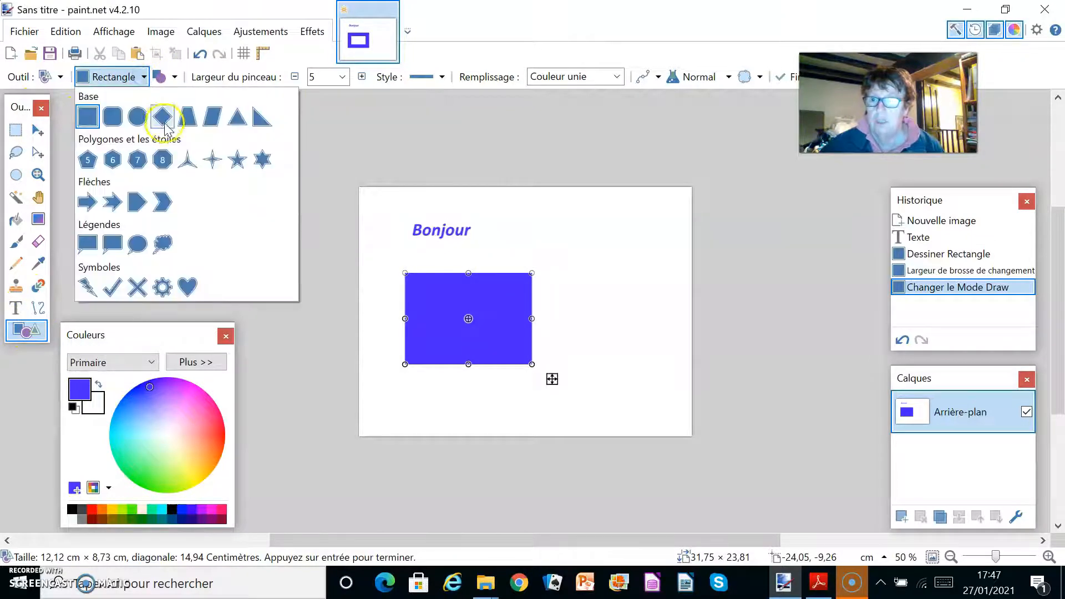
click(163, 160)
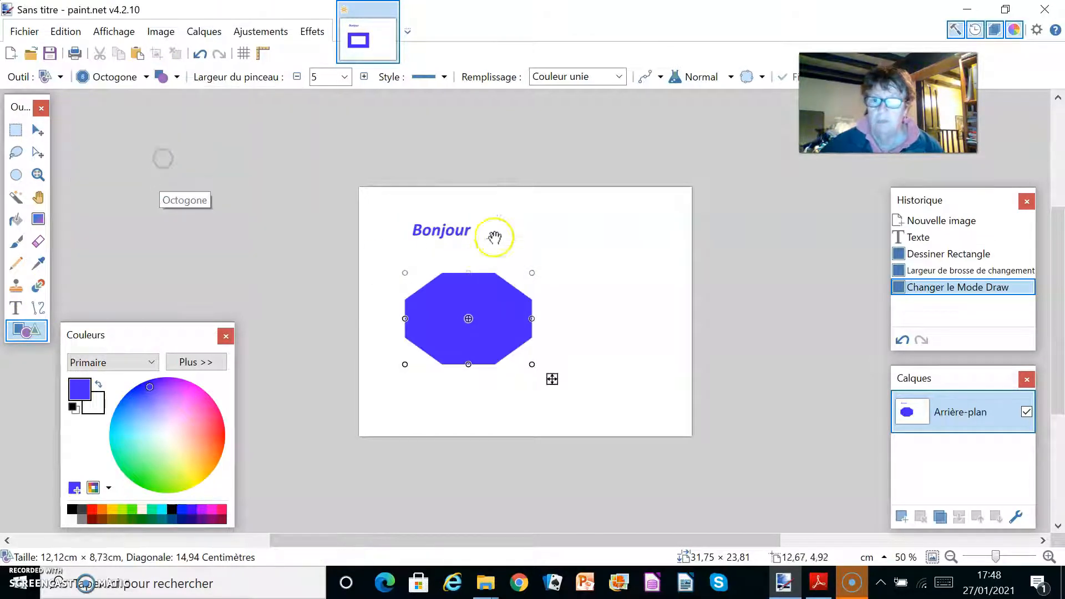
Draw a pale green octagon about 7.5 × 7.9 cm in the upper right of the canvas and change it to a pentagon arrow.
drag(547, 203, 625, 286)
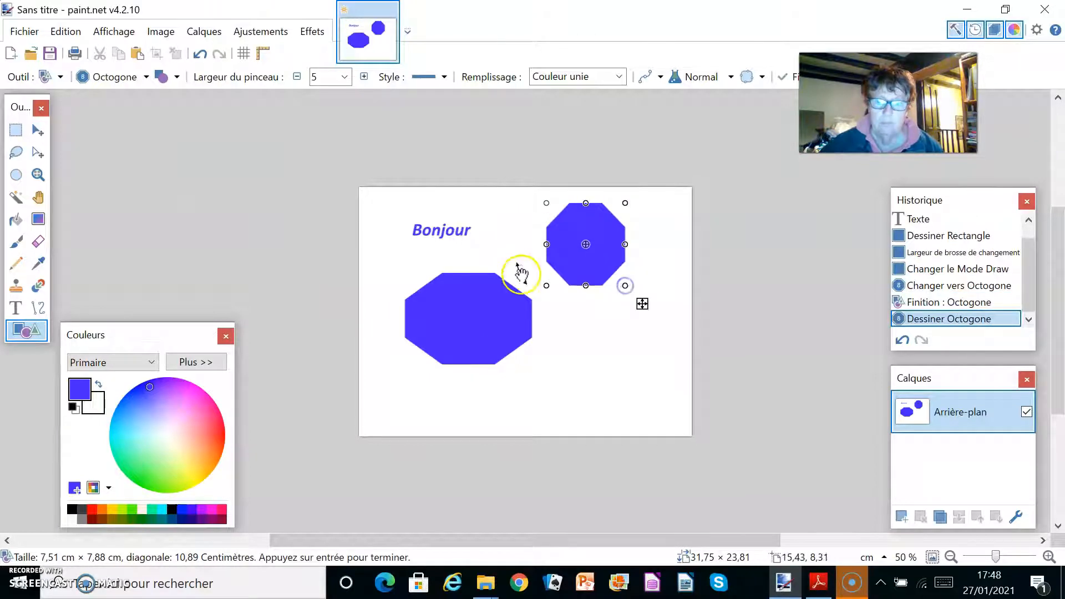
click(158, 449)
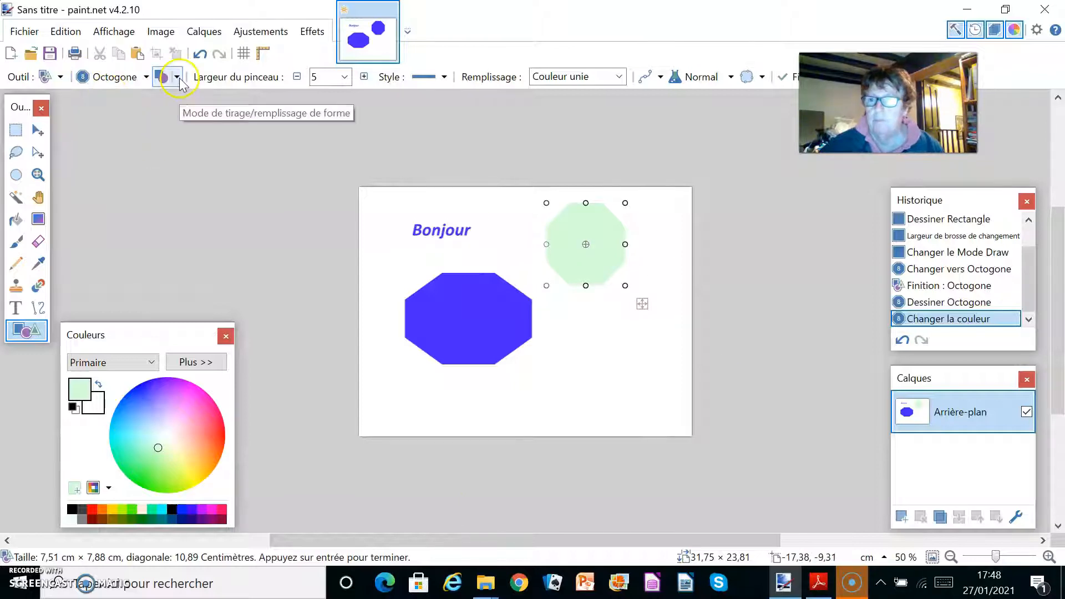
click(146, 77)
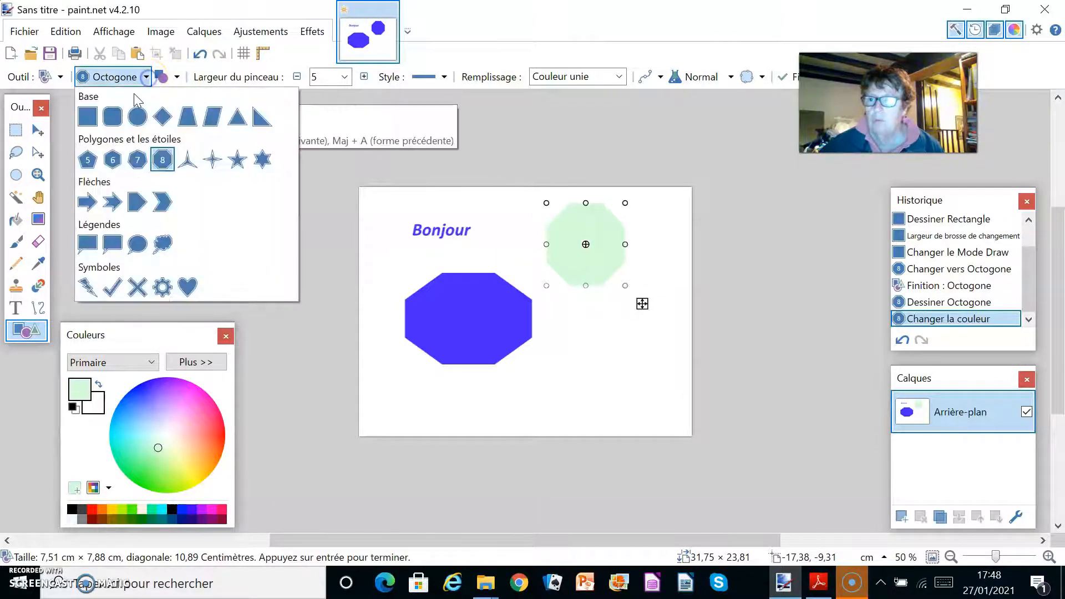
click(138, 203)
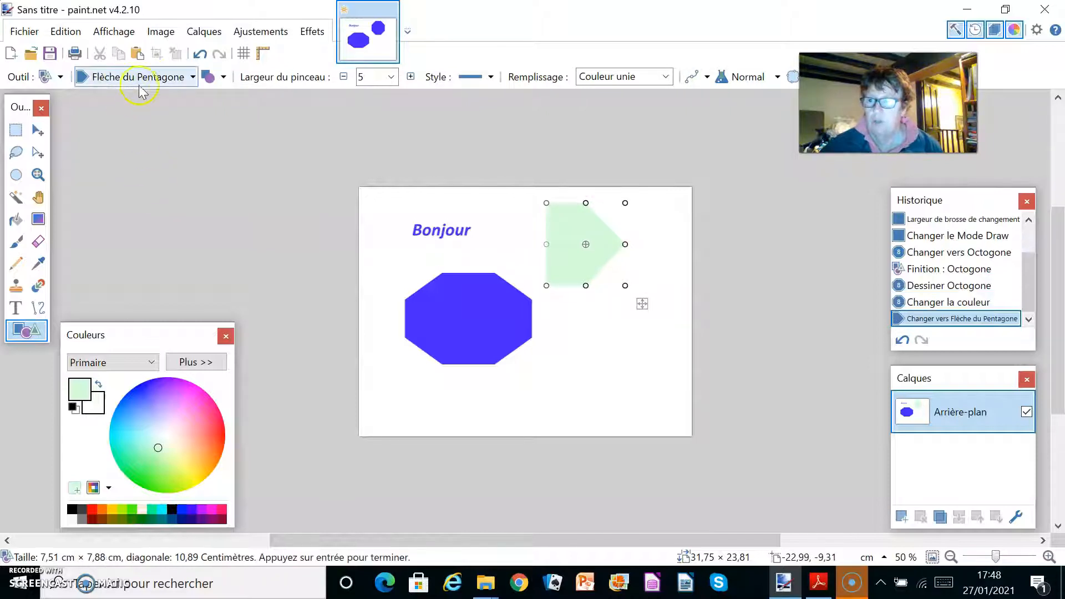
Draw a small red pentagon arrow about 5.6 × 2.3 cm below the blue octagon.
drag(394, 394, 452, 416)
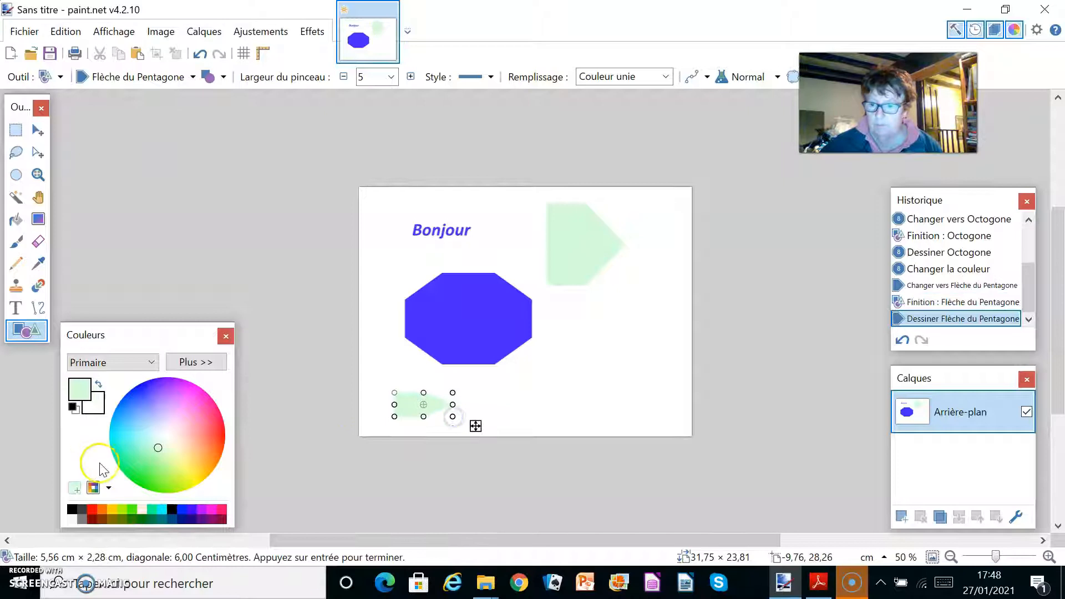
click(92, 511)
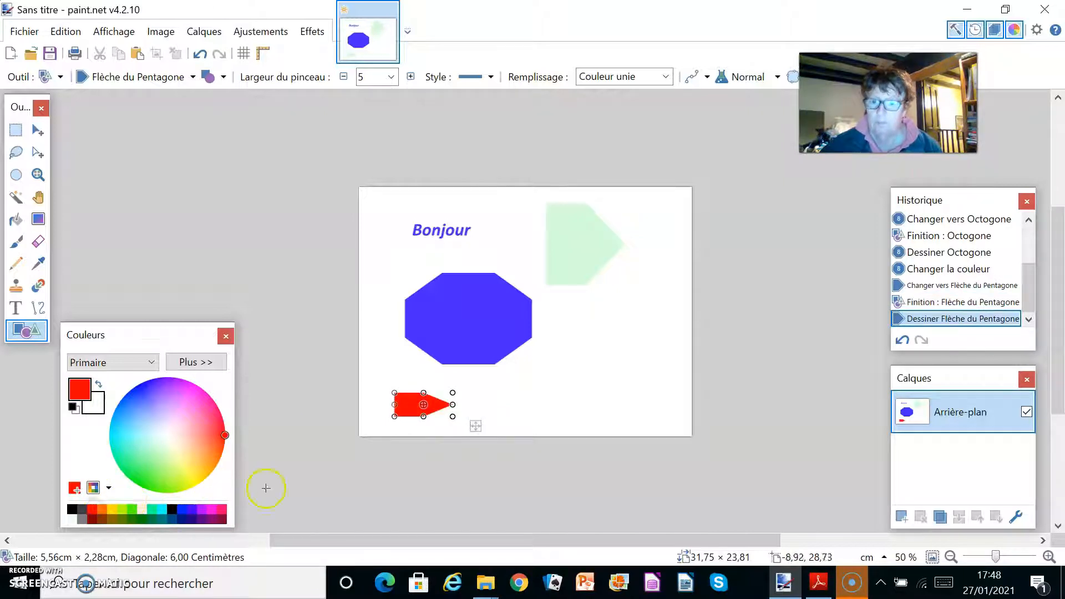
Change the small red arrow to a heart and draw a larger red heart about 9.3 × 8.3 cm in the lower right of the canvas.
click(109, 79)
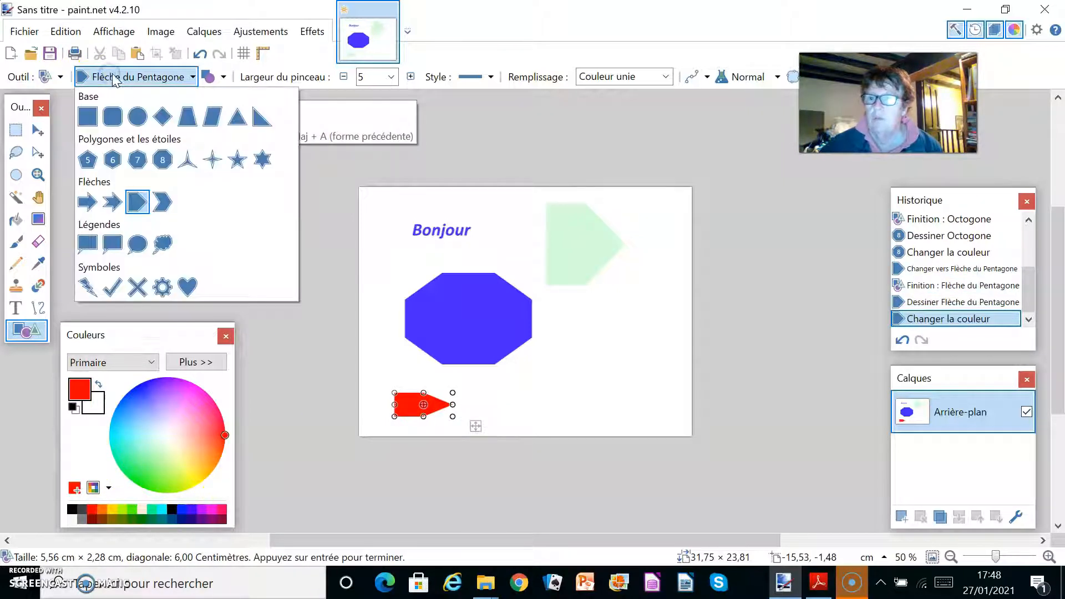
click(187, 286)
drag(570, 314, 669, 403)
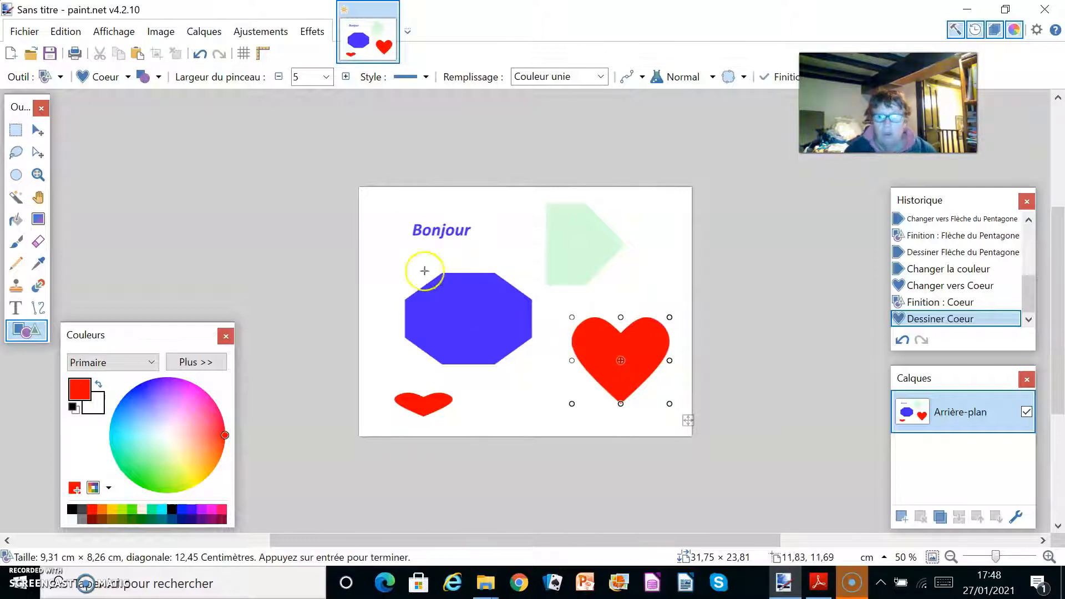
Select the Bonjour text with a rectangular selection and cut it from the canvas.
click(15, 132)
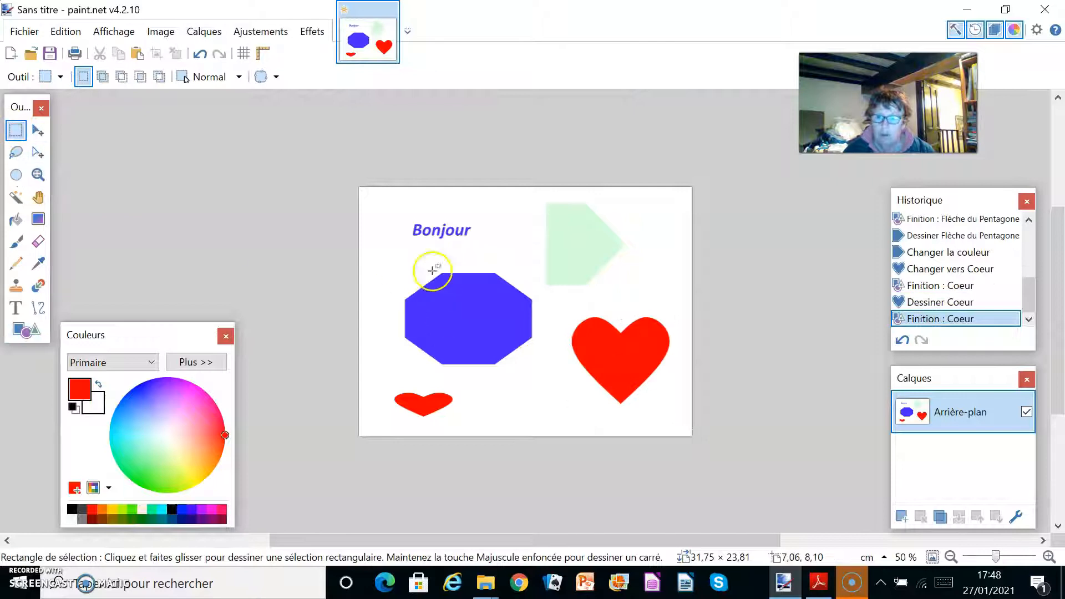
drag(411, 220, 475, 242)
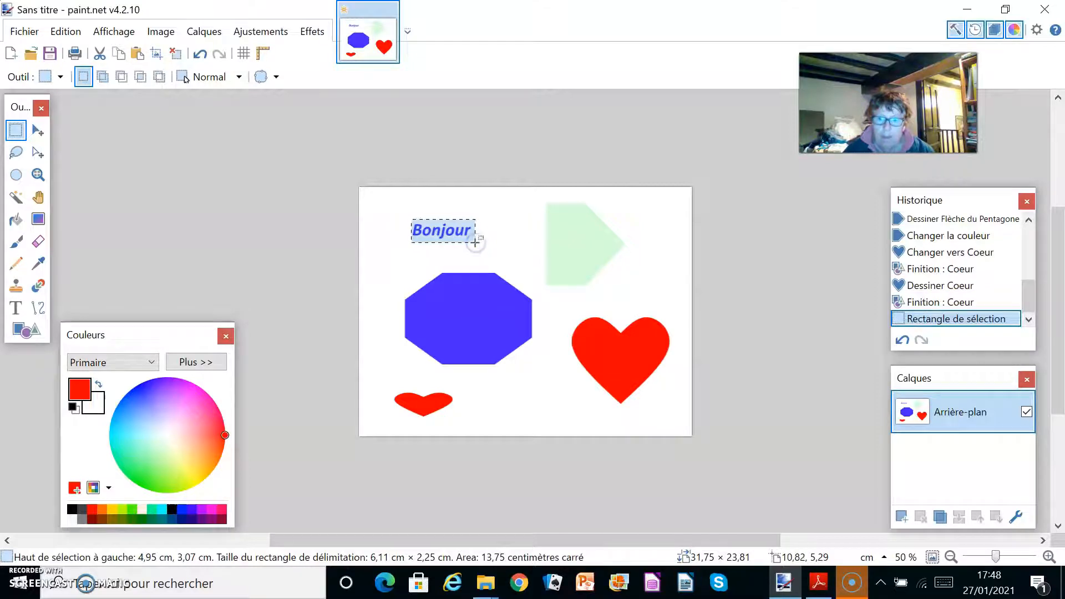
click(65, 31)
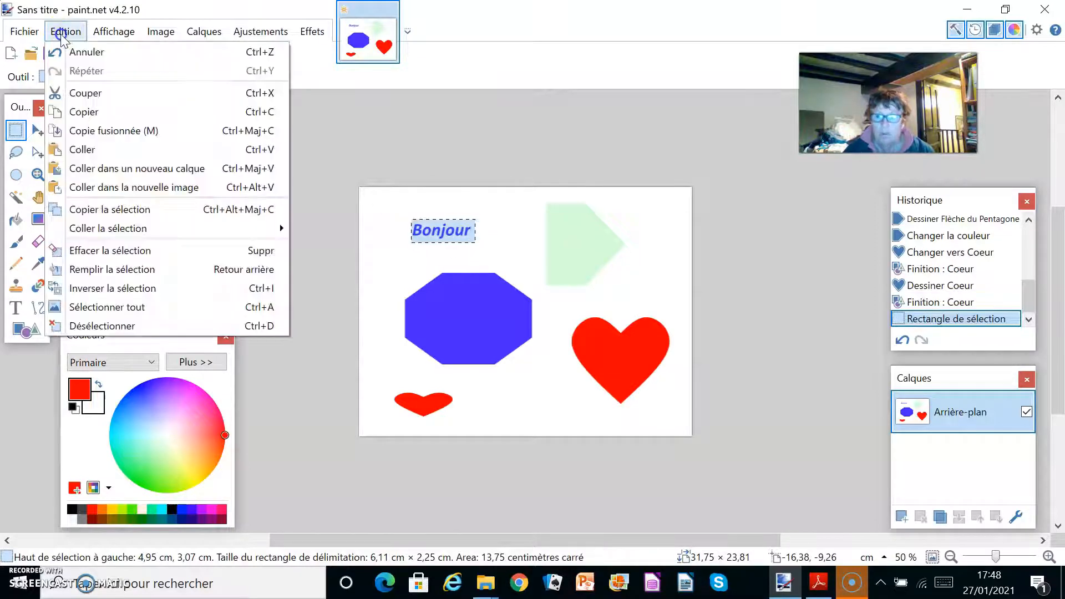
click(86, 94)
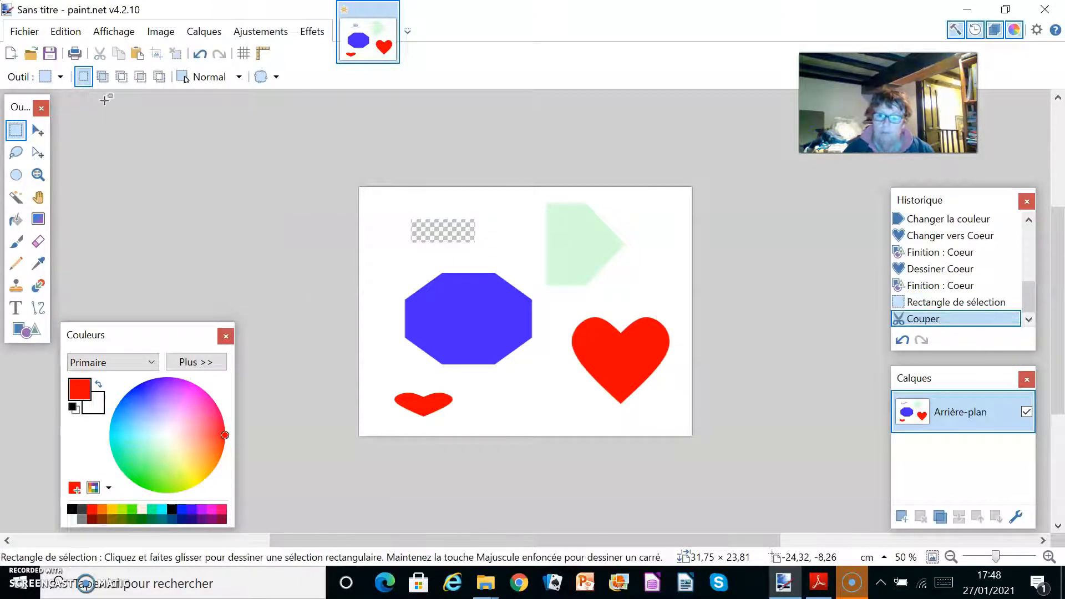
Paste the Bonjour text, shrink it to about 4.6 × 2 cm and place it deselected on the large red heart.
click(65, 31)
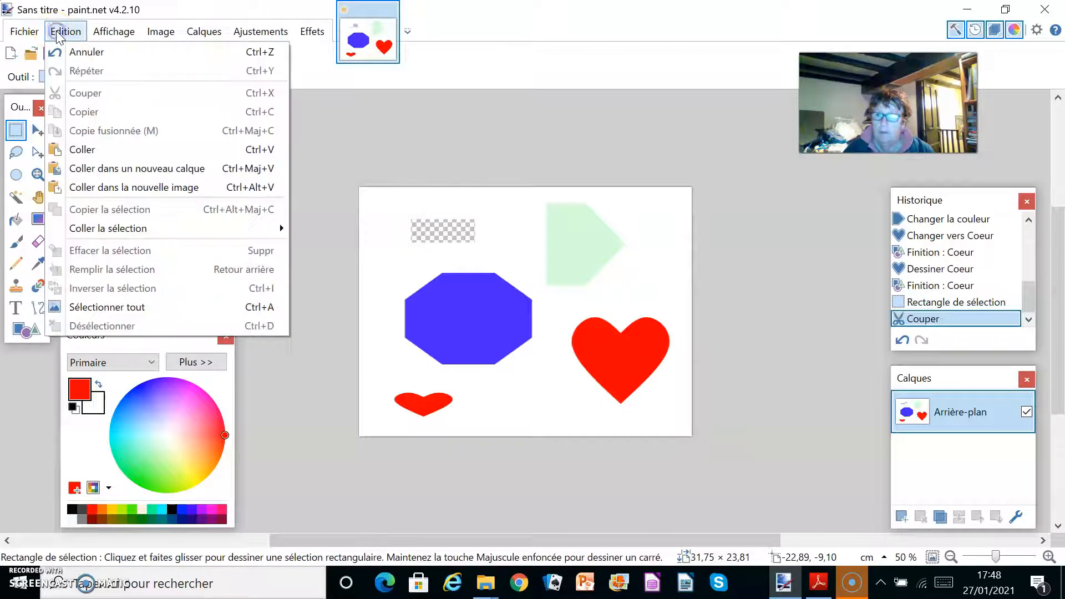
click(82, 156)
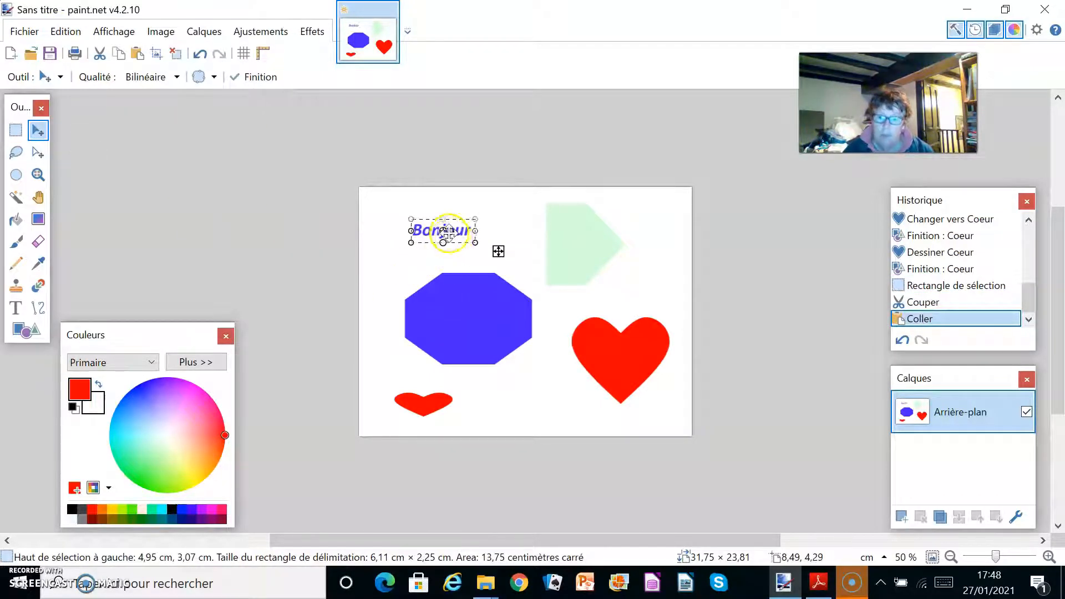
drag(447, 232, 605, 356)
drag(459, 234, 628, 355)
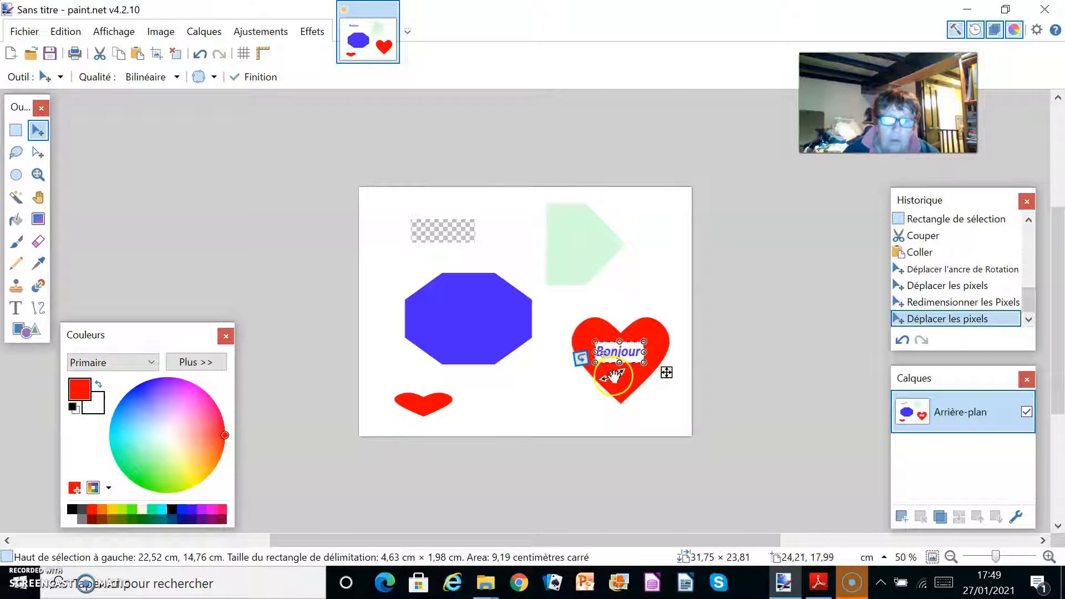
key(ctrl+d)
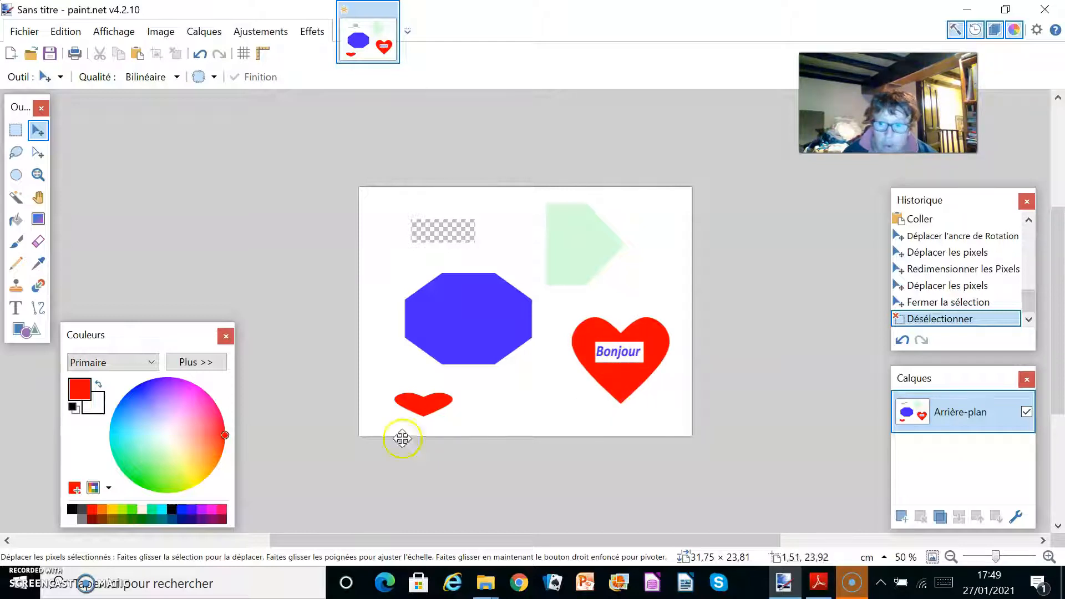
Fill the white box behind the Bonjour text and the enclosed white areas of its letters with red using the Paint Bucket.
click(15, 220)
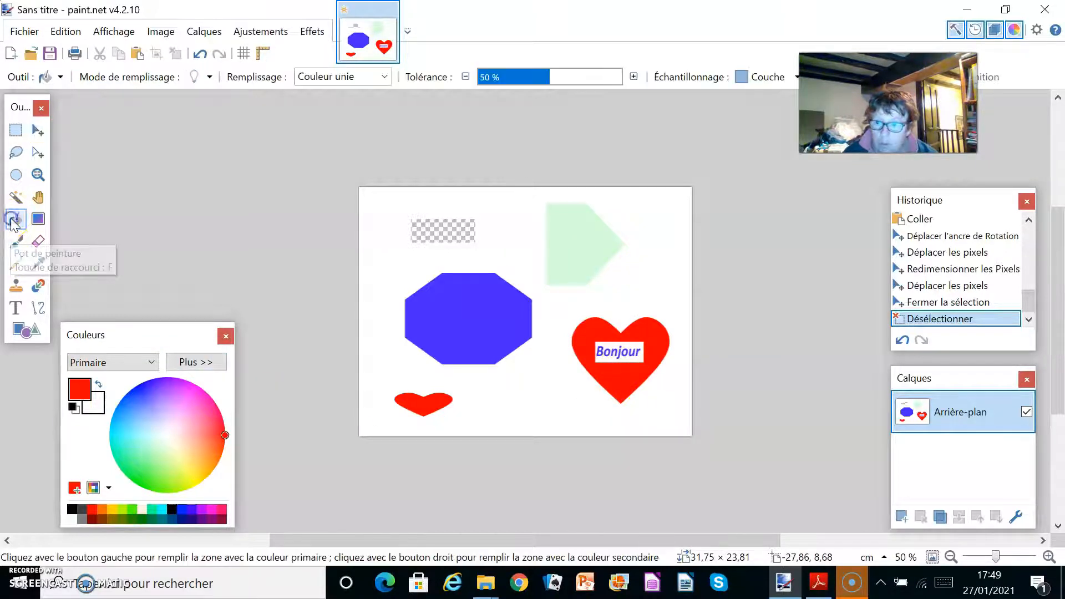
click(608, 343)
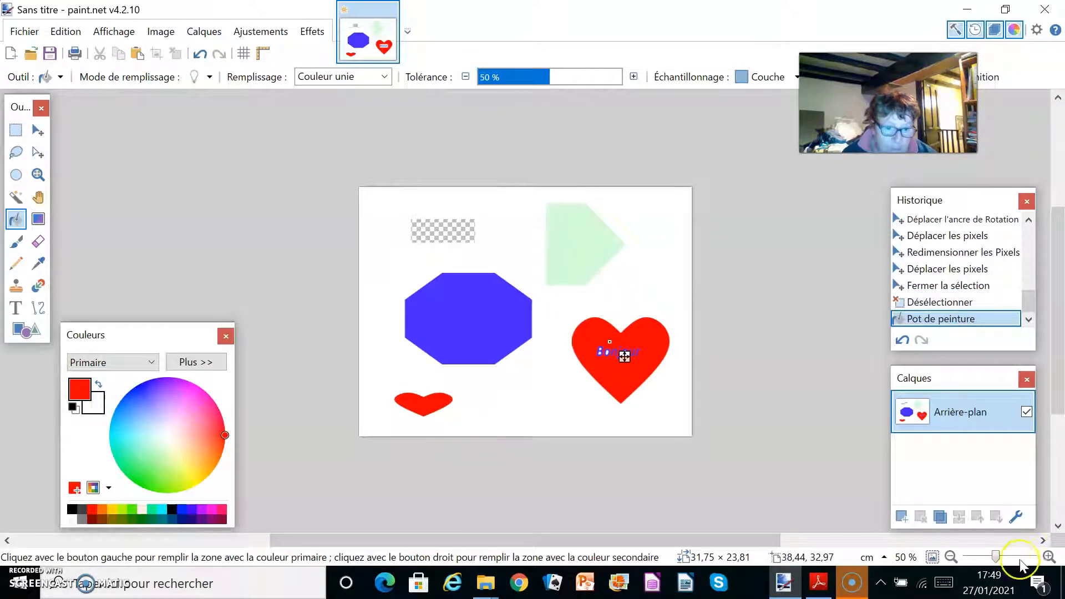
click(1048, 557)
click(1048, 556)
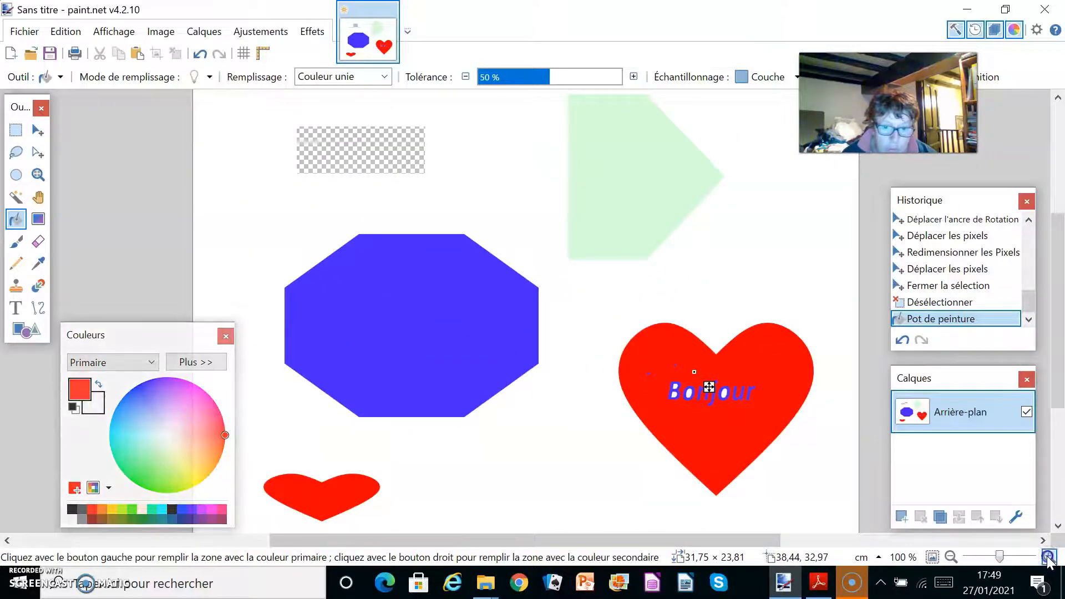
click(1048, 556)
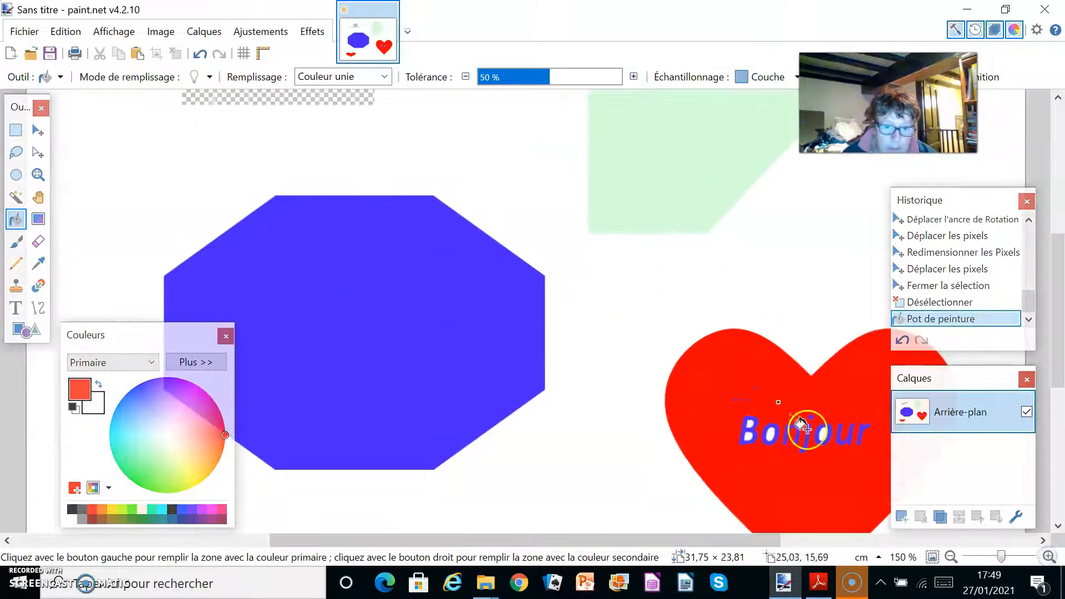
click(748, 421)
click(746, 432)
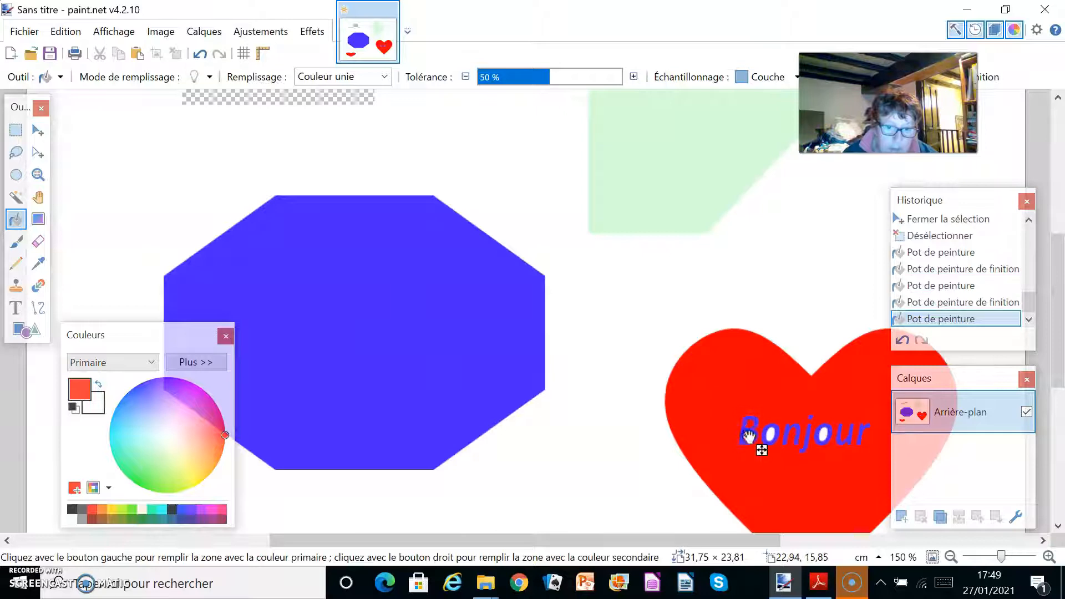
click(765, 429)
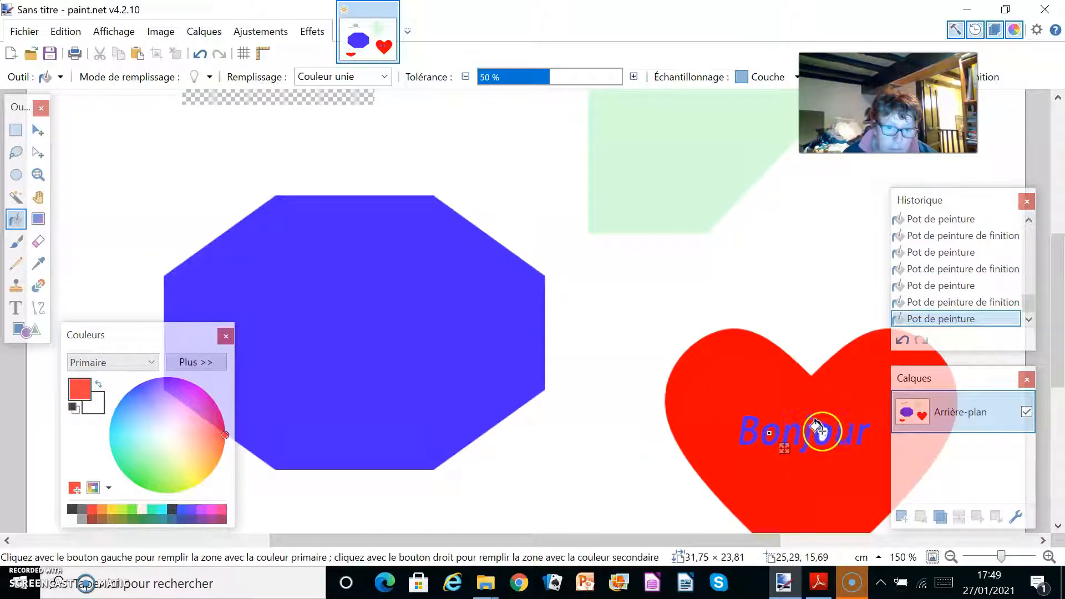
click(1047, 557)
click(950, 557)
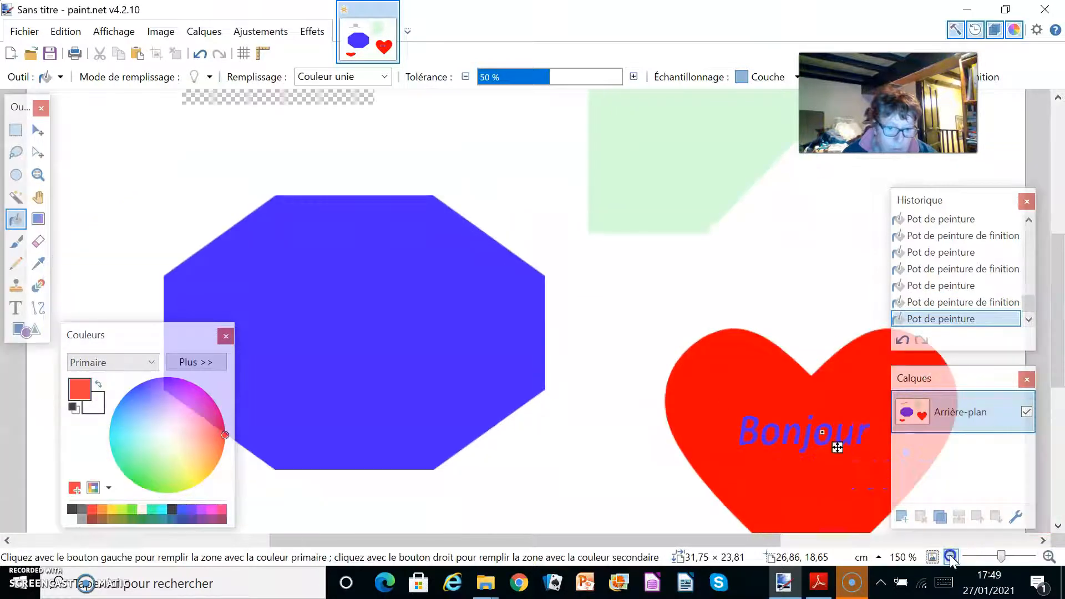
click(950, 557)
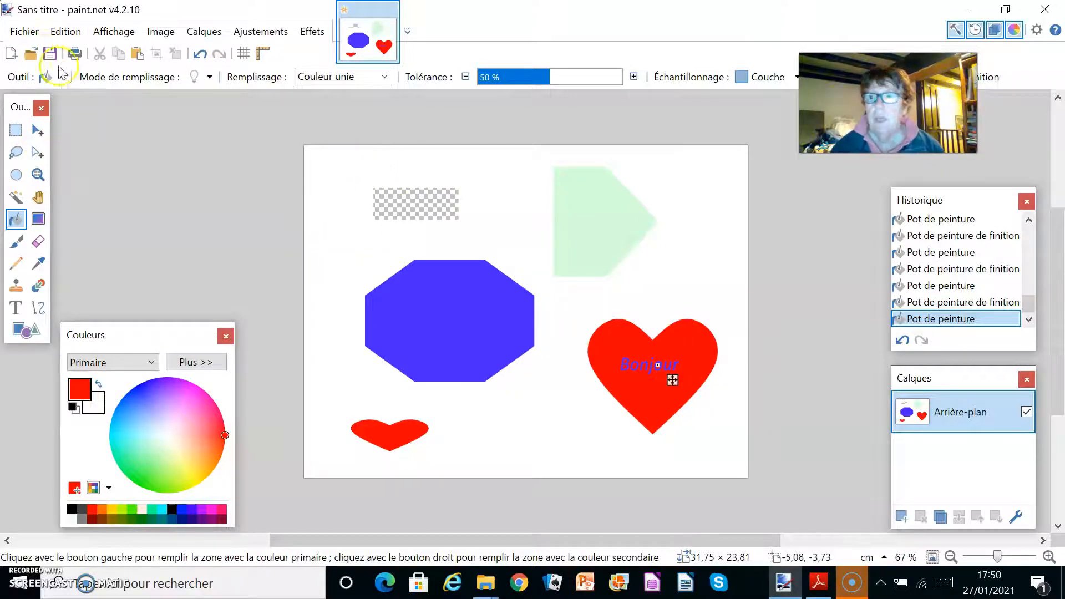
Bring up the dialog for opening an existing image from the images folder.
click(32, 34)
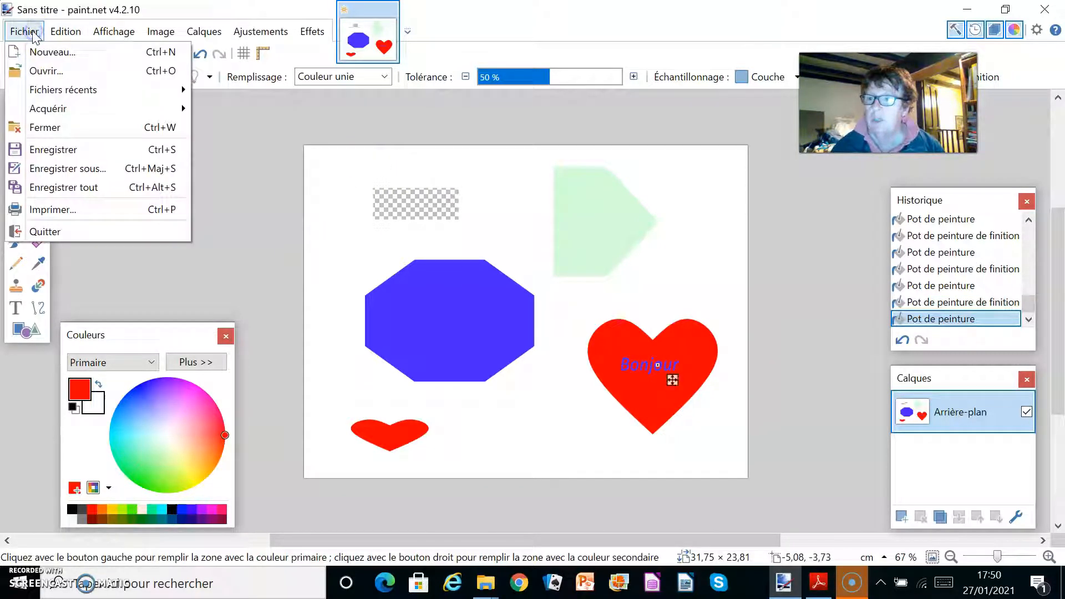
click(33, 35)
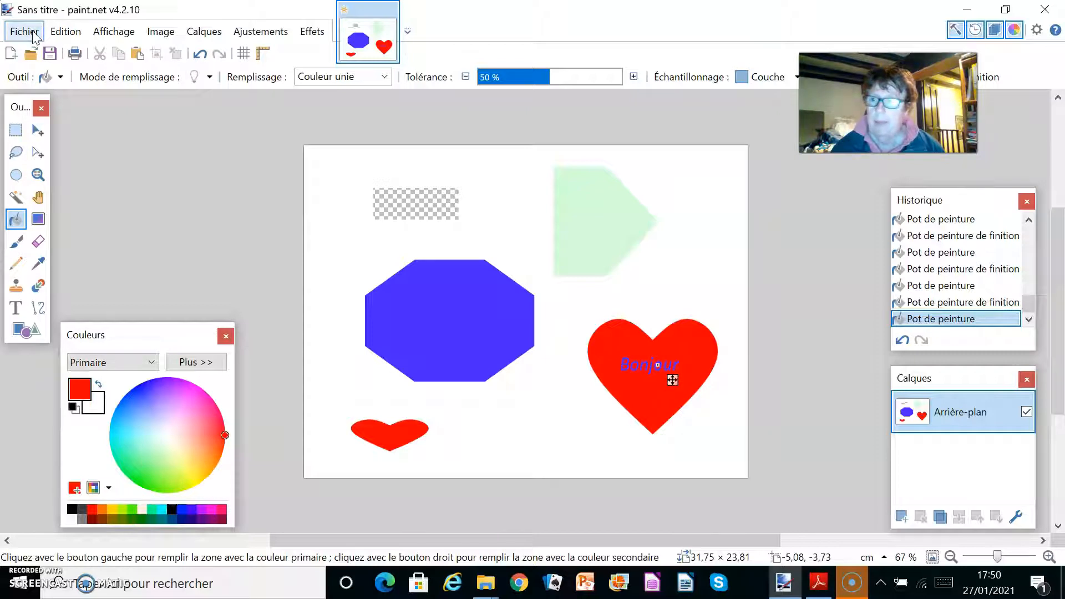
click(34, 34)
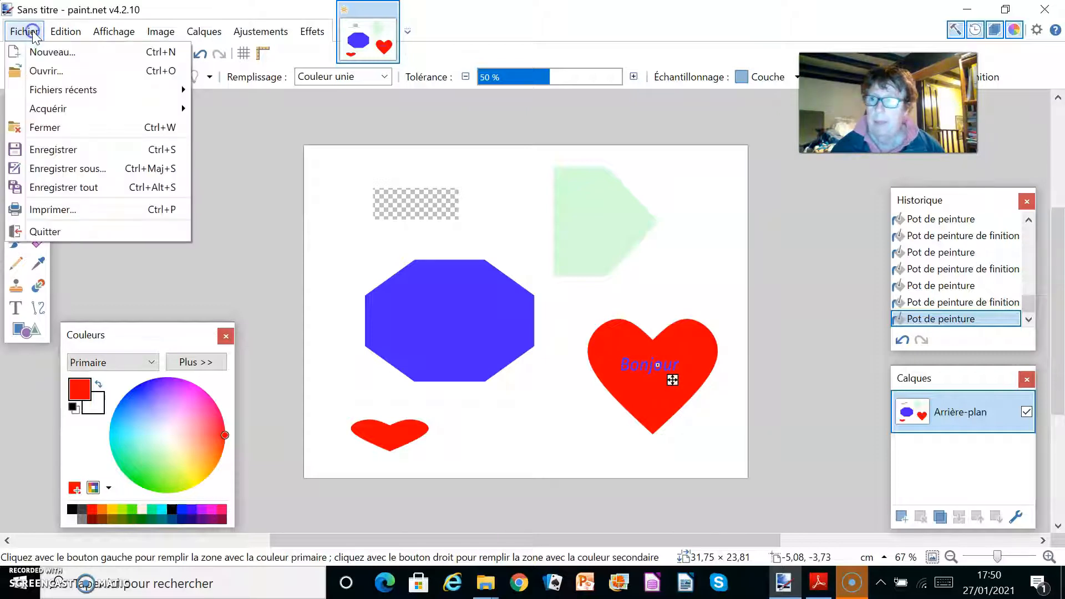
click(38, 73)
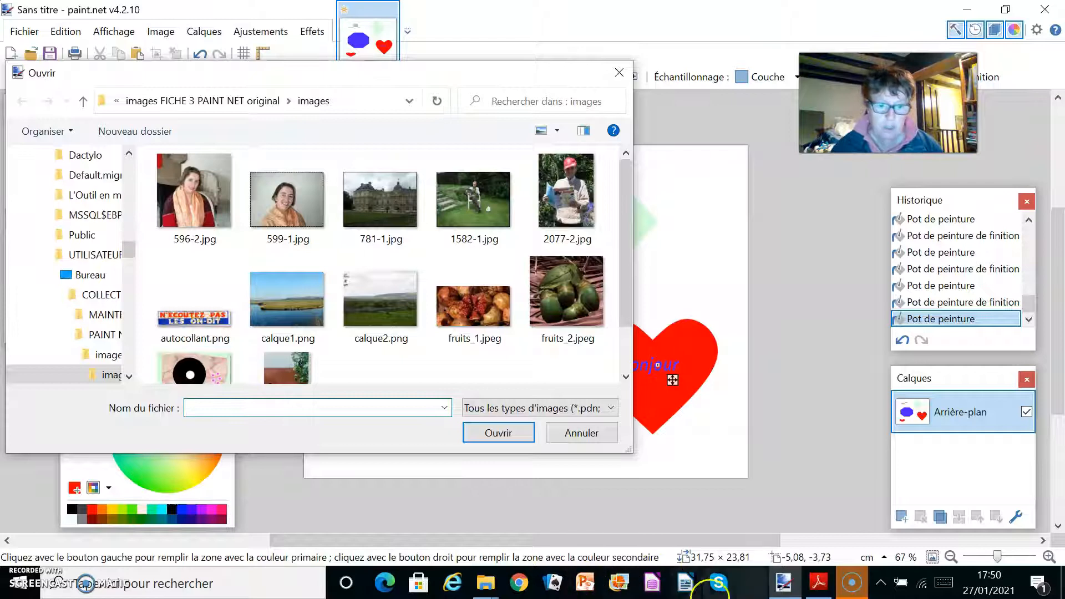
Switch to Adobe Reader, examine the table of contents of Paint.NET Fiche n°3 – Travaux pratiques, and return to paint.net.
click(821, 585)
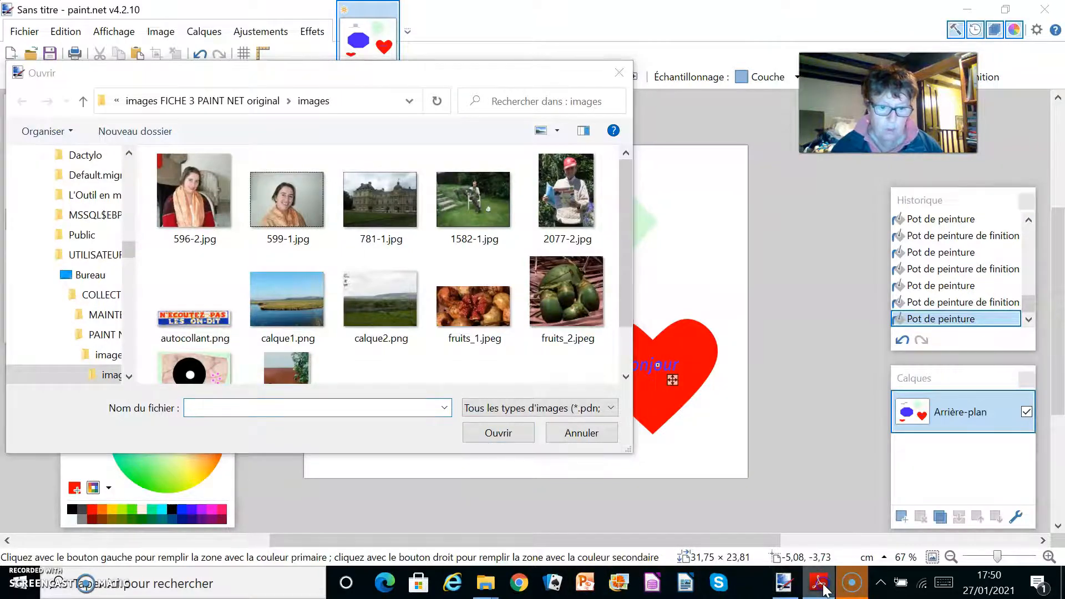
scroll(524, 399, down, 3)
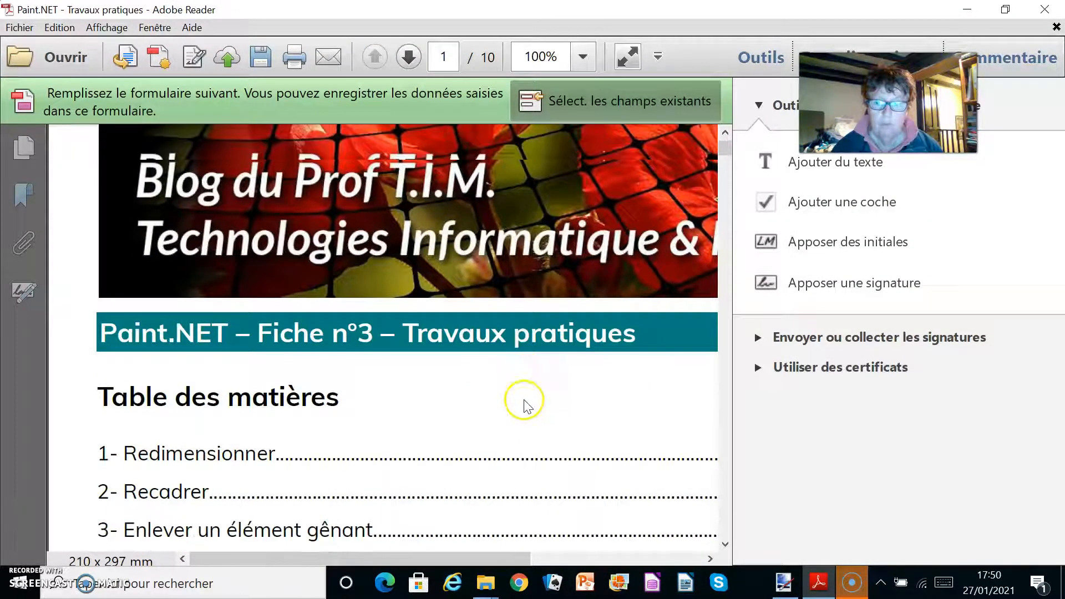
scroll(494, 270, down, 5)
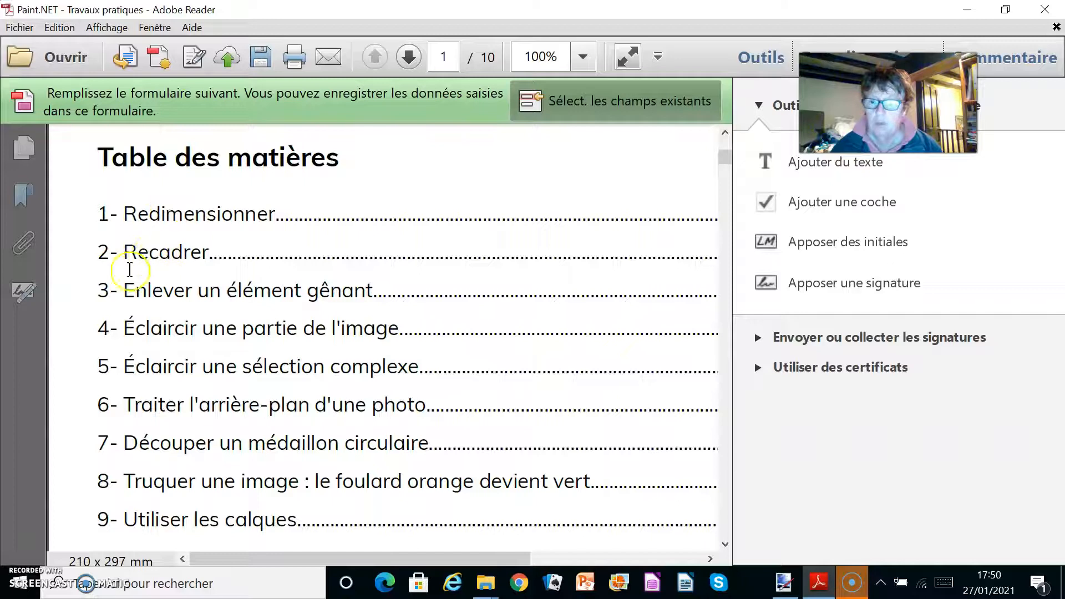
scroll(380, 405, down, 3)
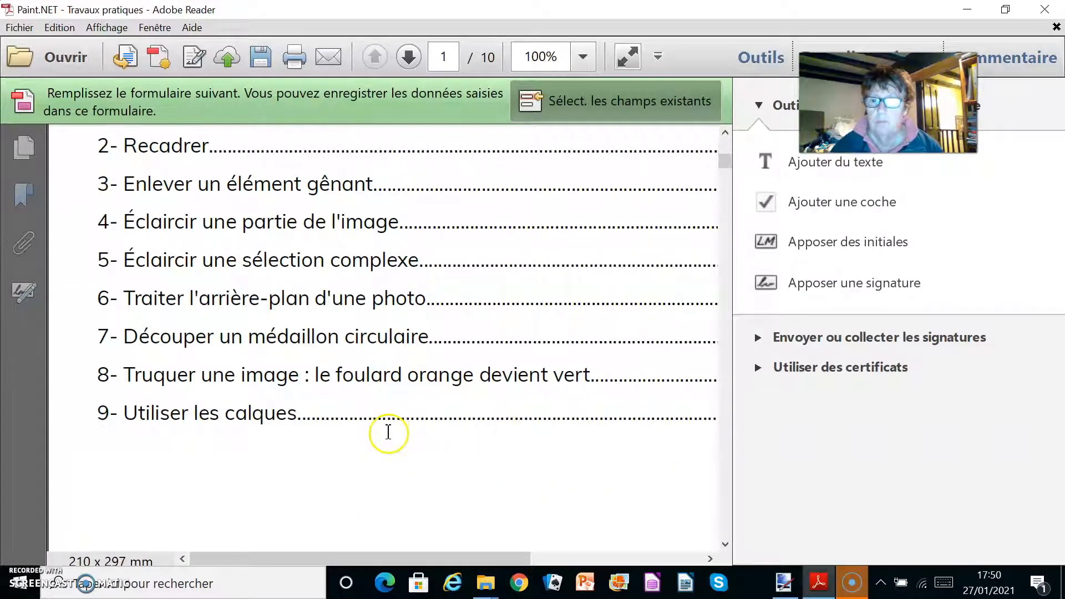
scroll(388, 434, down, 2)
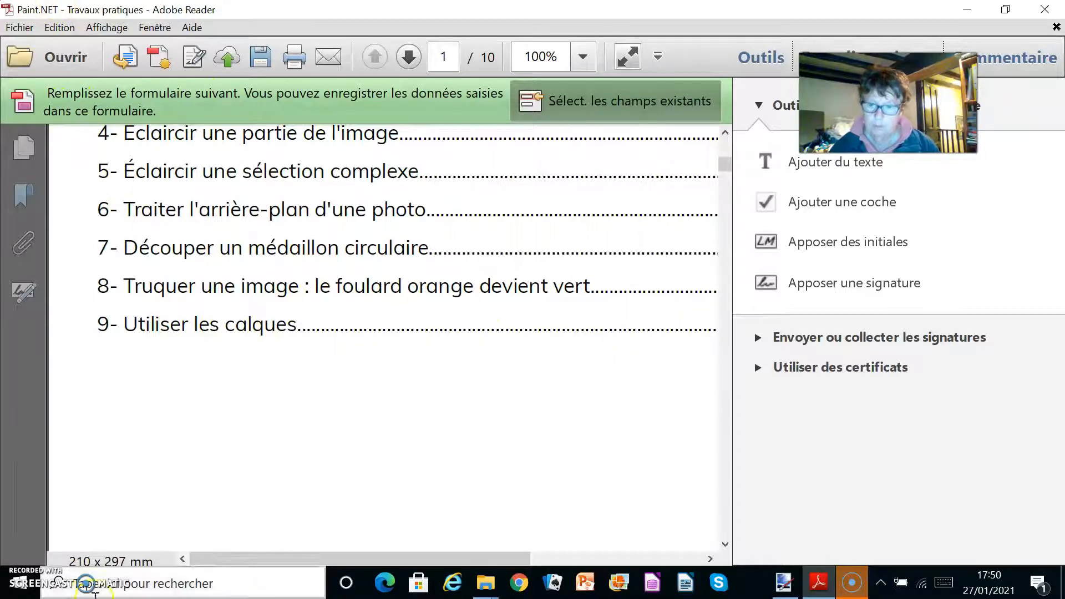
click(966, 10)
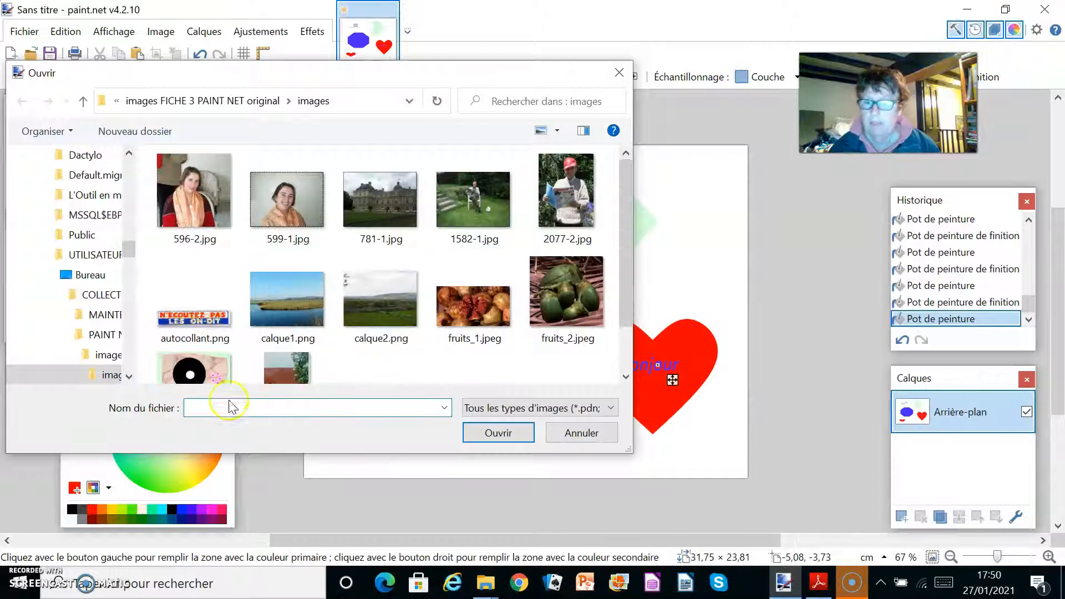
Open the photo 2077-2.jpg and select the whole image with a rectangular selection.
double_click(568, 193)
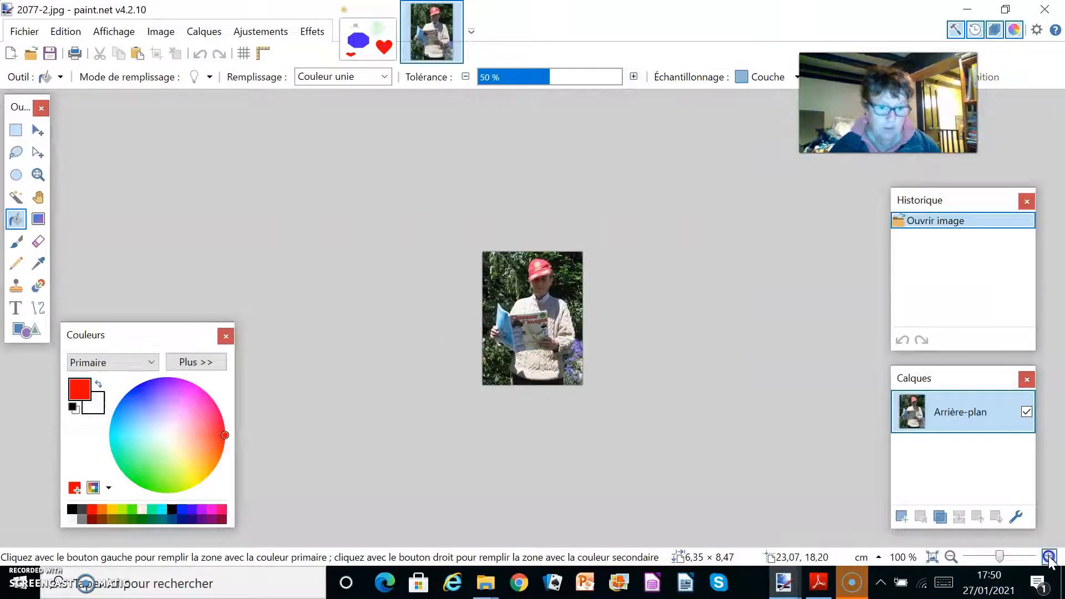
click(1048, 557)
click(1048, 556)
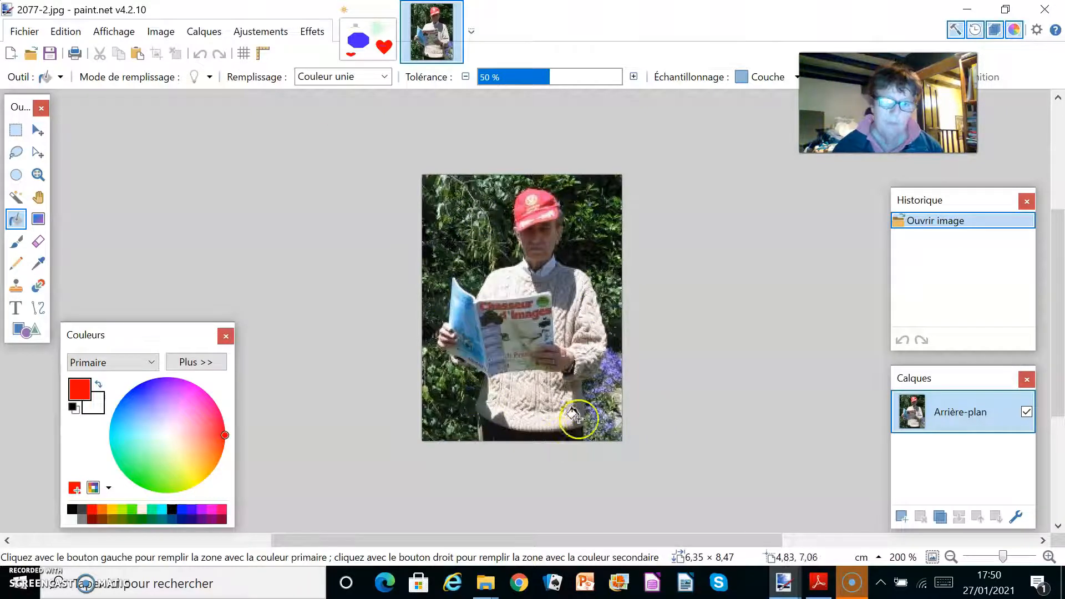
click(16, 130)
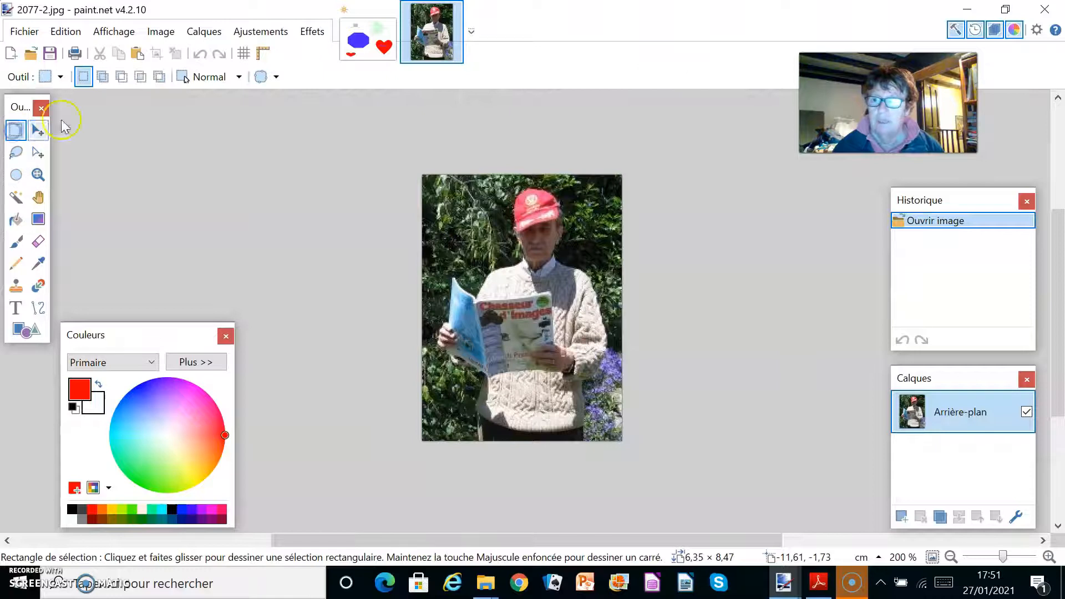
drag(422, 172, 622, 443)
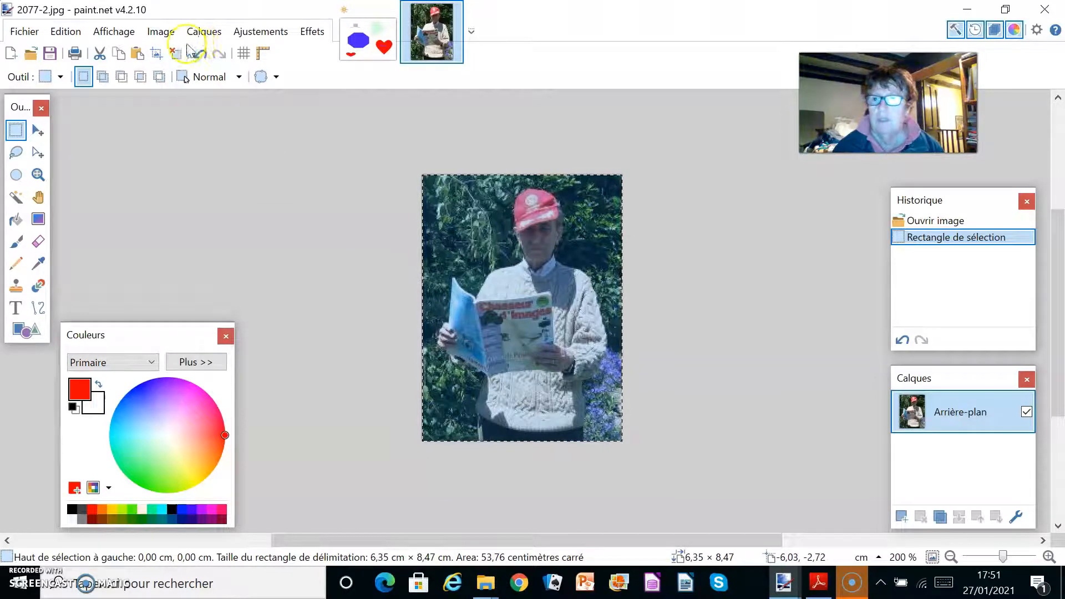
Raise the selected photo's brightness to 51 with the Brightness / Contrast adjustment and deselect it.
click(252, 32)
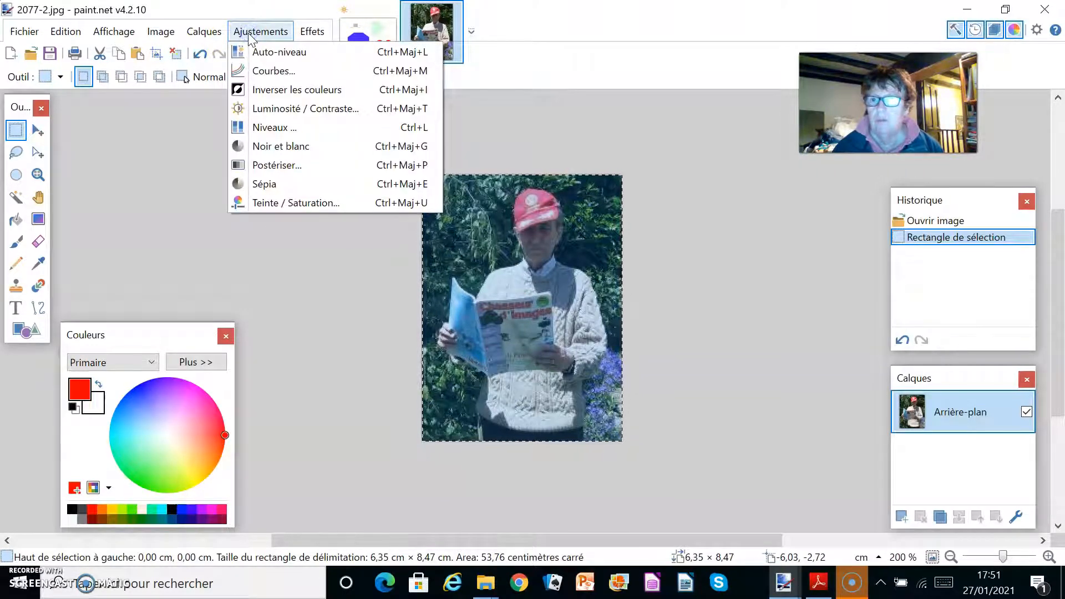
click(278, 108)
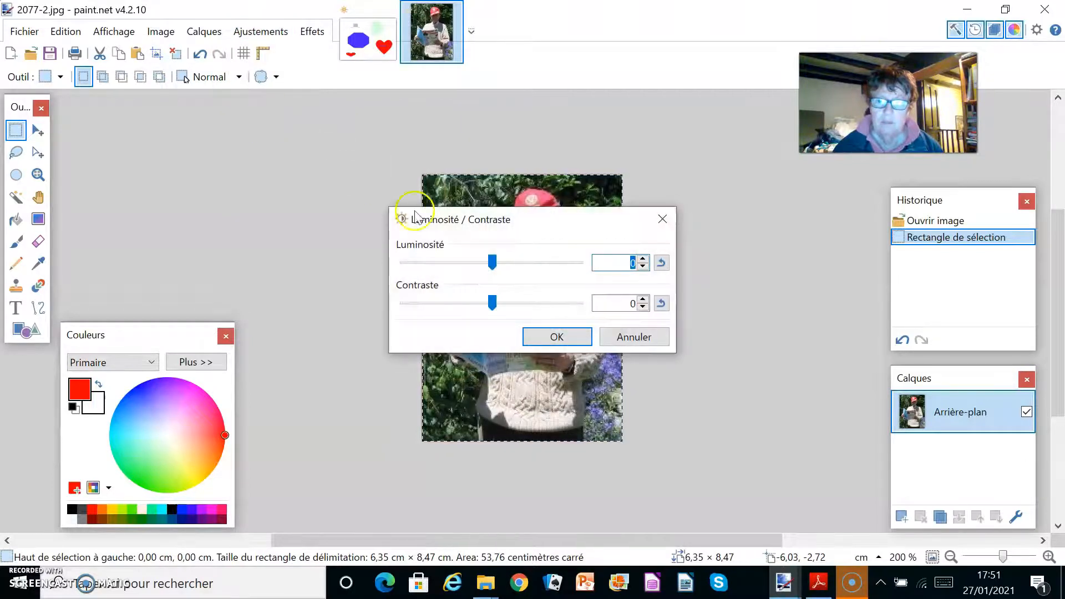
drag(454, 216, 375, 340)
drag(409, 388, 446, 395)
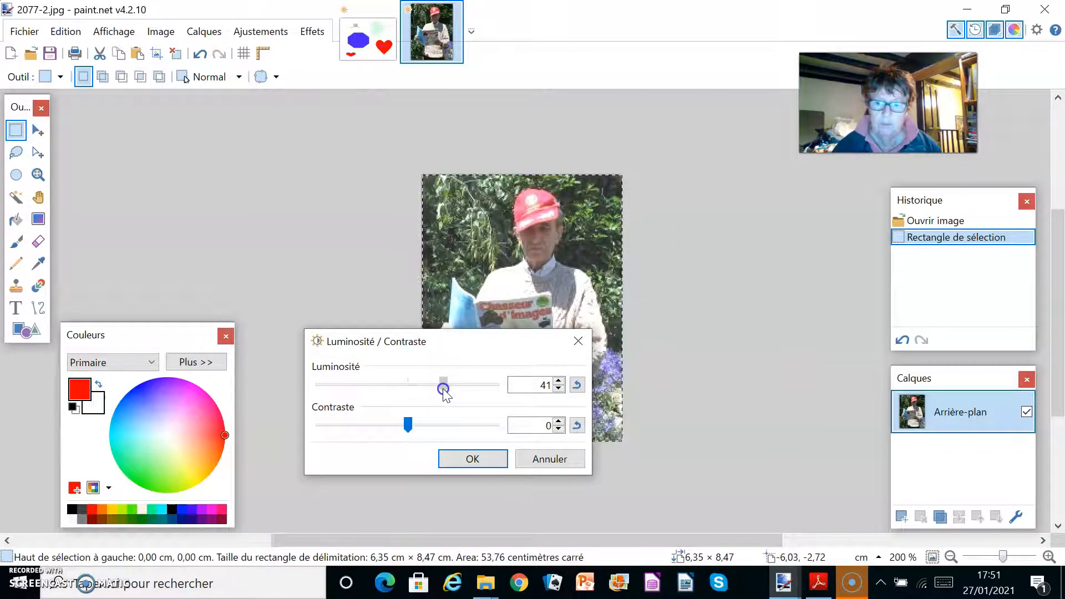
drag(446, 395, 452, 388)
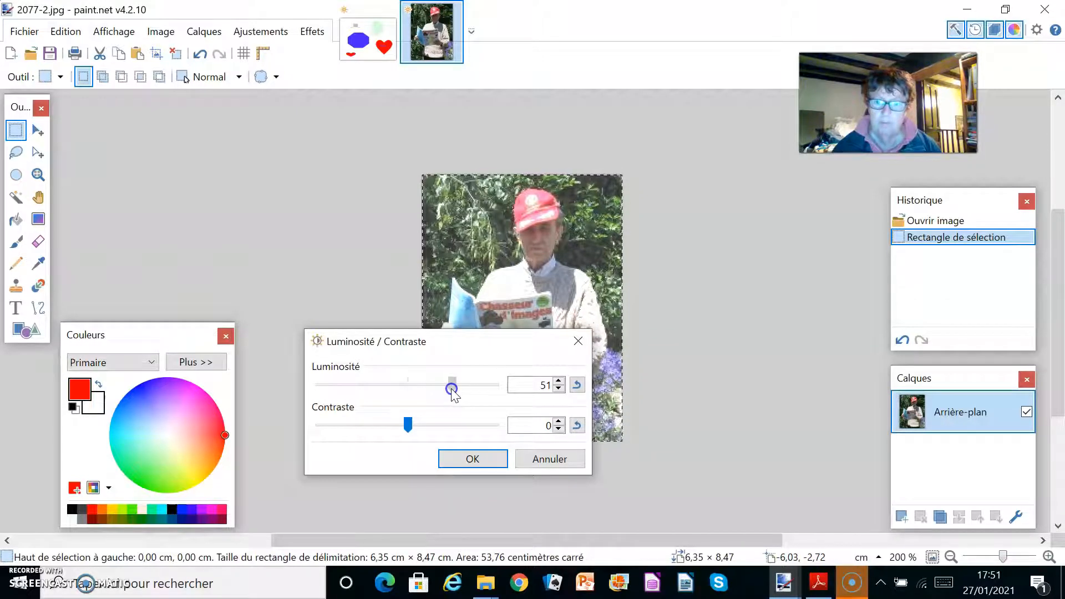
click(472, 459)
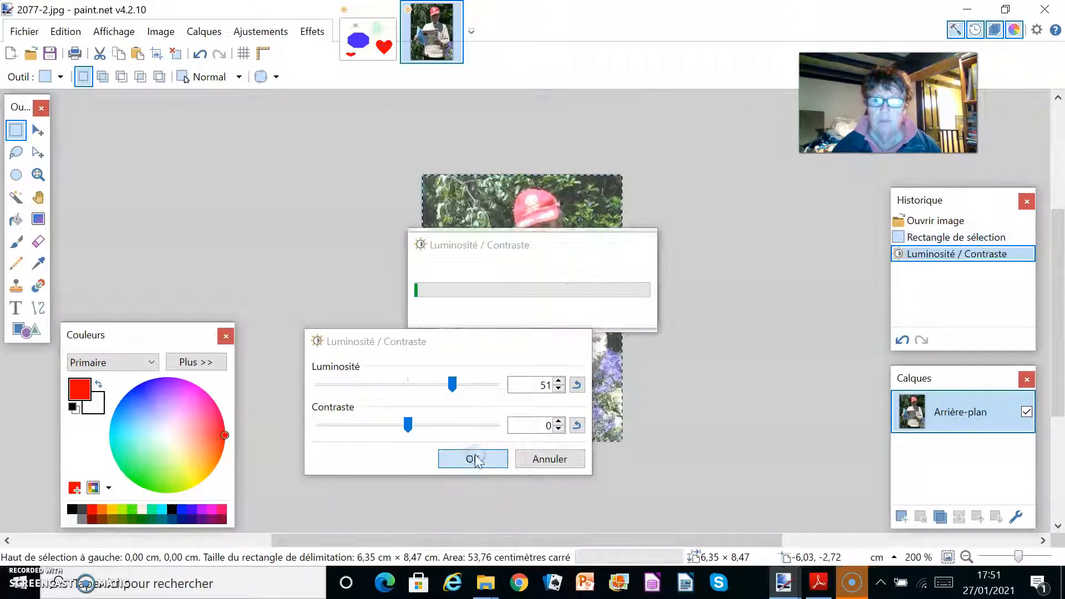
click(631, 436)
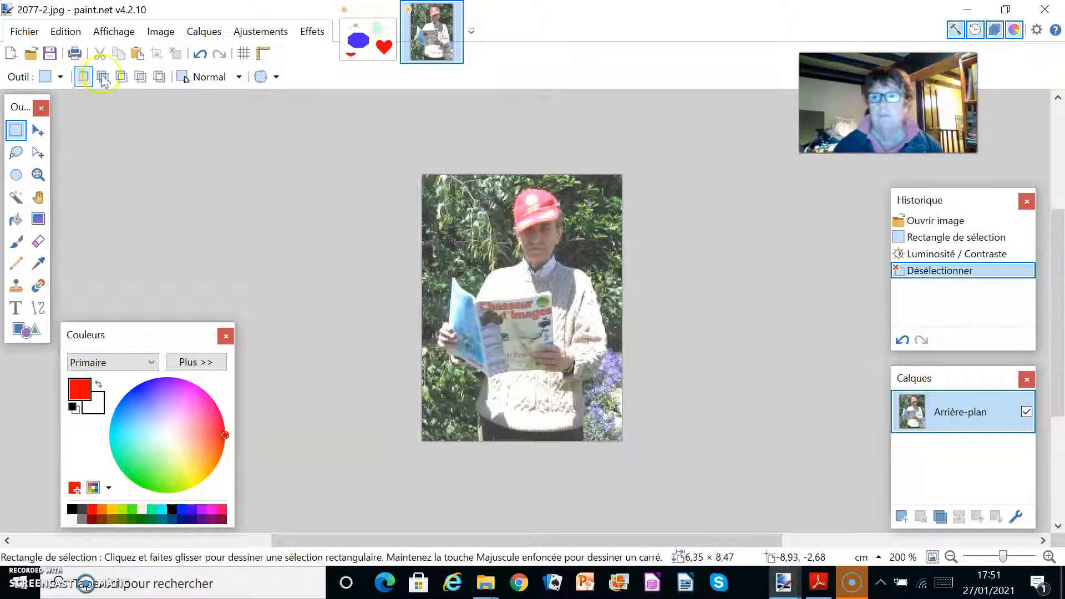
Open the palace photo 781-1.jpg from the images folder as another image.
click(25, 31)
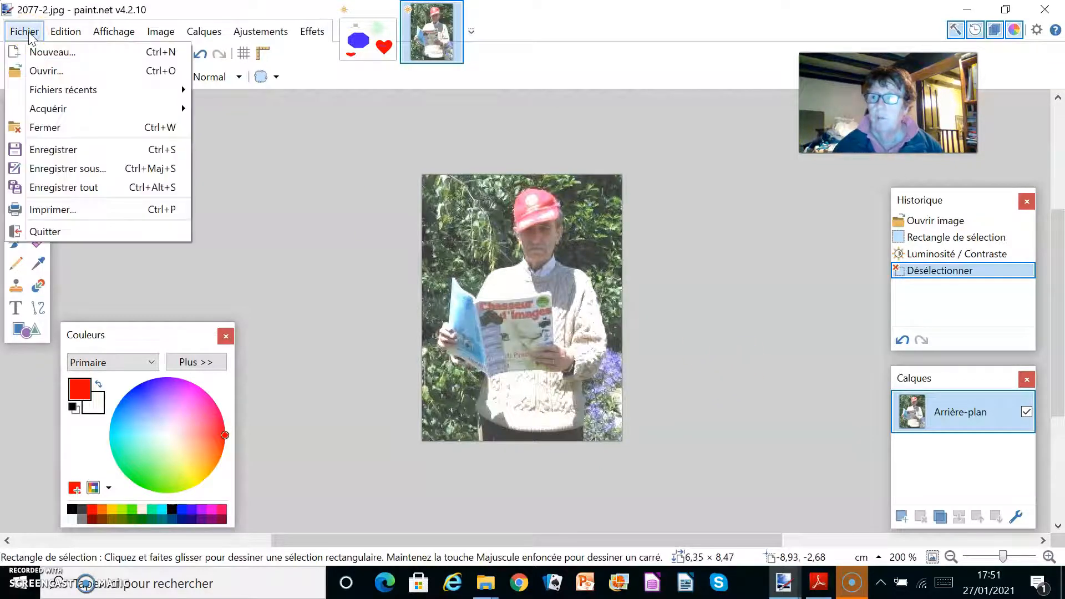
click(41, 71)
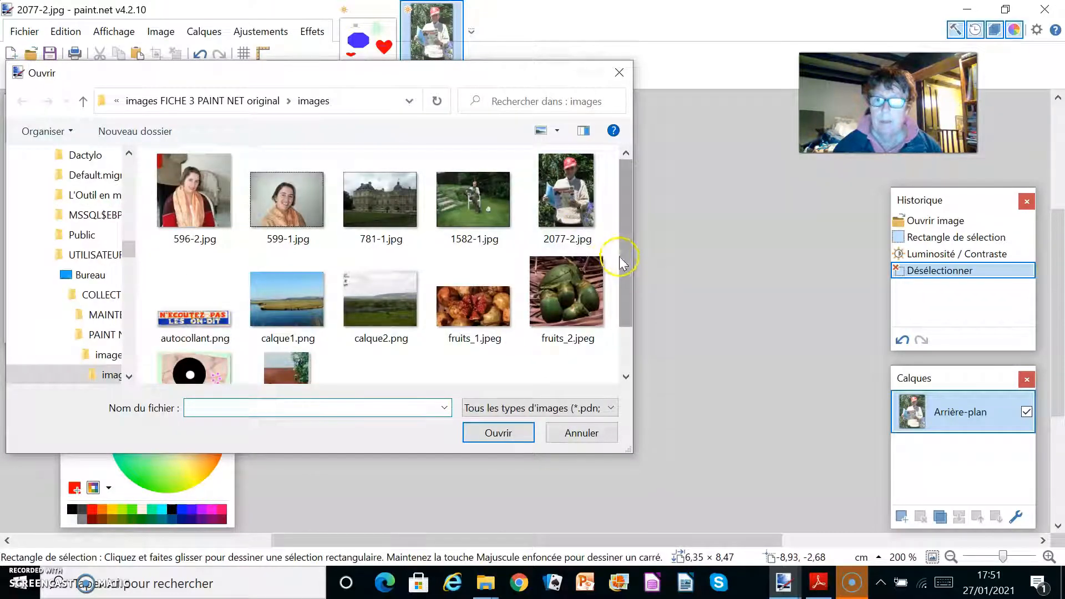
drag(624, 265, 633, 235)
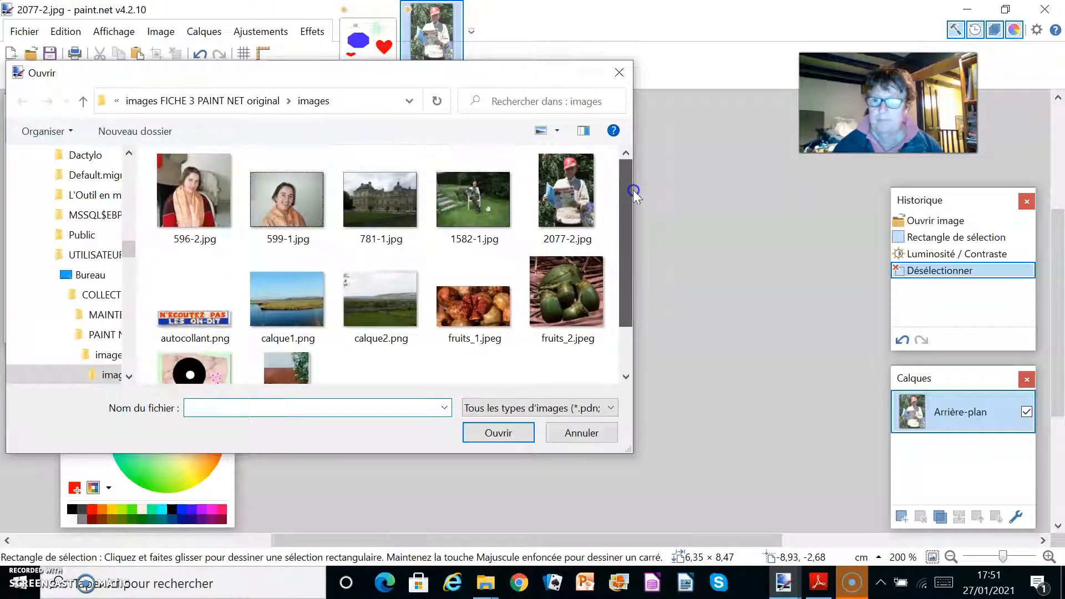
double_click(387, 198)
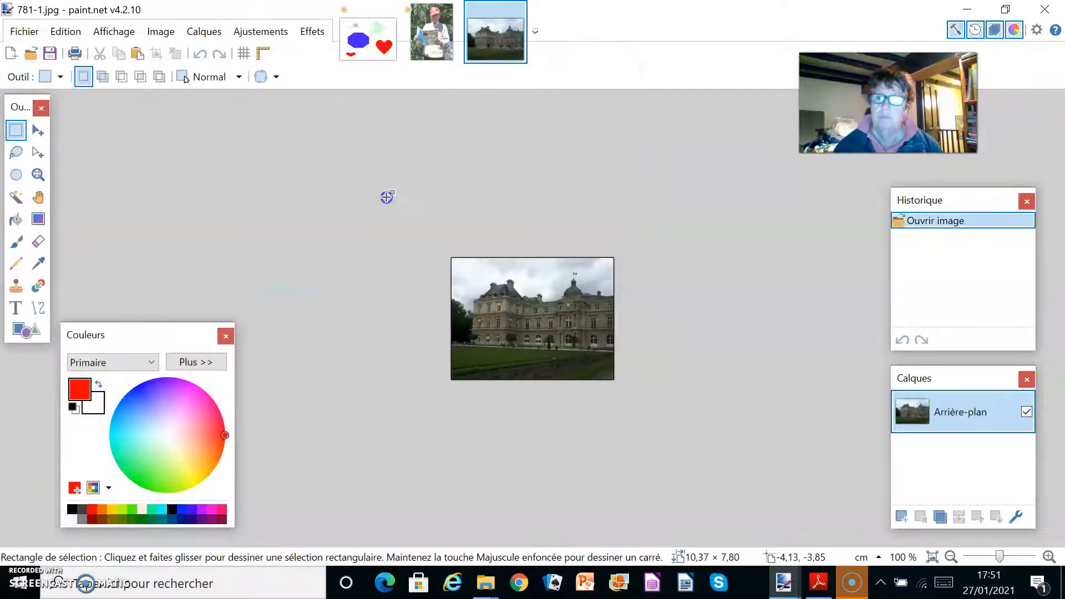
click(1048, 557)
click(1048, 556)
click(1048, 557)
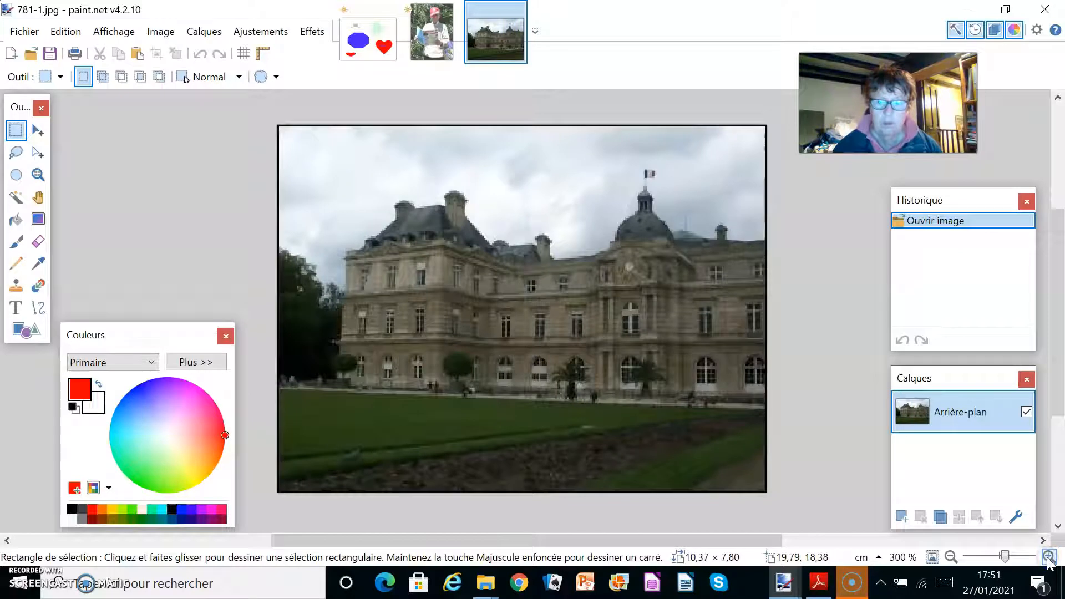
click(950, 557)
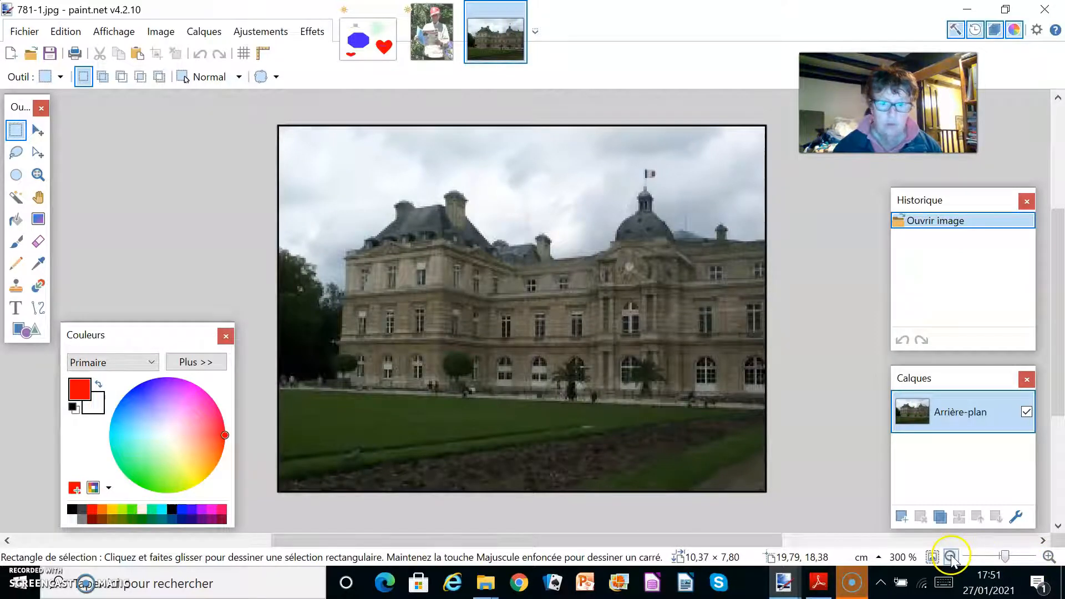
click(950, 557)
click(1048, 557)
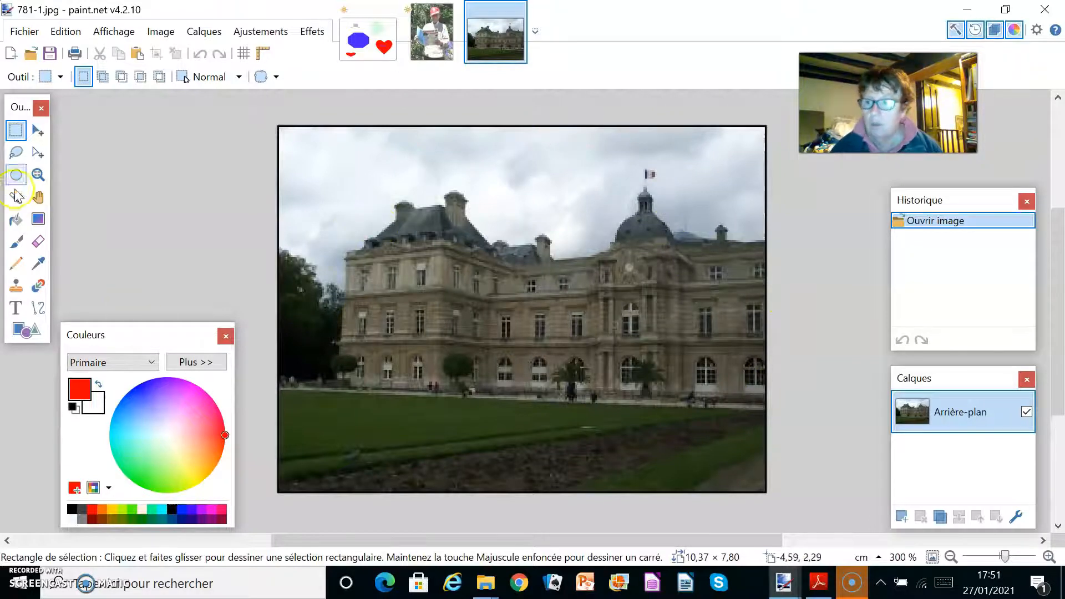
Outline the palace building with a freehand lasso selection, following its roofline and leaving out the sky and lawn.
click(15, 152)
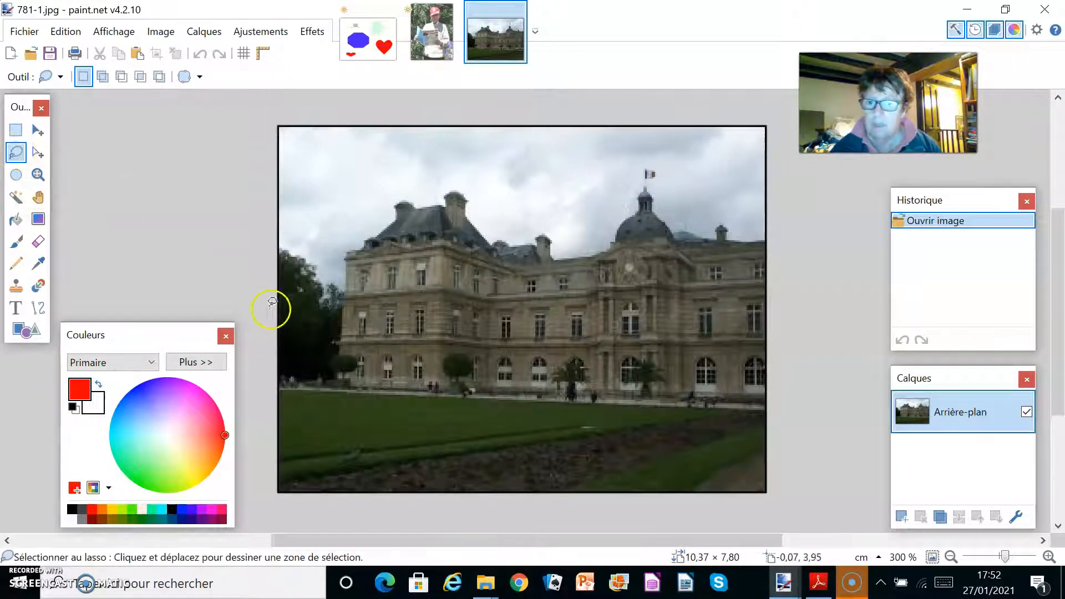
click(338, 368)
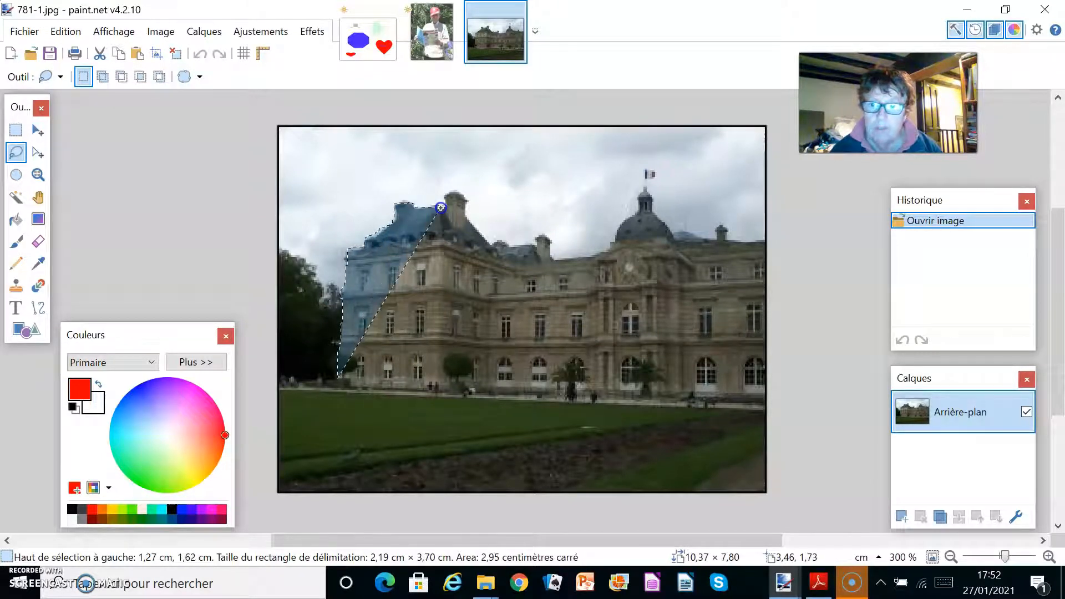
mouse_move(443, 207)
mouse_down()
mouse_move(453, 194)
mouse_move(483, 233)
mouse_move(526, 247)
mouse_up()
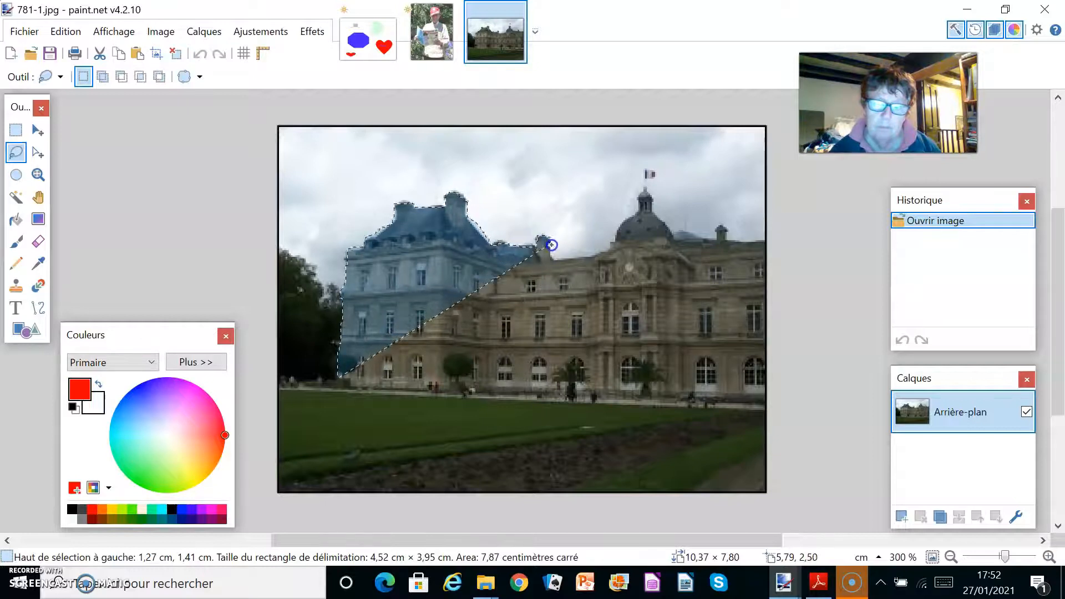
drag(583, 260, 610, 247)
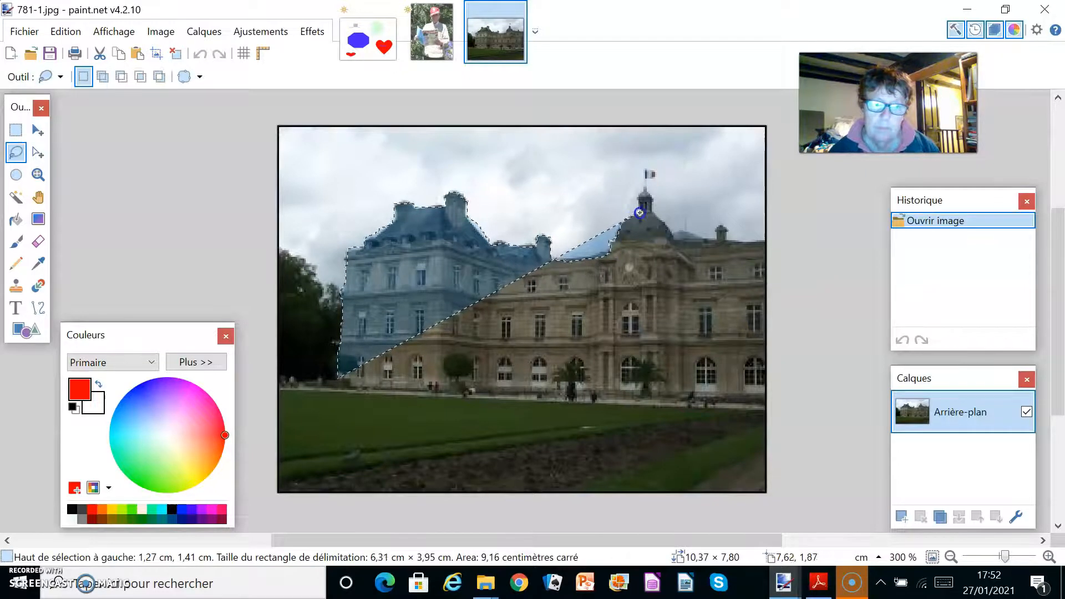
mouse_move(653, 215)
mouse_down()
mouse_move(682, 247)
mouse_move(758, 247)
mouse_move(757, 412)
mouse_up()
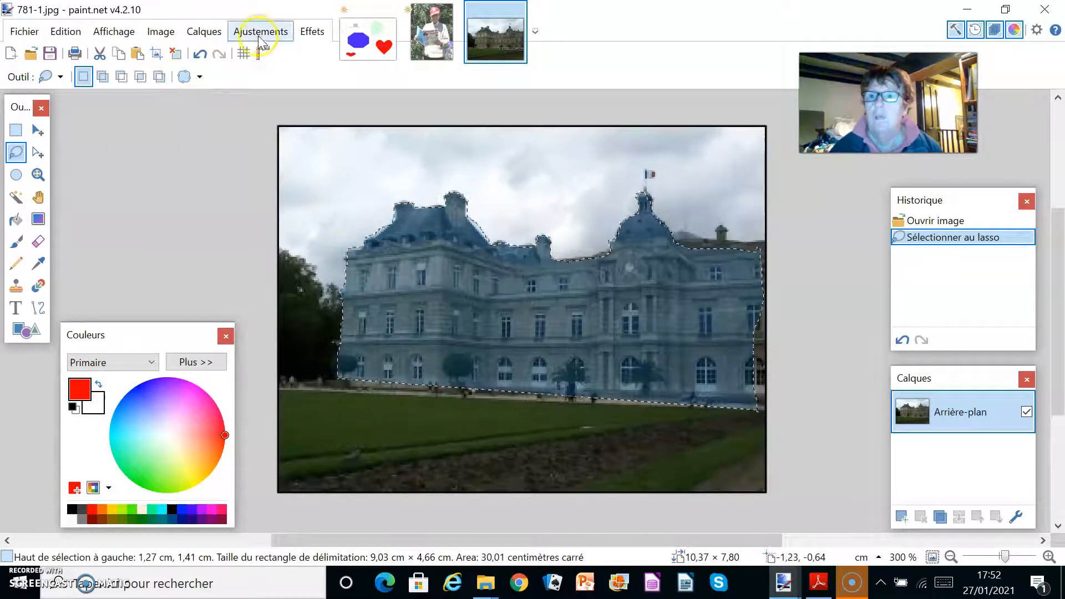
Set the selected palace's brightness to 31 with the Brightness / Contrast adjustment and deselect it.
click(305, 33)
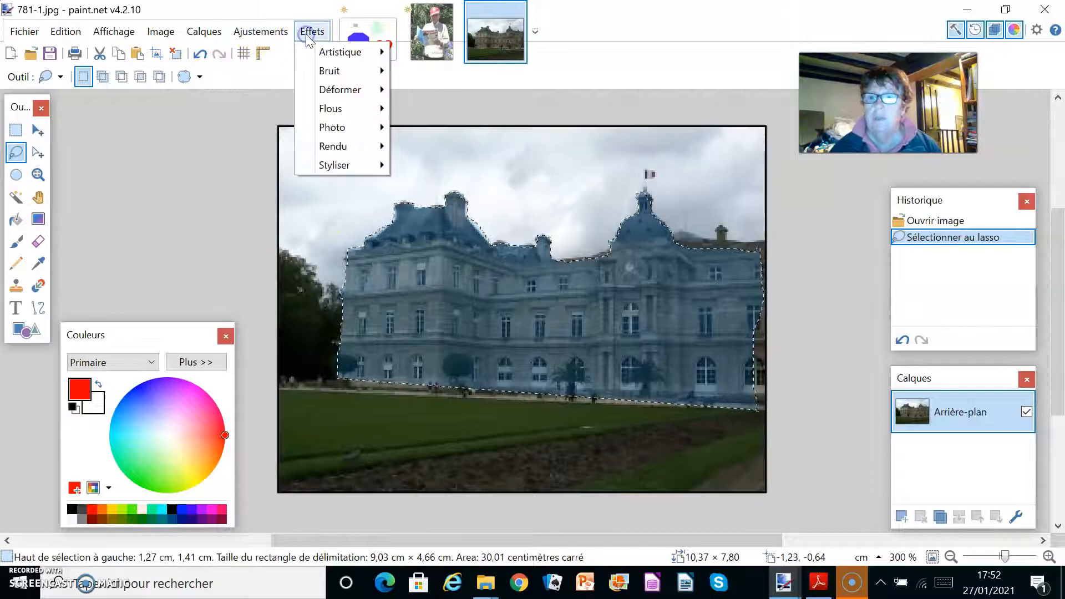
click(258, 32)
click(258, 33)
click(258, 32)
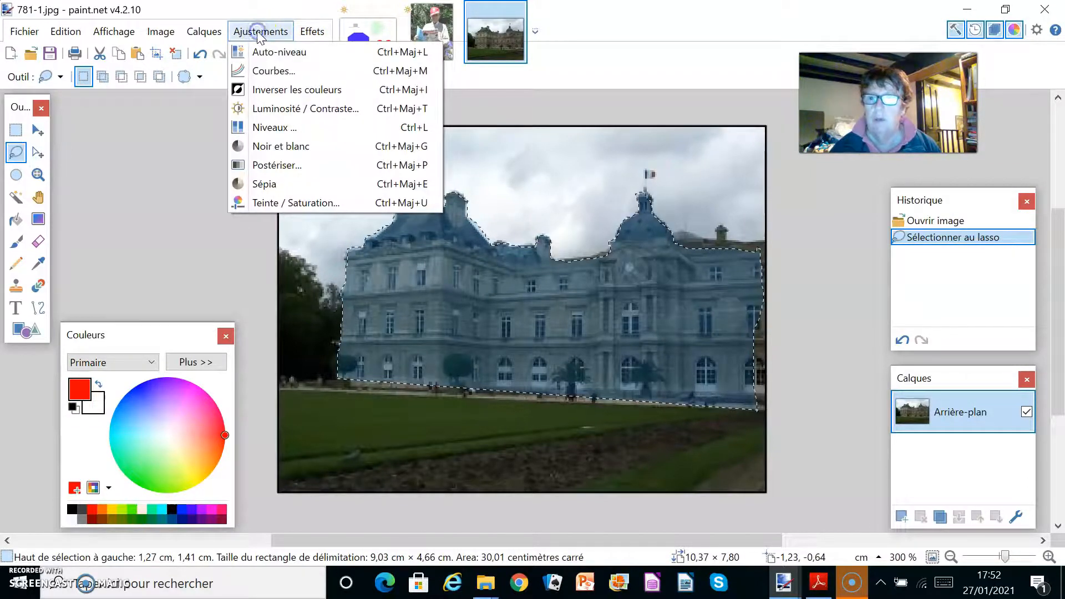
click(263, 109)
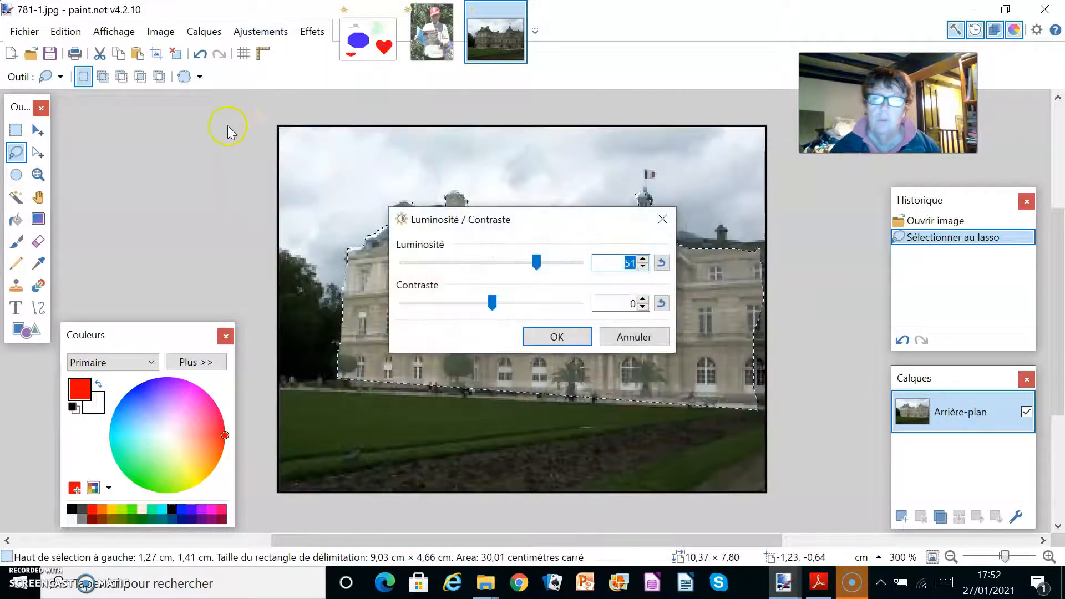
drag(494, 217, 251, 119)
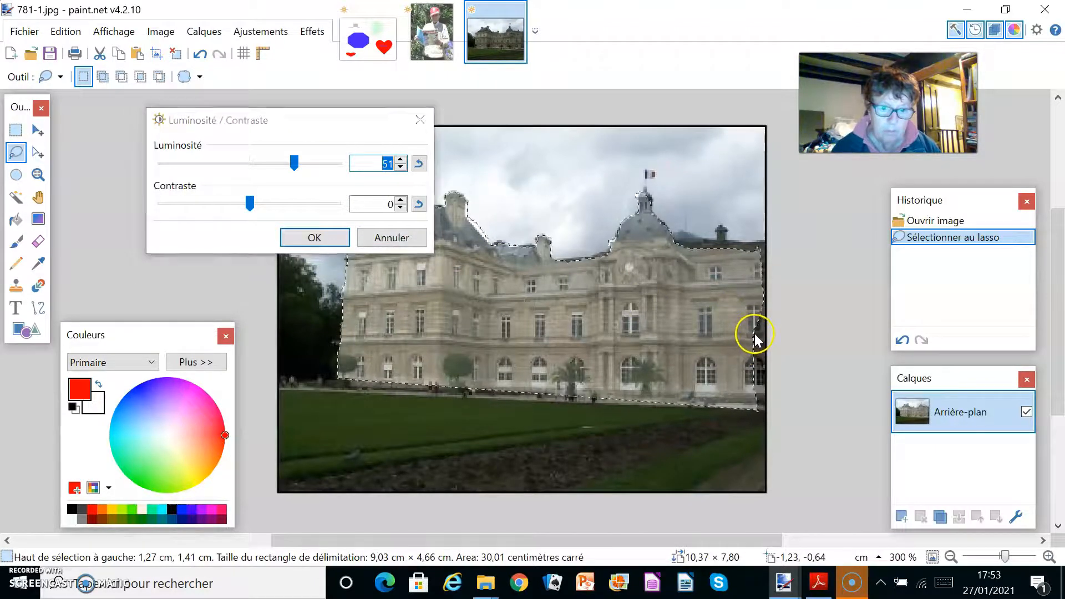
click(400, 159)
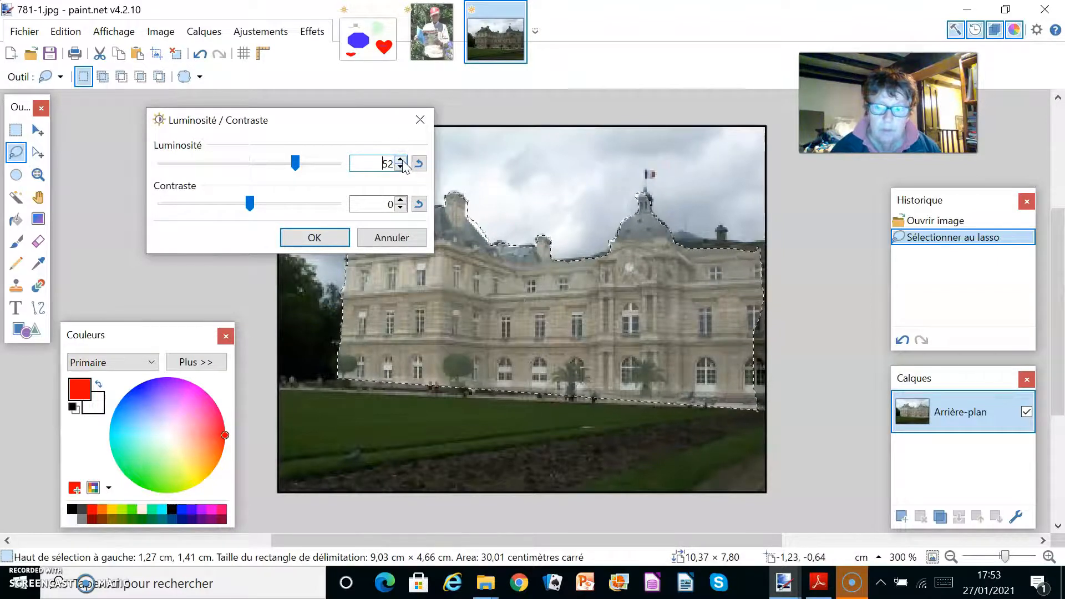
mouse_move(292, 162)
mouse_down()
mouse_move(266, 161)
mouse_move(279, 161)
mouse_up()
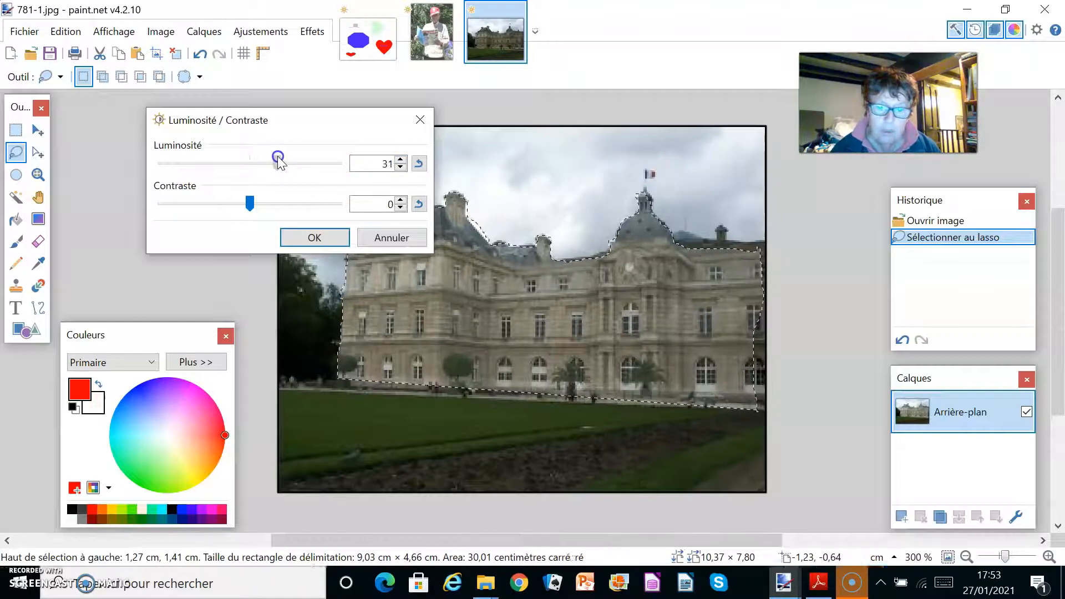
click(299, 242)
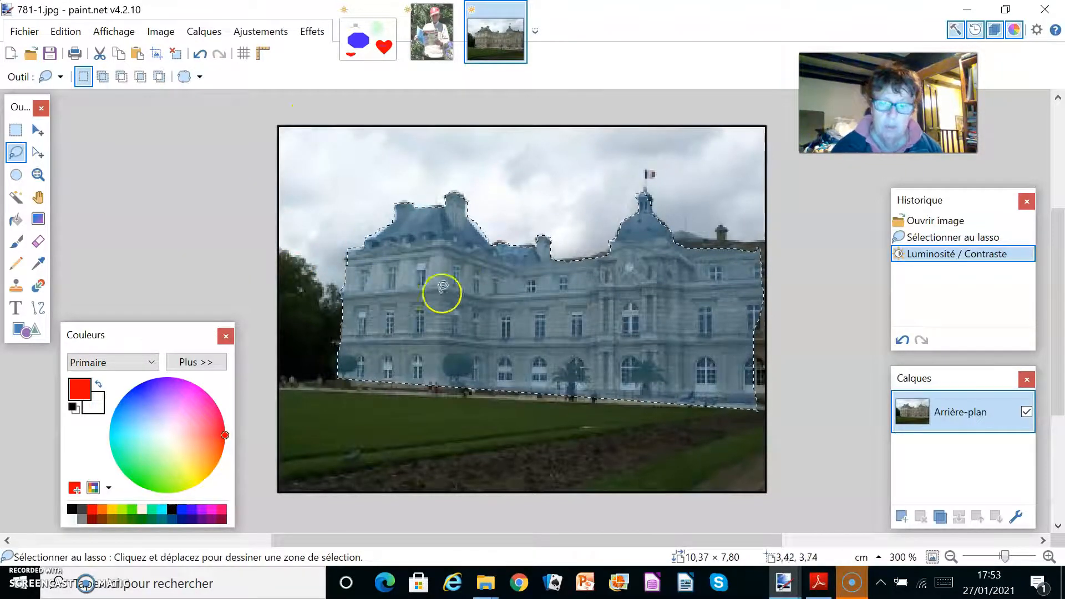
click(64, 32)
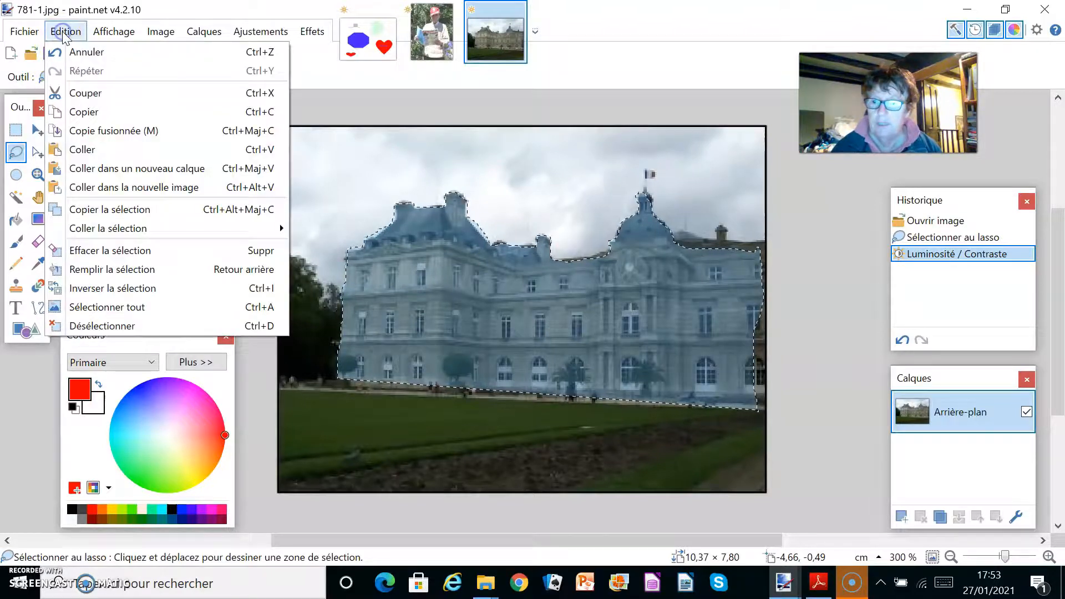
click(123, 329)
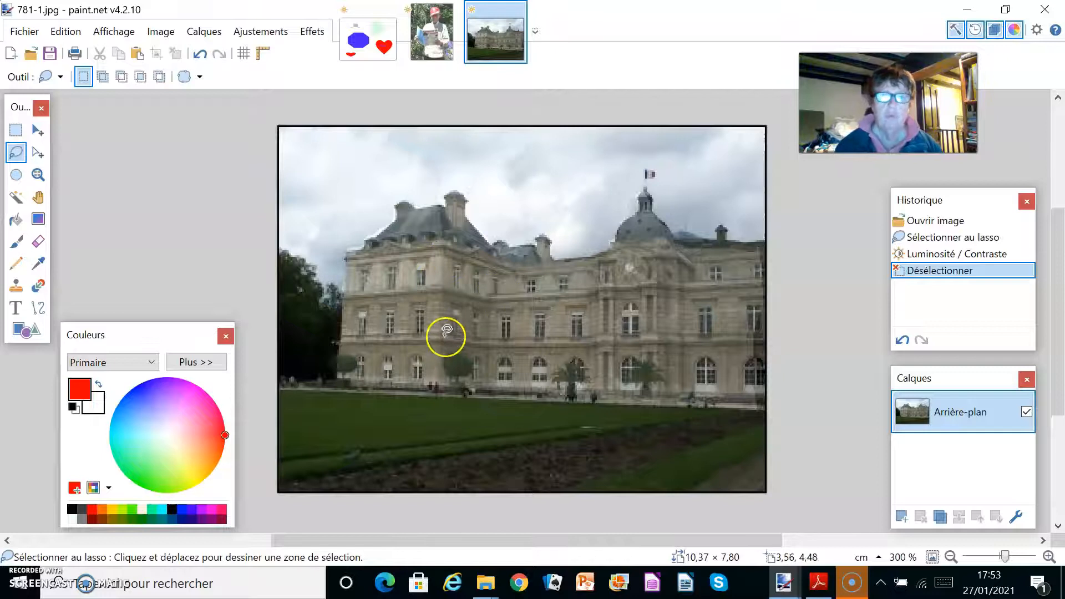
Open the portrait photo 596-2.jpg from the images folder as another image.
click(25, 32)
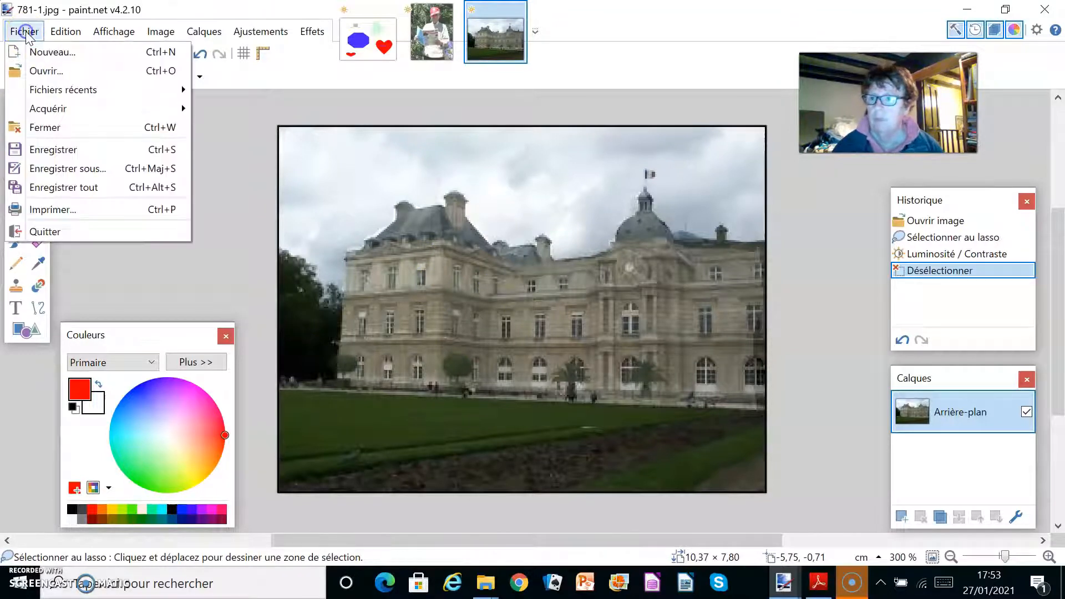
click(43, 71)
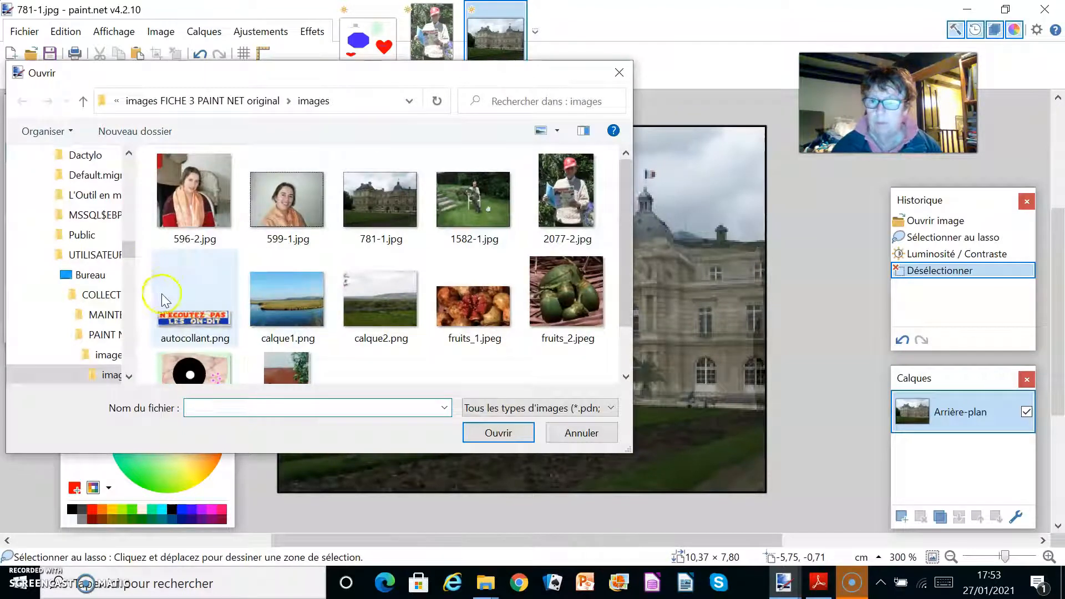
click(211, 216)
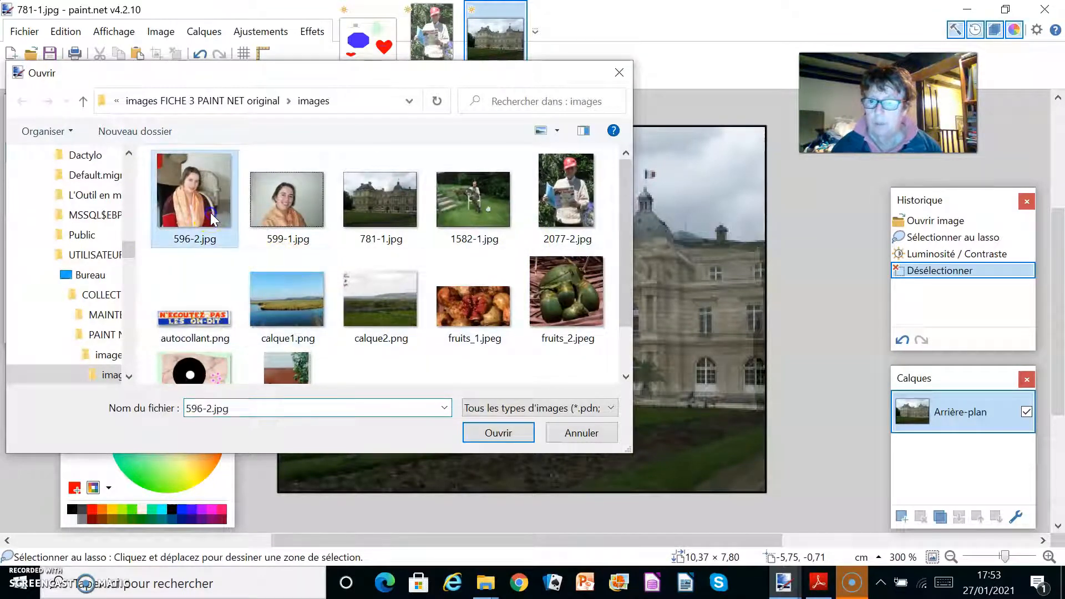
double_click(211, 211)
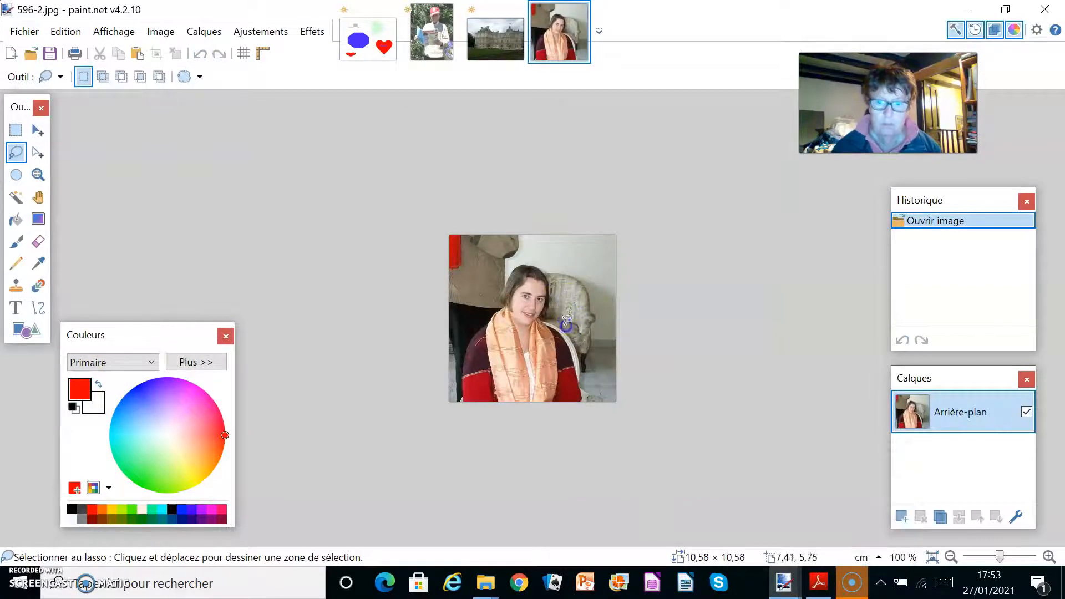
Outline the seated woman with a freehand lasso selection and invert the selection to cover the background.
drag(1002, 559, 1003, 558)
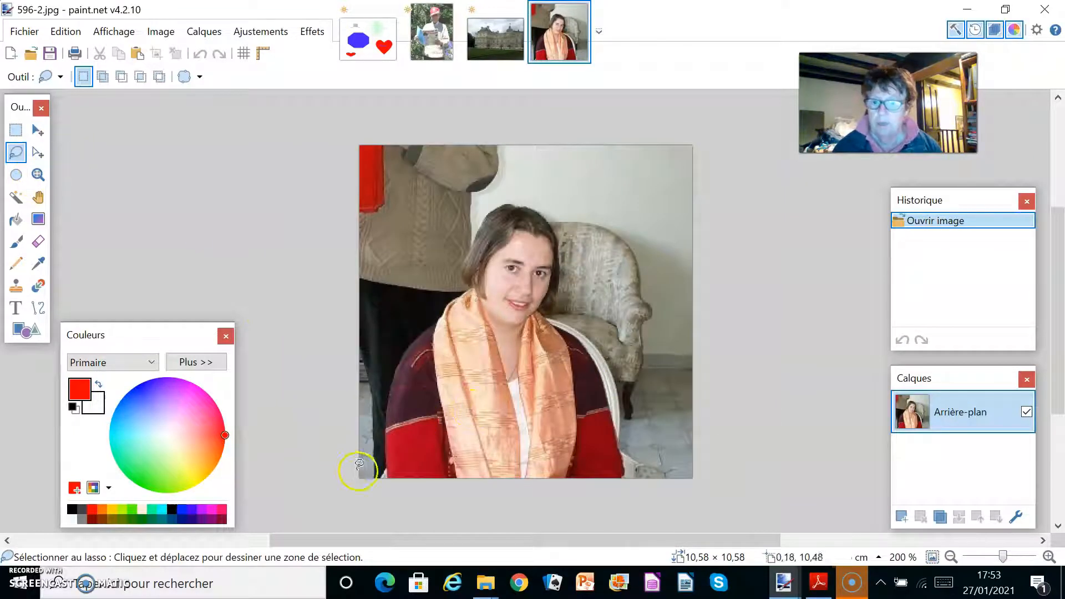
drag(389, 471, 388, 450)
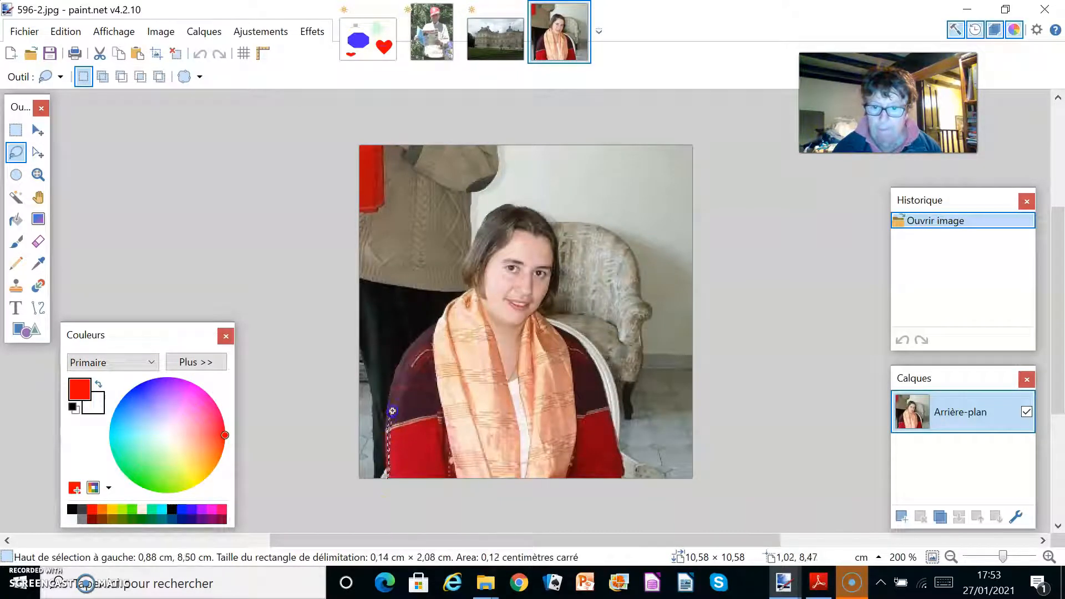
drag(395, 391, 395, 366)
mouse_move(414, 329)
mouse_down()
mouse_move(473, 287)
mouse_move(472, 253)
mouse_up()
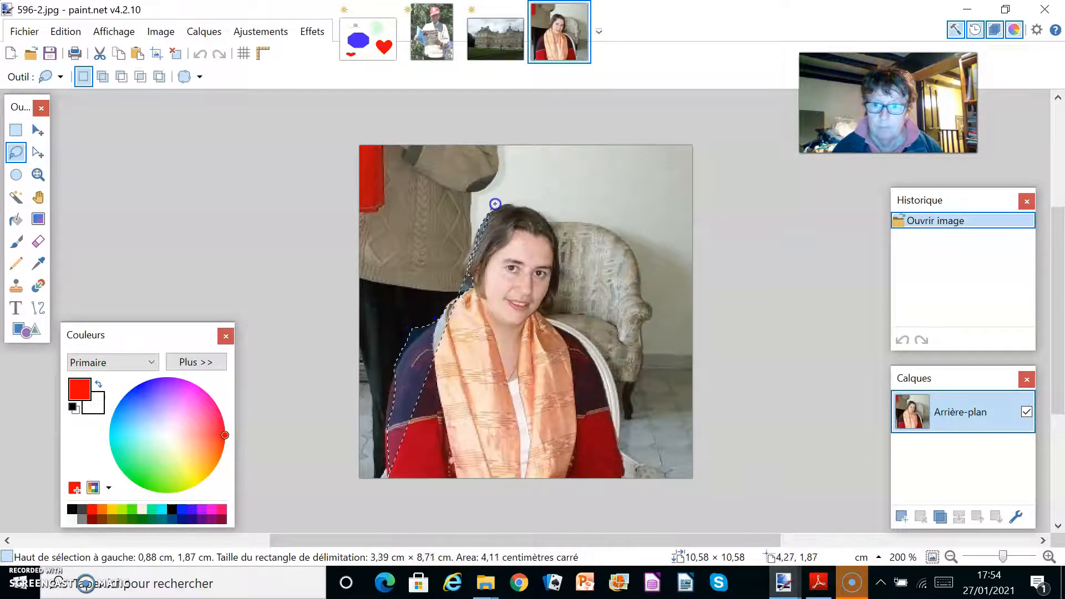
mouse_move(529, 209)
mouse_down()
mouse_move(560, 273)
mouse_move(543, 308)
mouse_move(593, 349)
mouse_move(623, 476)
mouse_up()
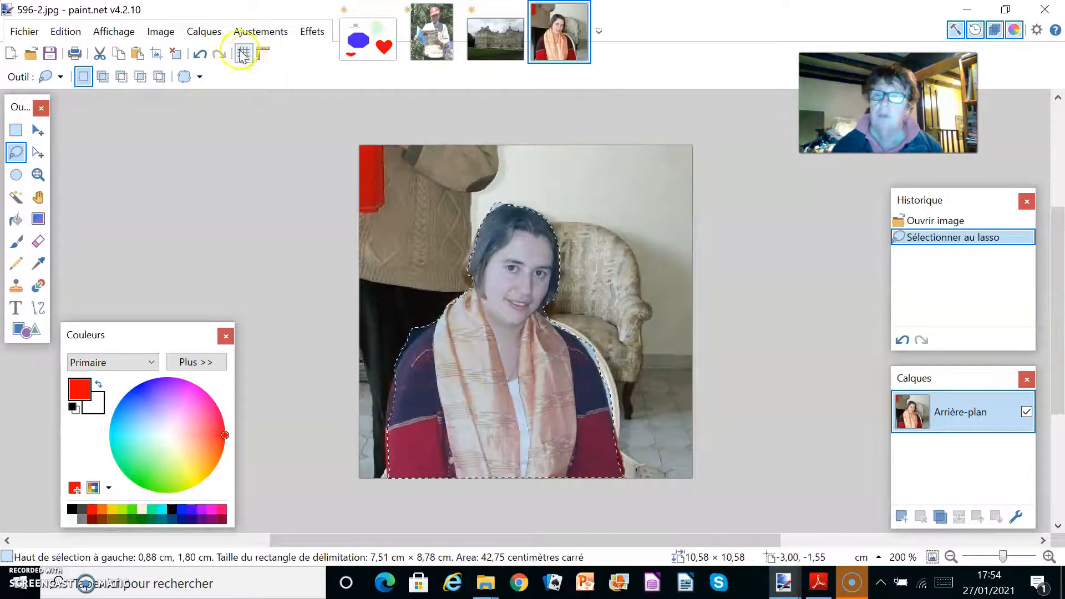
click(64, 31)
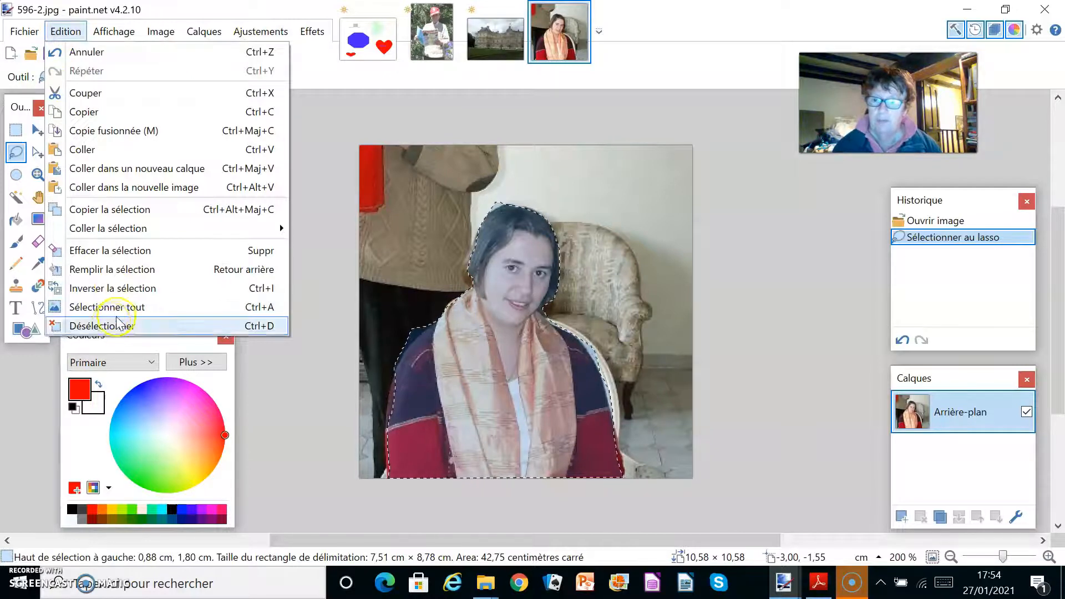
click(114, 287)
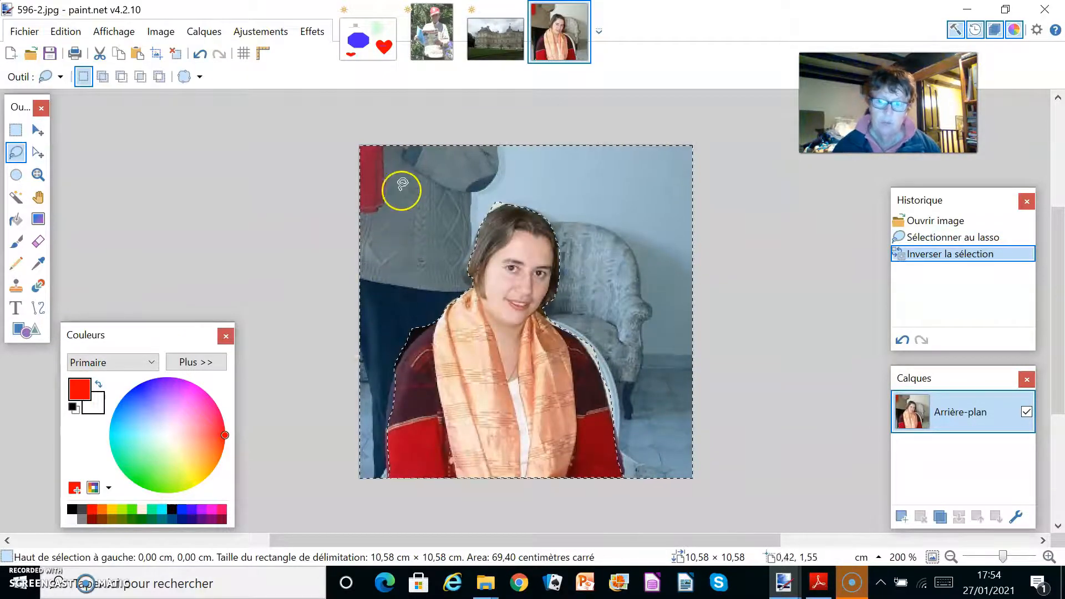
Preview a motion blur on the selected background with angle 45 and distance 85, without applying it.
click(266, 35)
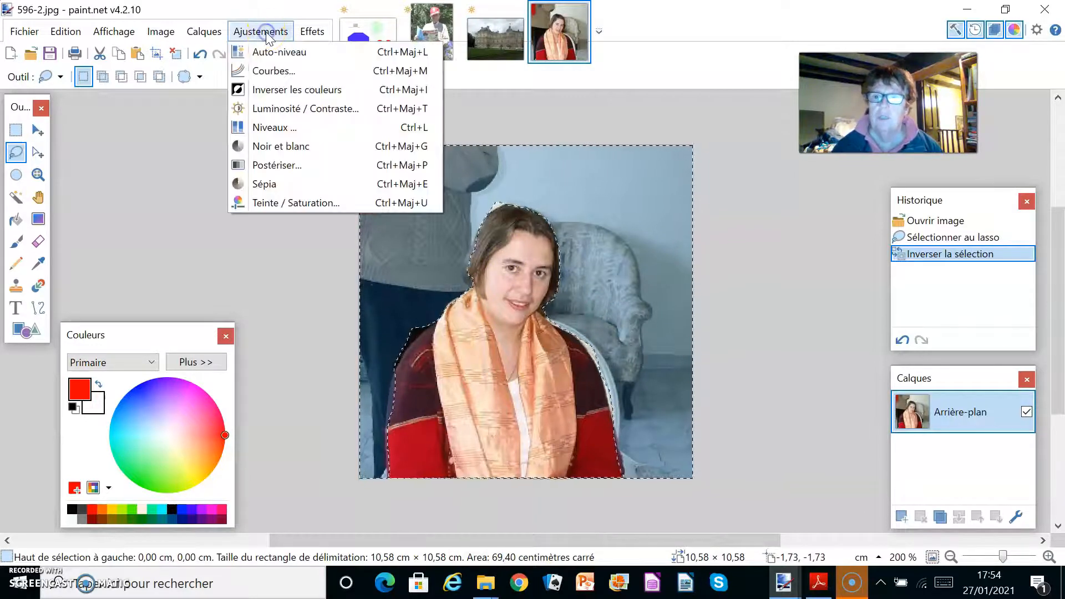
click(312, 32)
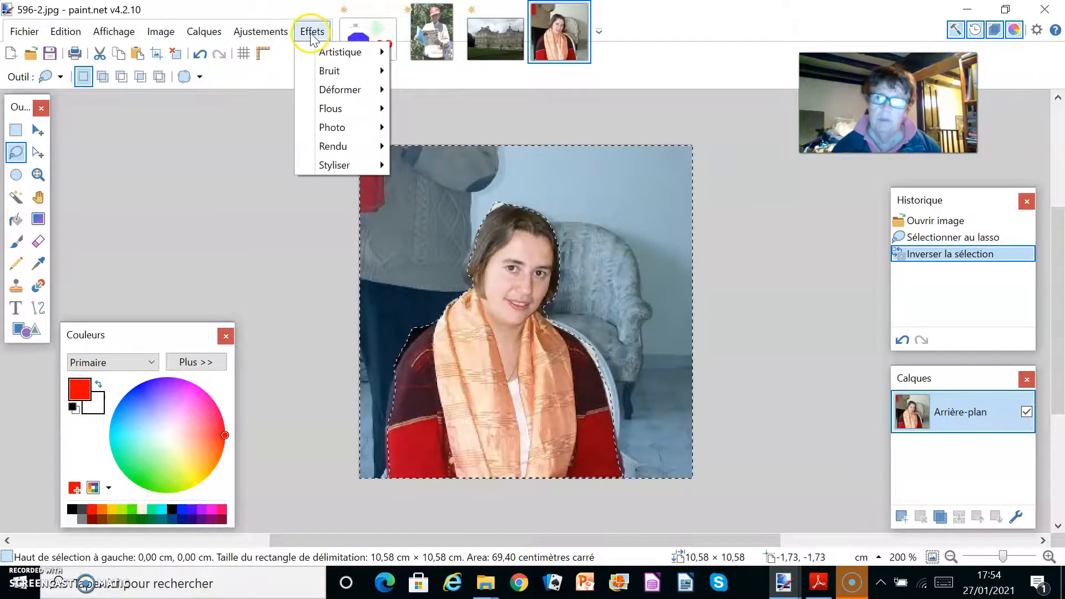
mouse_move(348, 117)
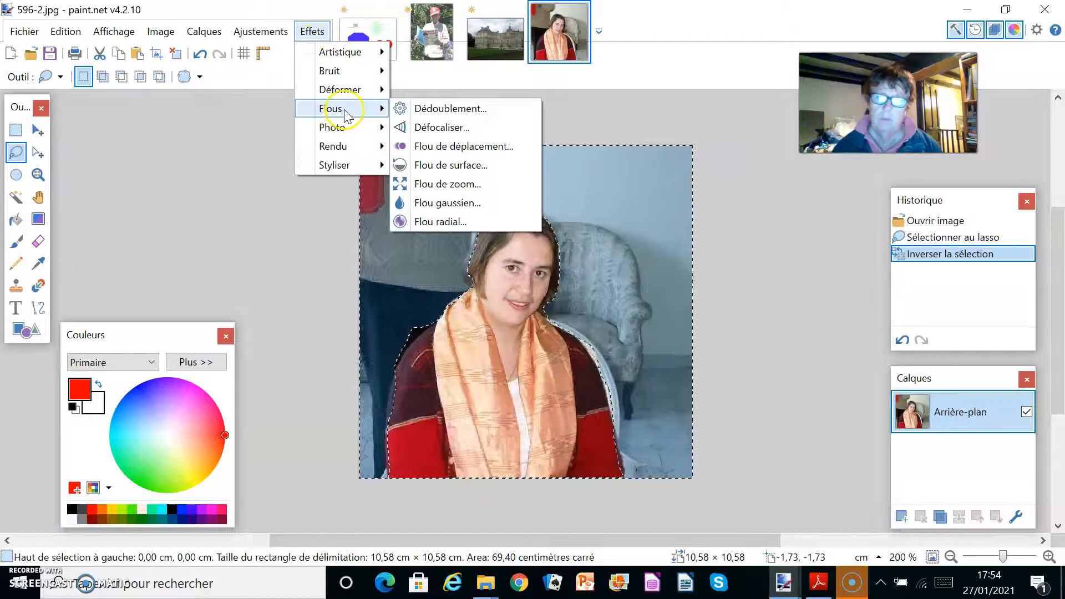
click(436, 147)
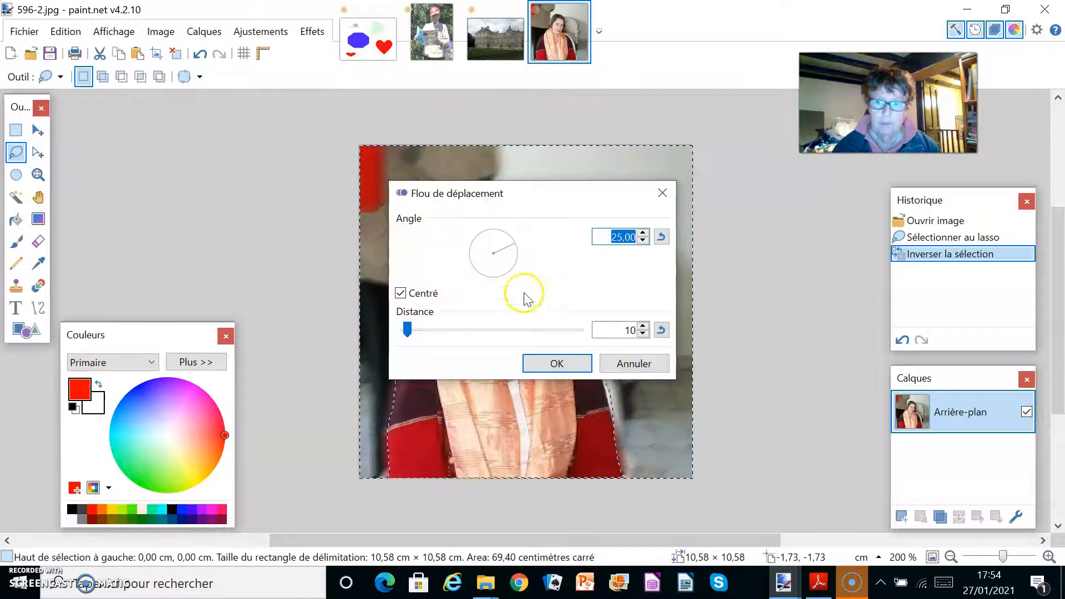
drag(579, 197, 270, 151)
click(333, 187)
click(332, 187)
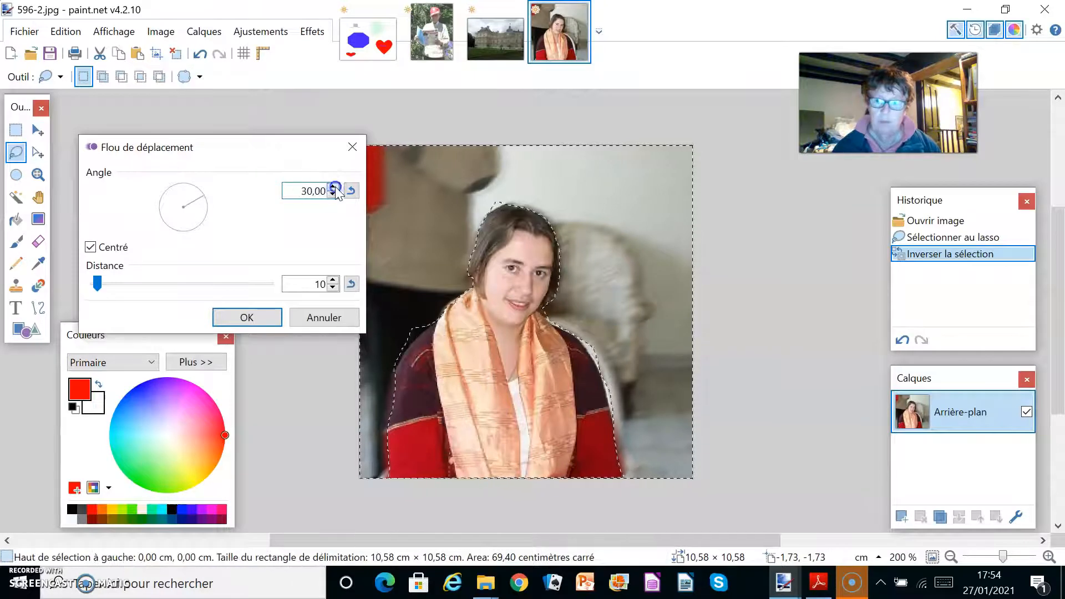
click(332, 187)
click(332, 187)
click(333, 187)
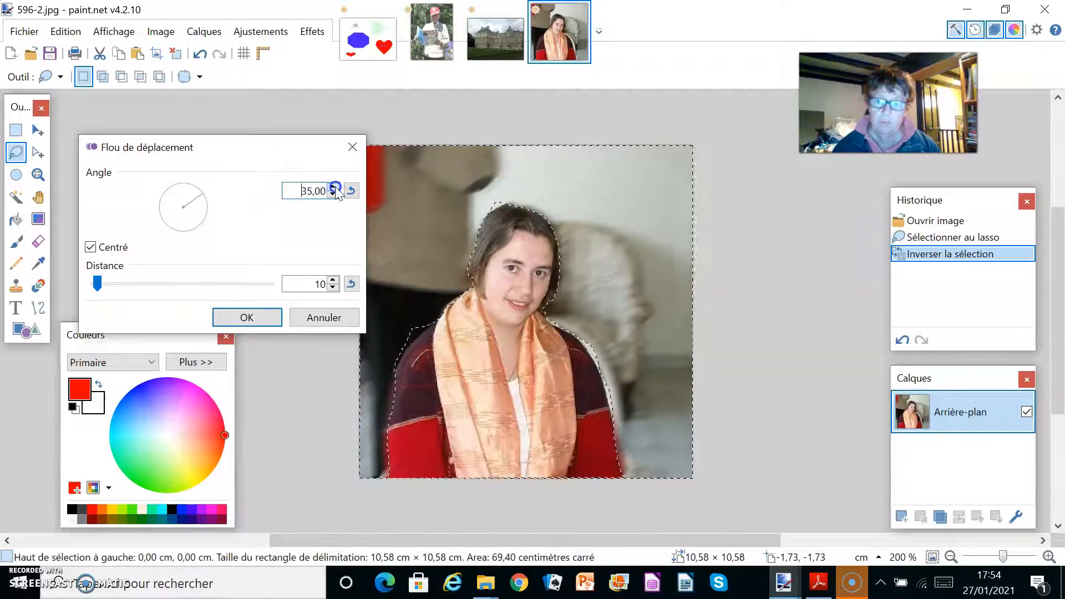
click(333, 187)
click(332, 187)
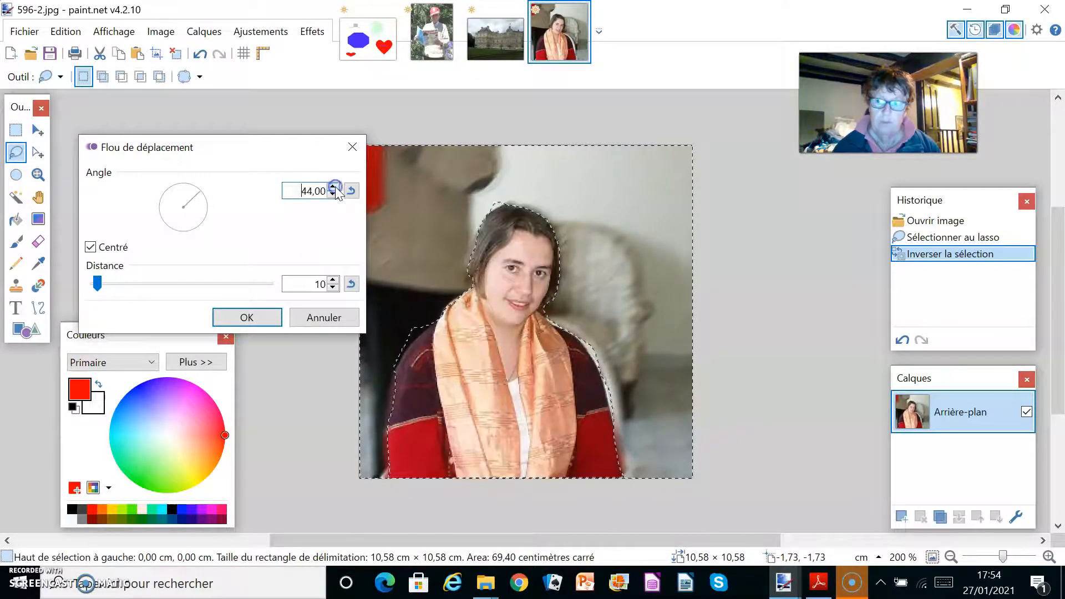
drag(98, 285, 123, 287)
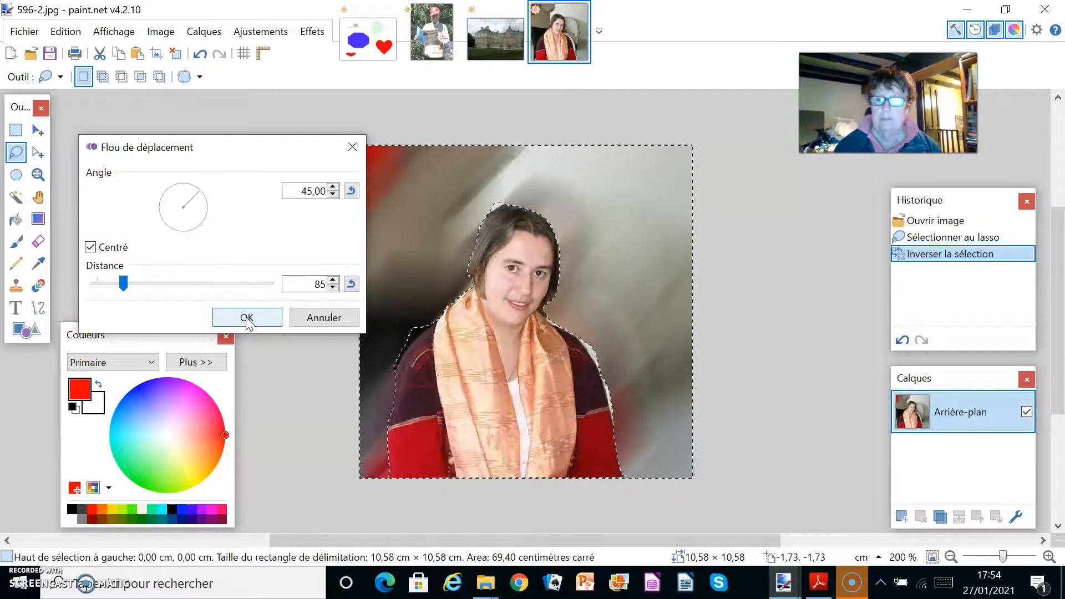
click(336, 317)
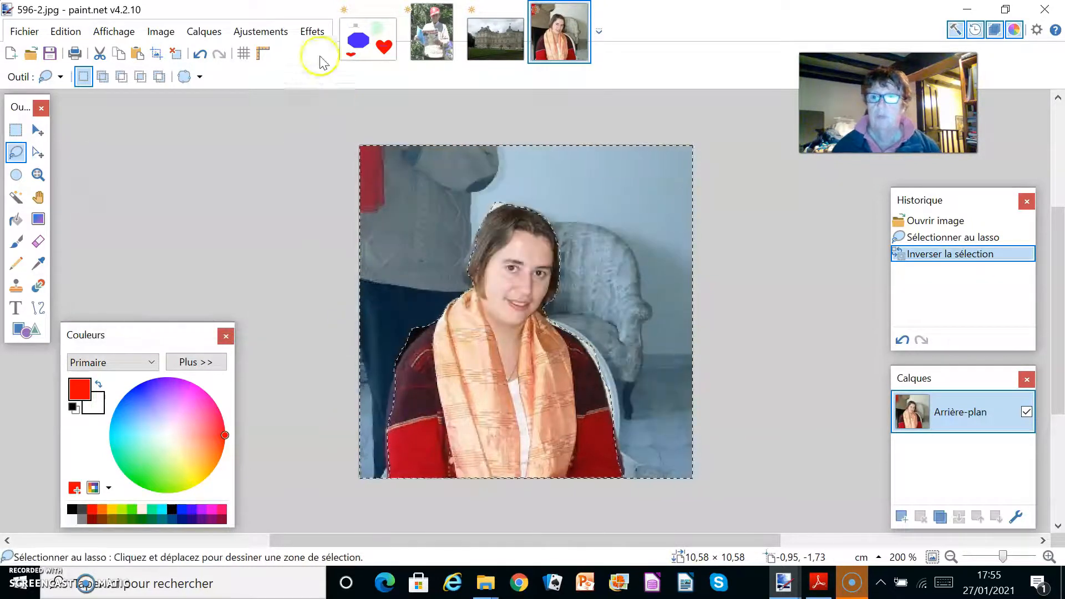
Preview a surface blur on the selected background with radius 51 and threshold 93, without applying it.
click(313, 32)
mouse_move(331, 110)
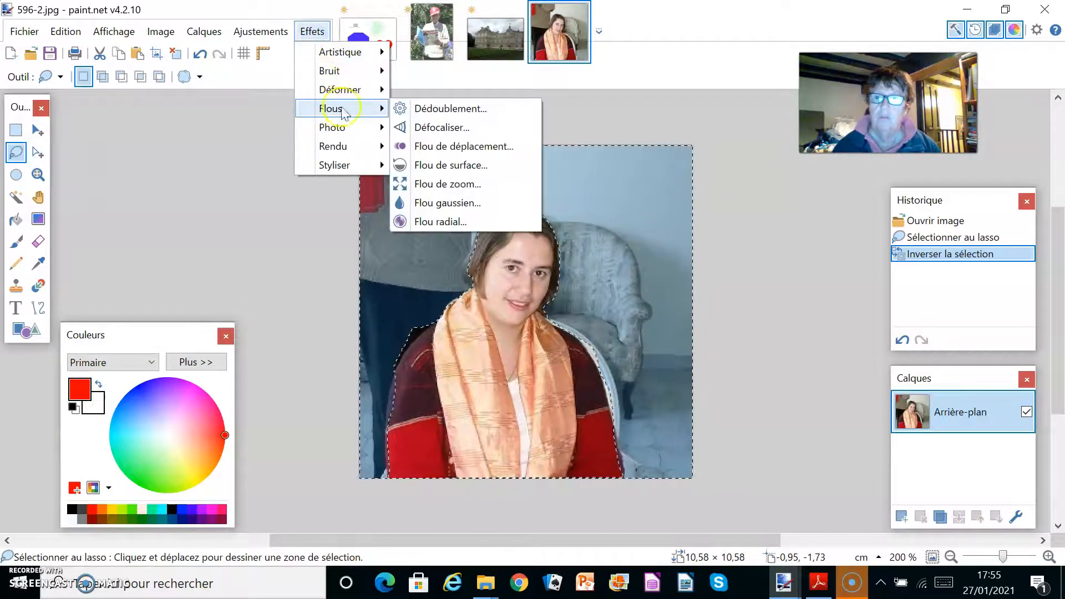
click(429, 165)
drag(470, 224, 148, 146)
drag(91, 189, 171, 201)
drag(107, 224, 248, 247)
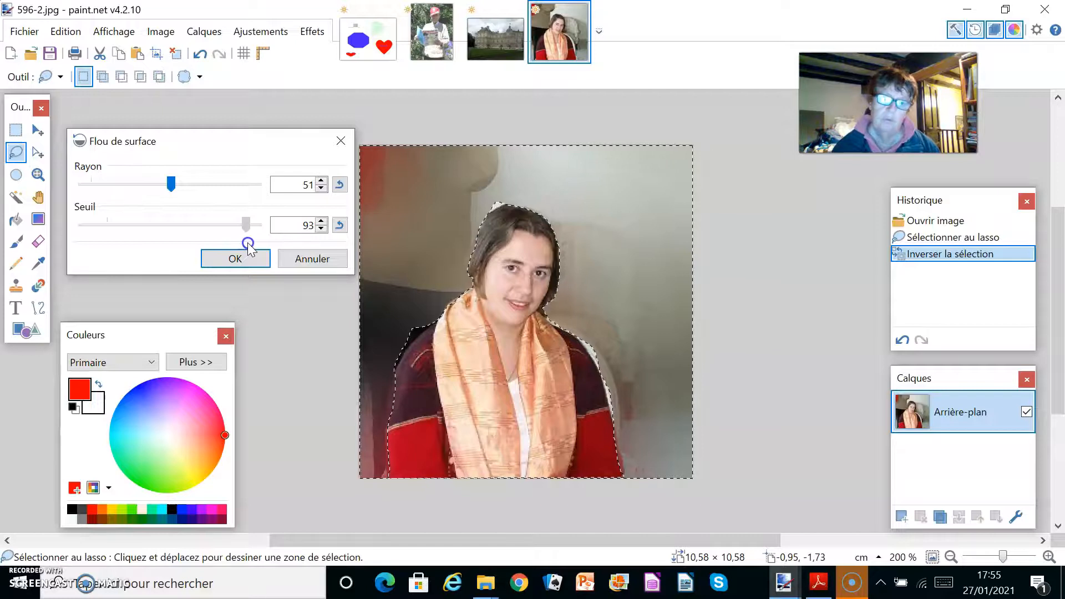
click(308, 256)
Apply a centred motion blur to the selected background with angle 25 and distance 78.
click(261, 31)
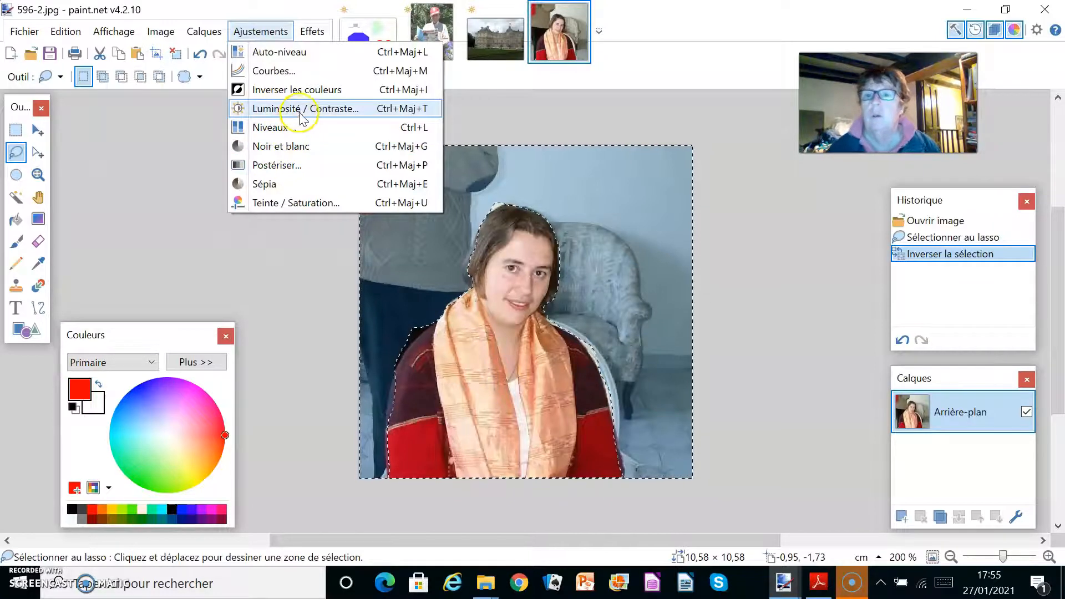
click(312, 31)
mouse_move(332, 108)
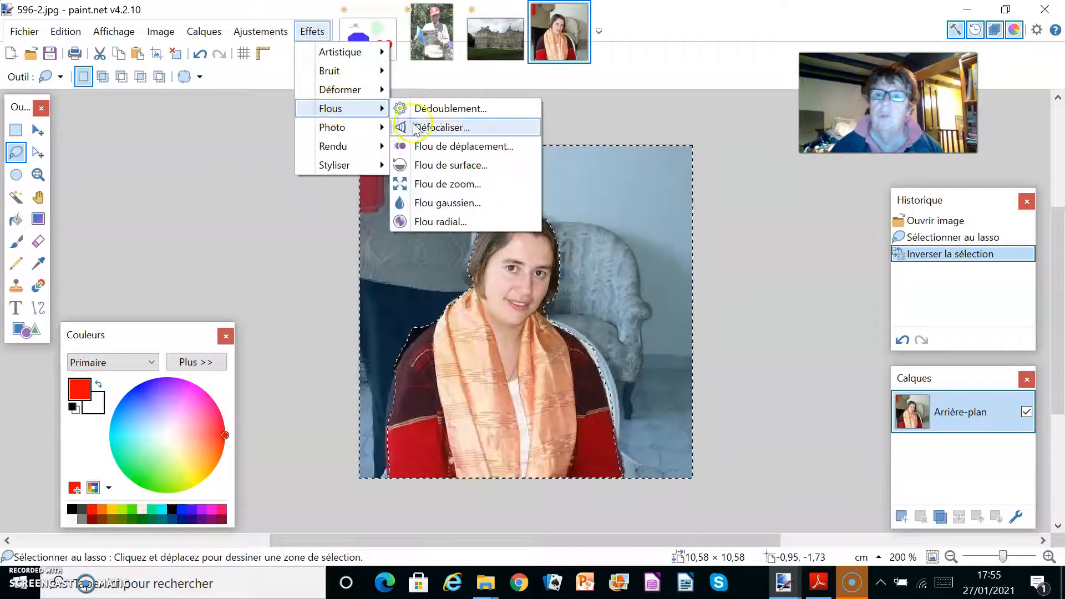
click(433, 147)
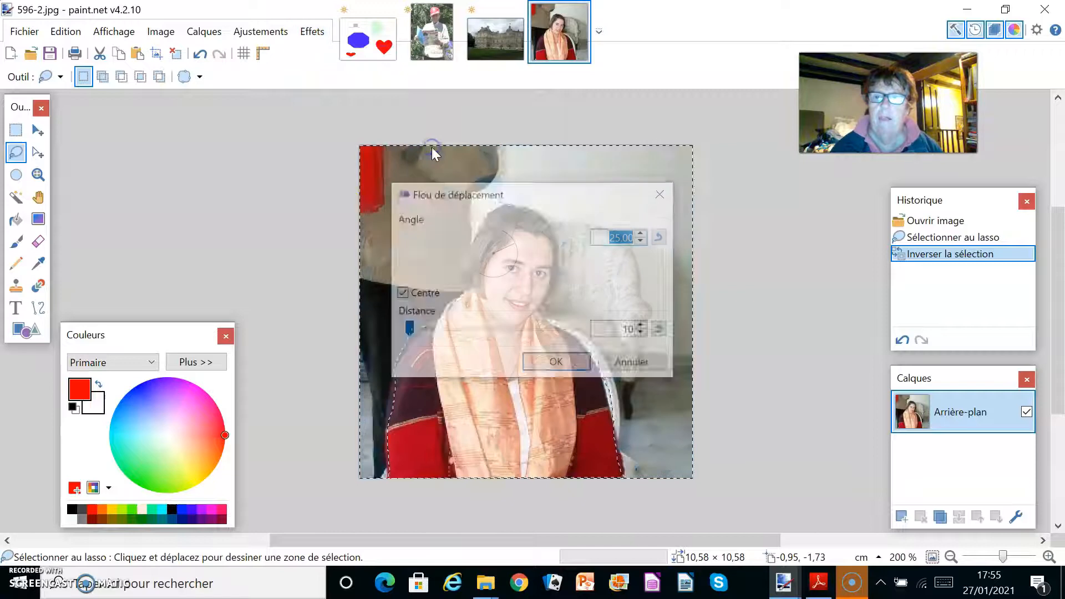
drag(441, 194, 64, 112)
drag(33, 245, 55, 248)
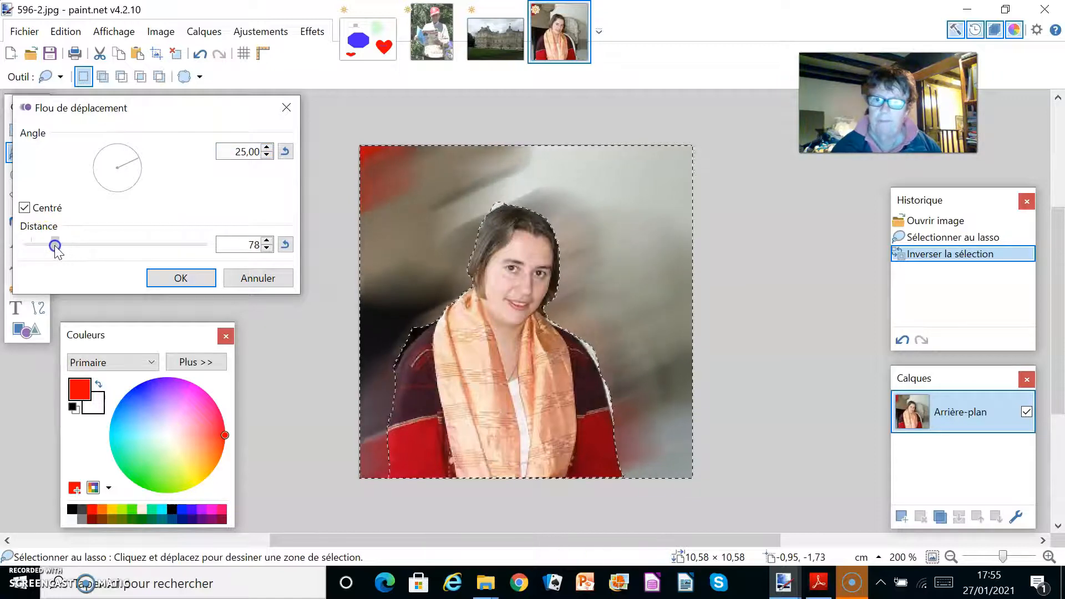
click(185, 277)
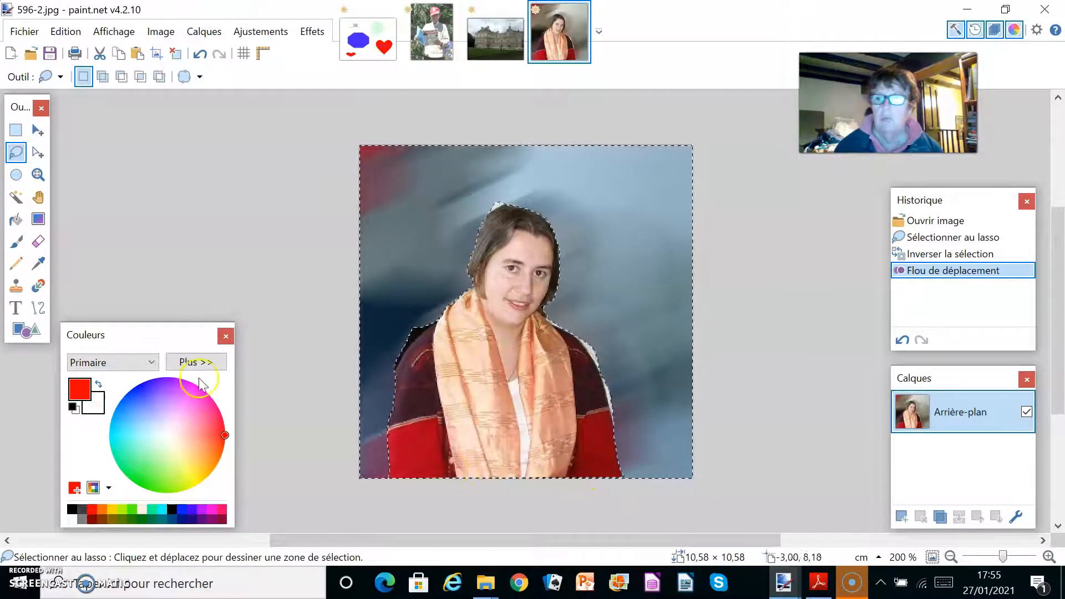
Try a diagonal linear gradient from light blue to golden yellow across the selected background and undo it.
click(38, 221)
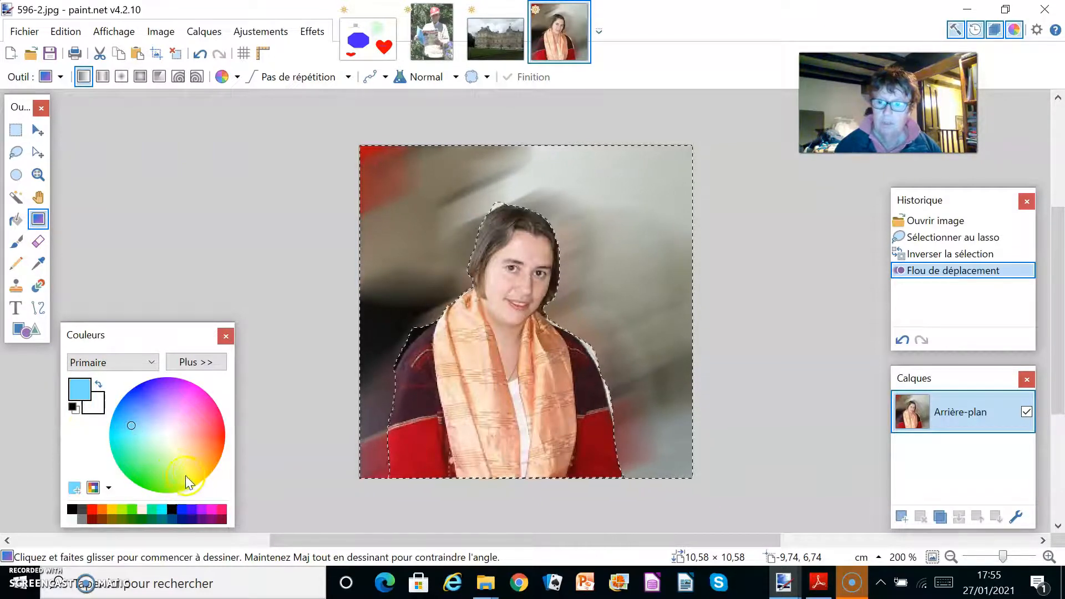
click(95, 409)
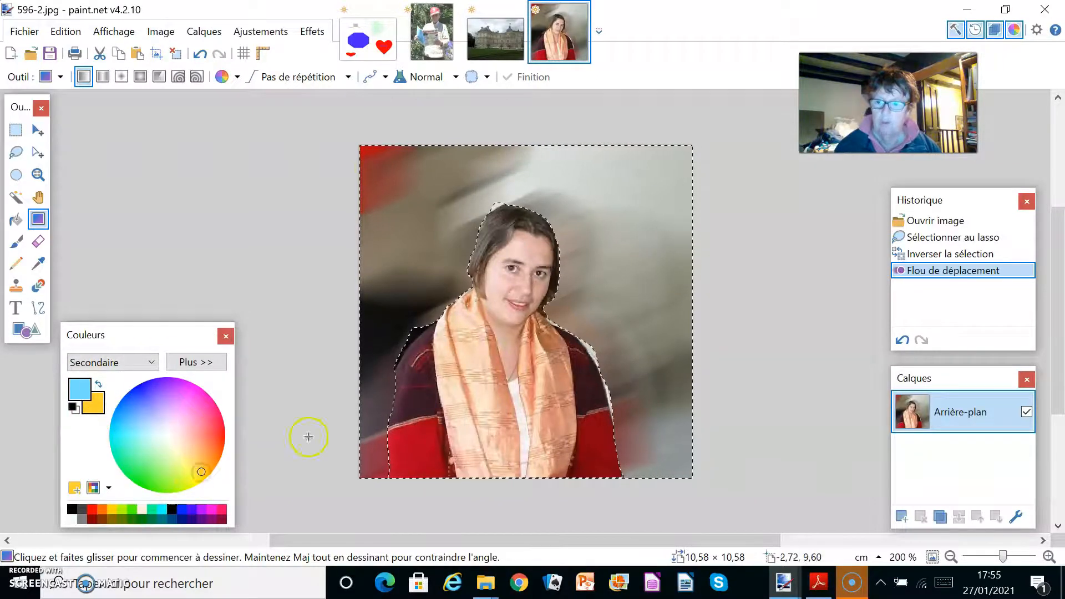
drag(367, 149, 494, 255)
drag(599, 357, 687, 473)
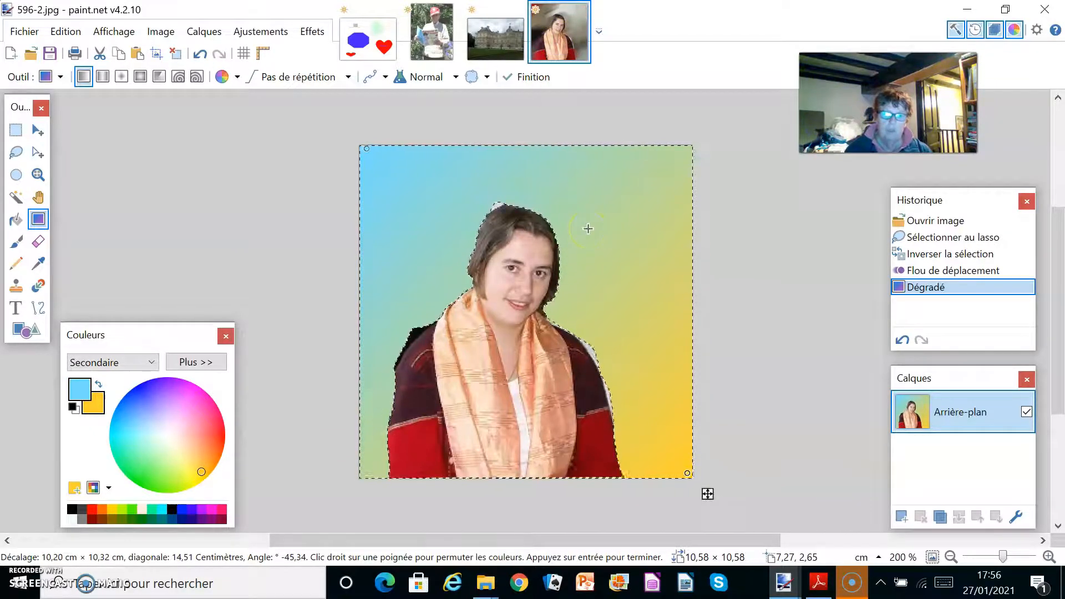
click(901, 340)
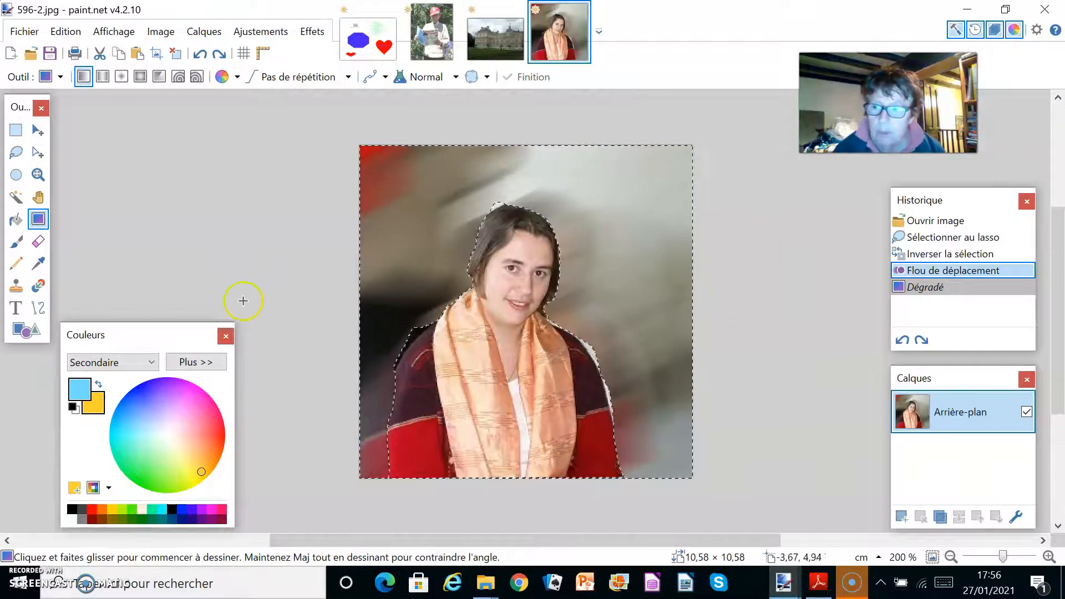
Switch to Adobe Reader, browse the Paint.NET practical exercises document at 50% zoom, and minimize it.
click(819, 583)
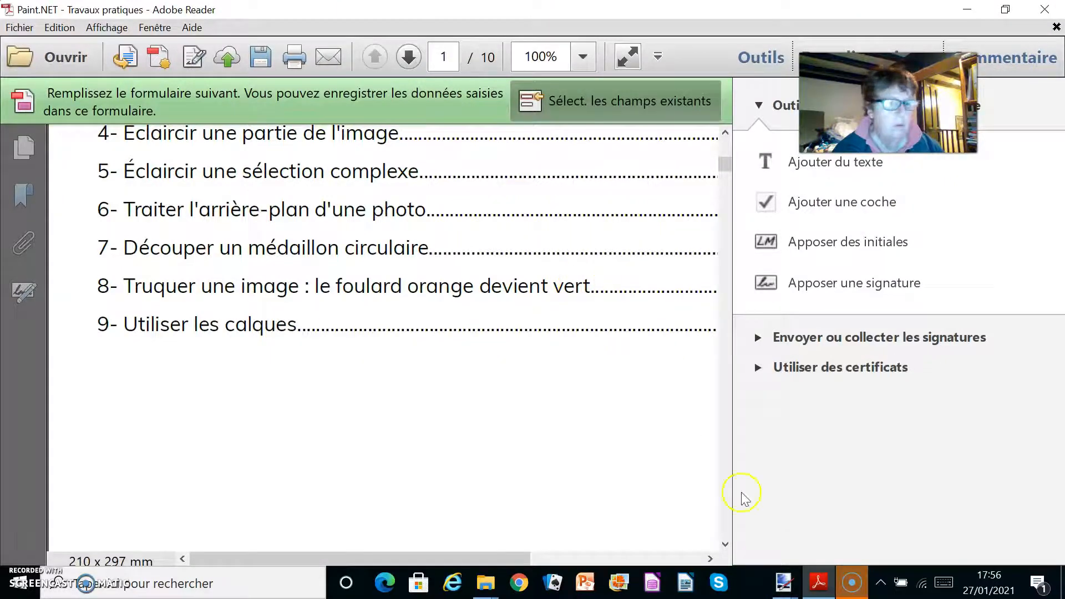
click(784, 582)
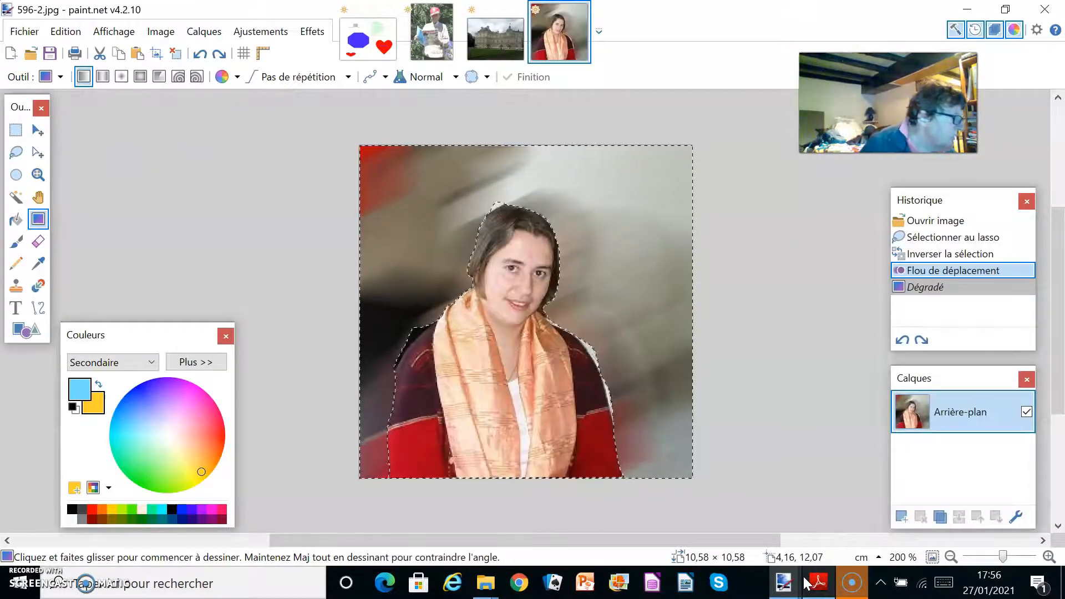
click(819, 582)
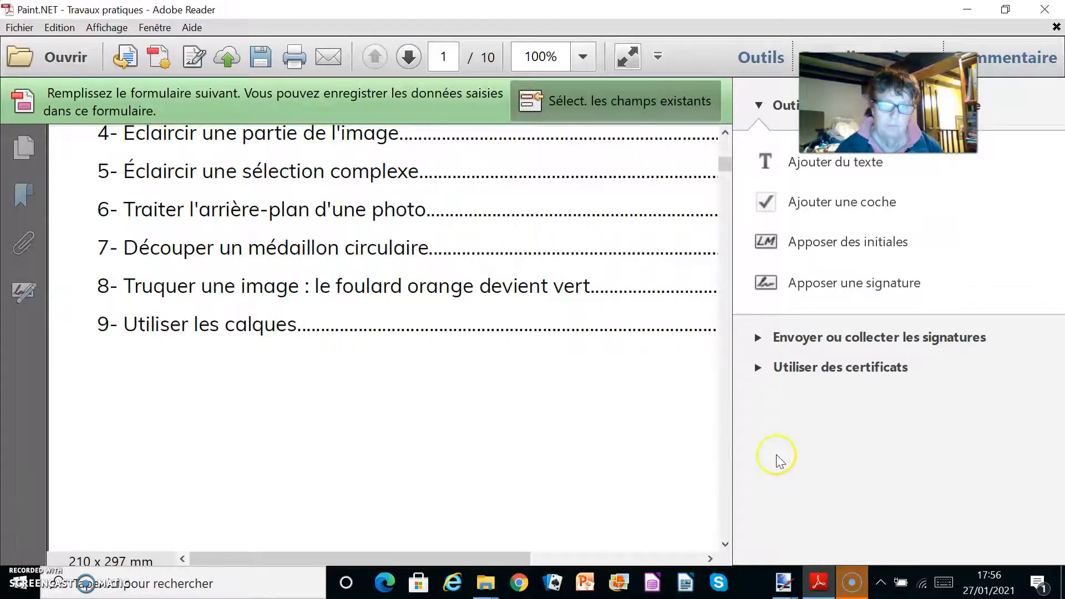
click(592, 64)
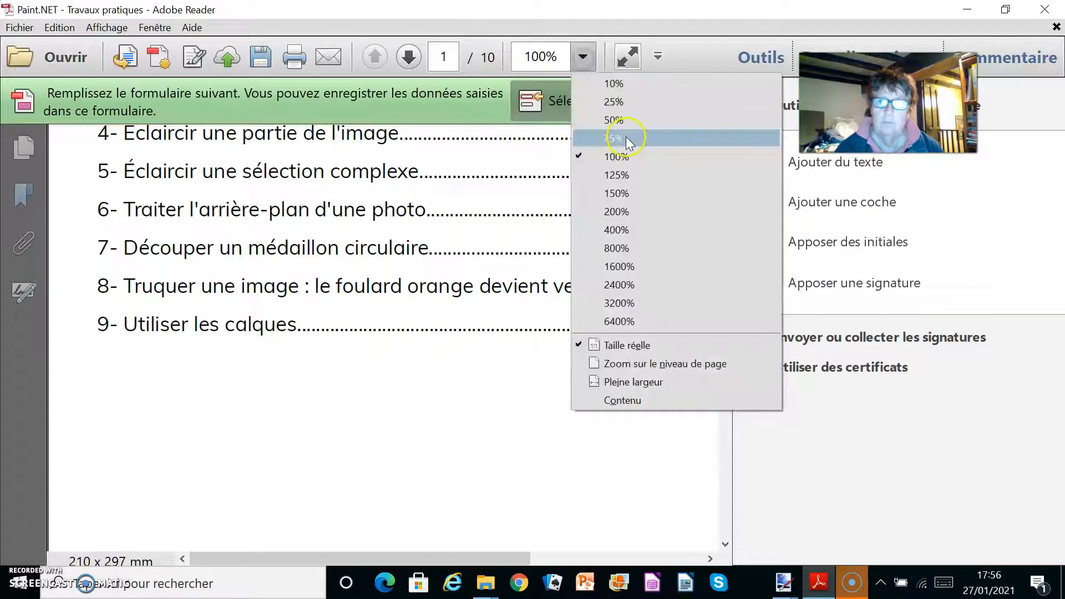
click(620, 117)
scroll(637, 316, down, 5)
drag(726, 191, 695, 366)
click(967, 10)
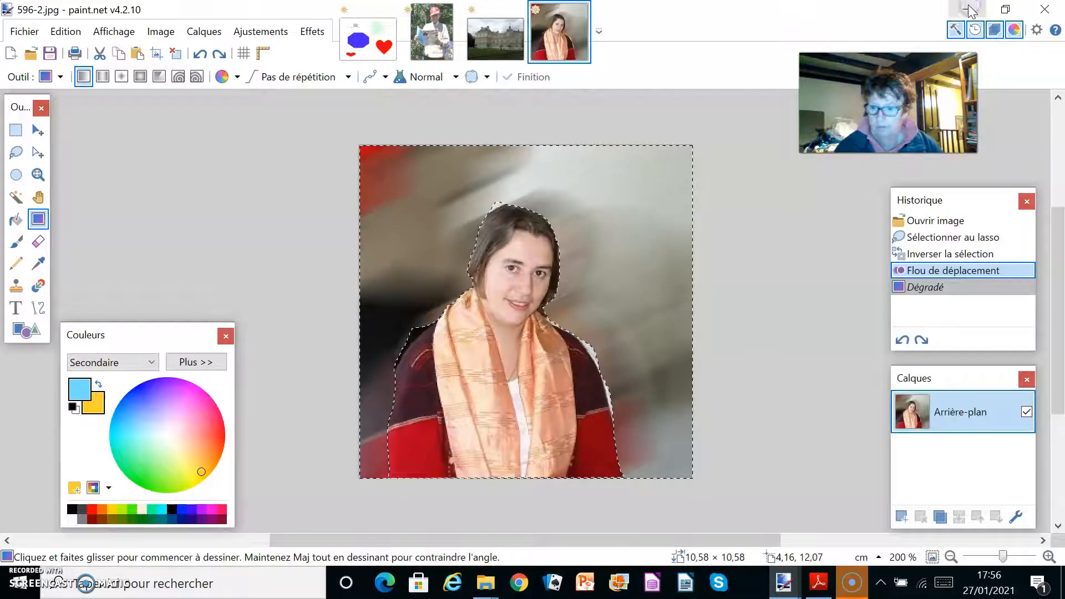
click(965, 10)
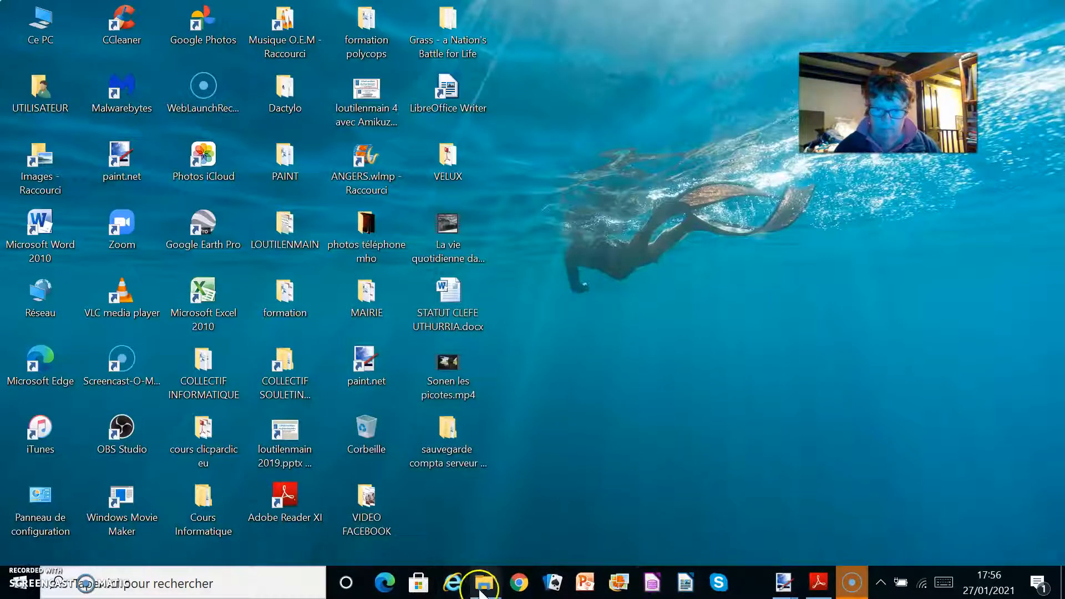
click(852, 587)
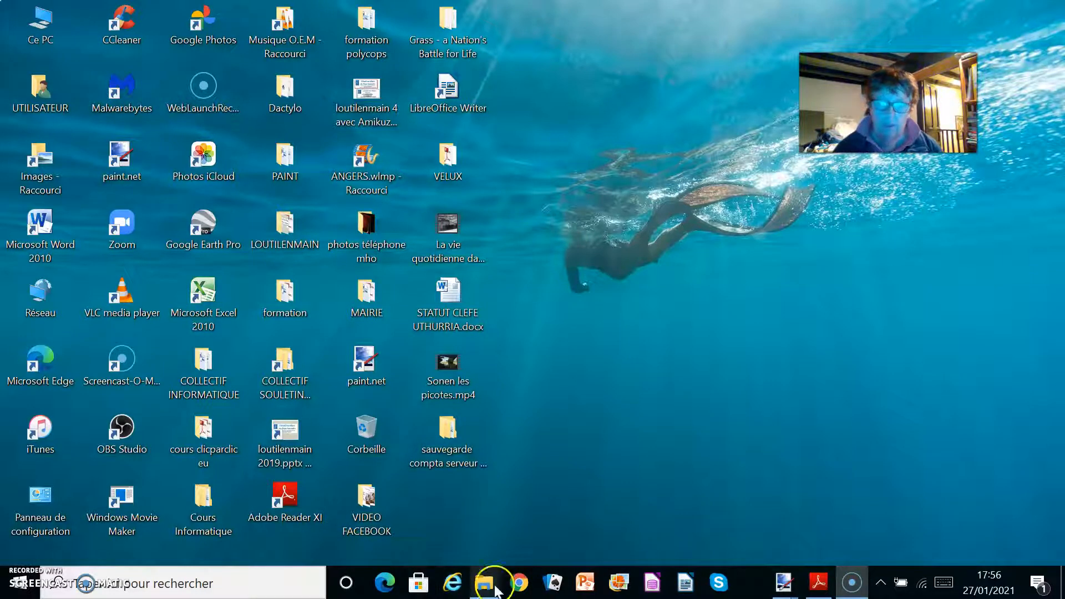
mouse_move(851, 587)
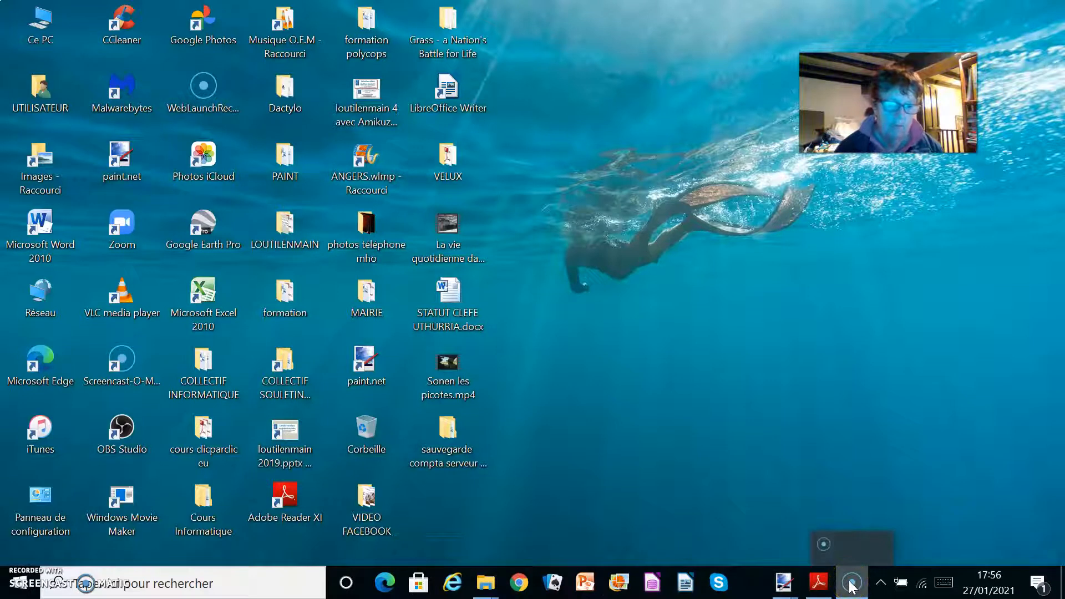
click(851, 587)
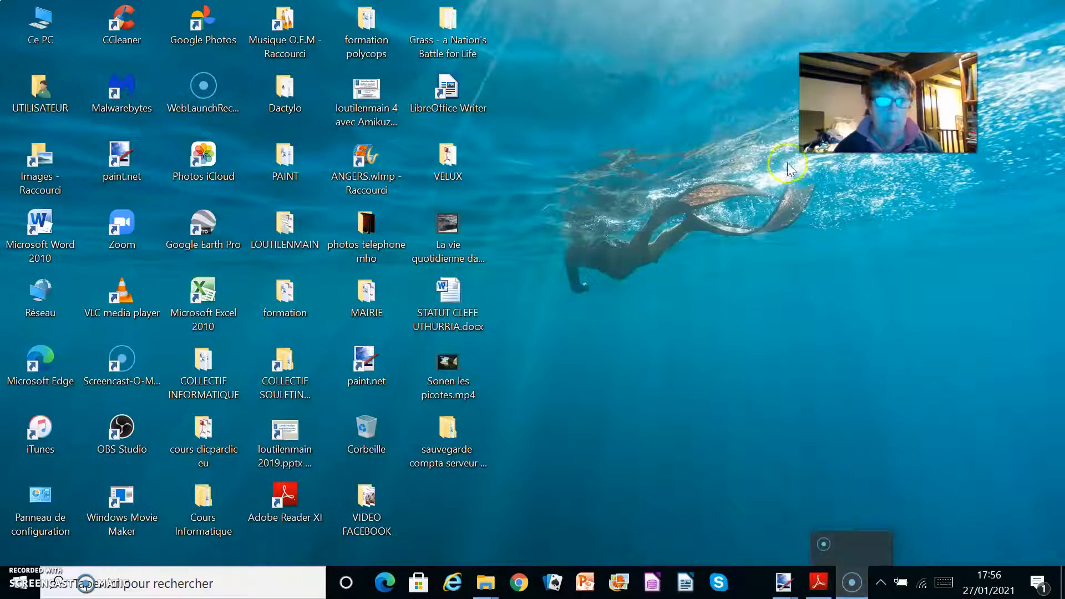
drag(887, 102, 830, 122)
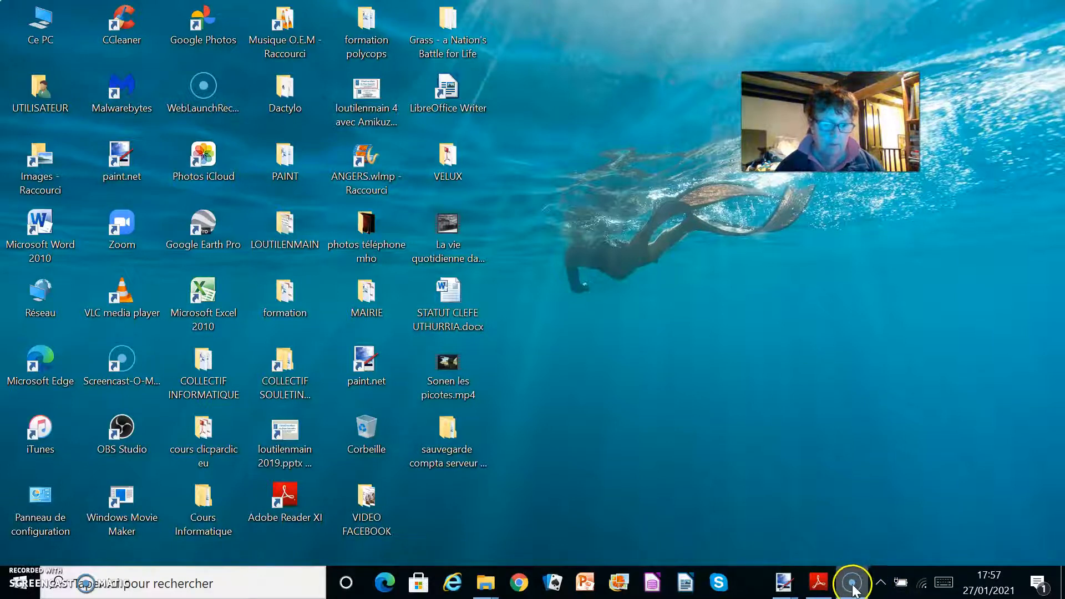
mouse_move(853, 591)
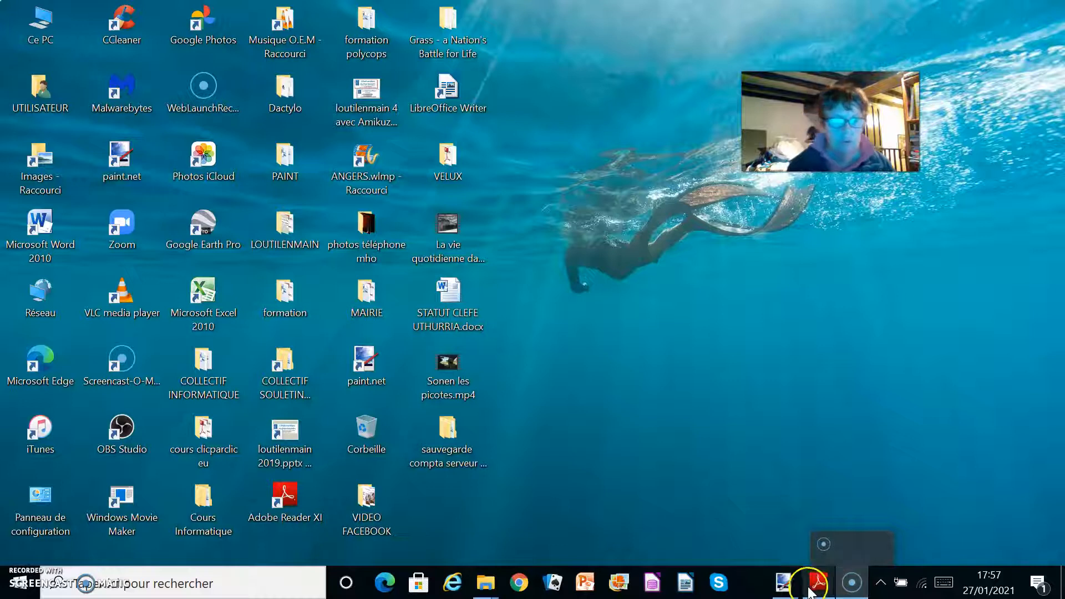
Switch to palace photo 781-1.jpg in paint.net, start quitting the program, cancel the exit and minimize the window.
mouse_move(804, 591)
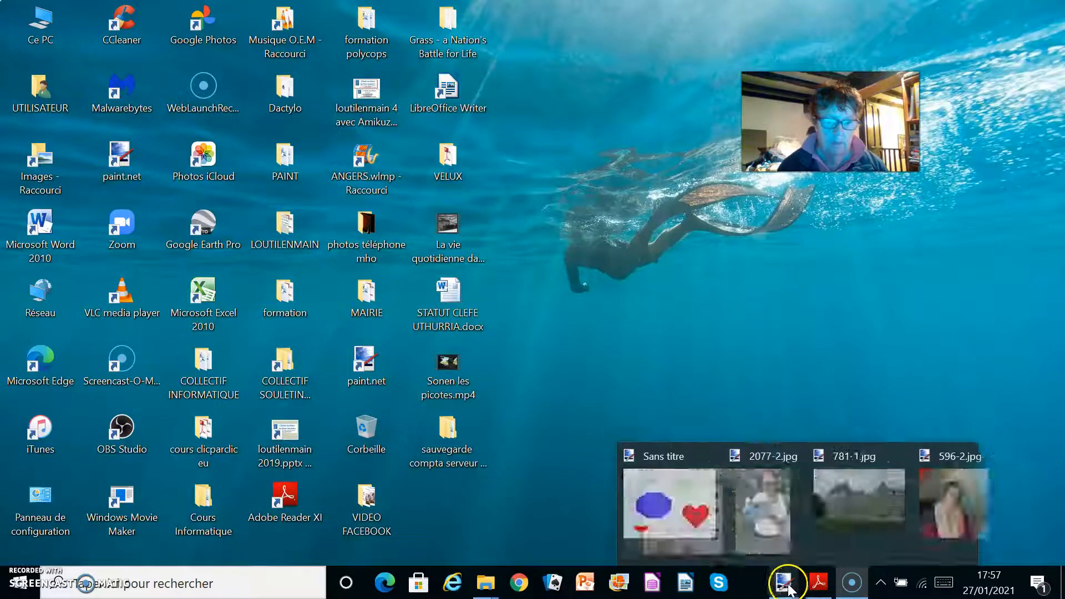
click(846, 519)
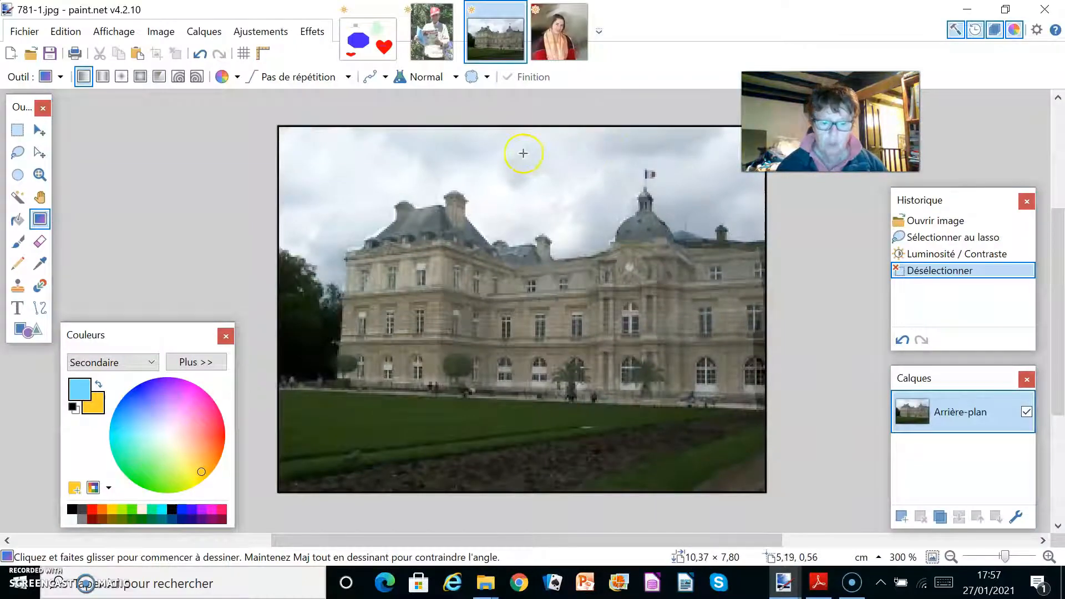
click(1044, 13)
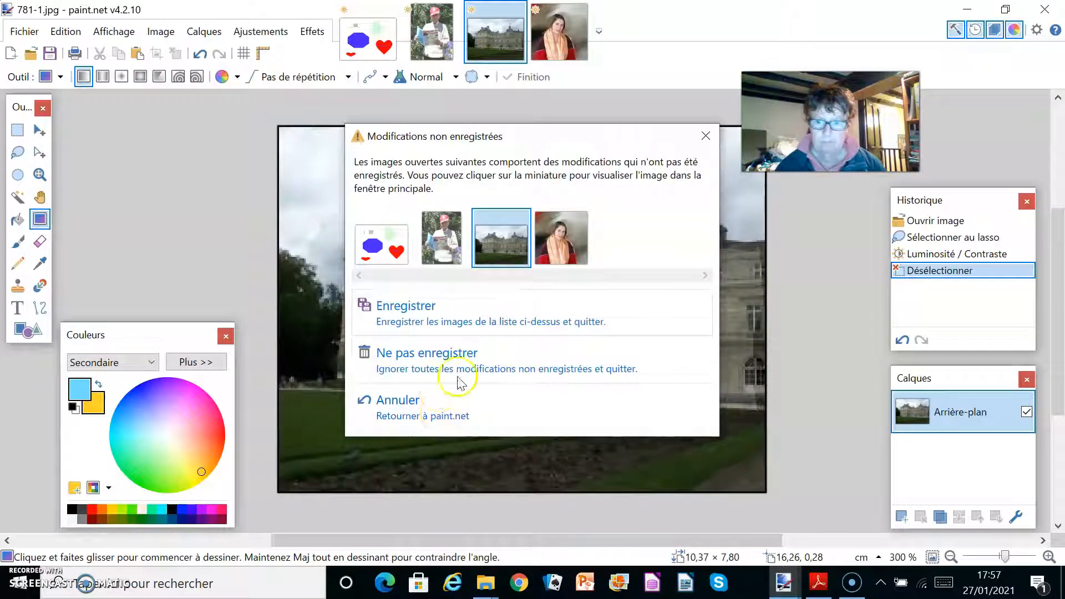
click(420, 401)
click(966, 9)
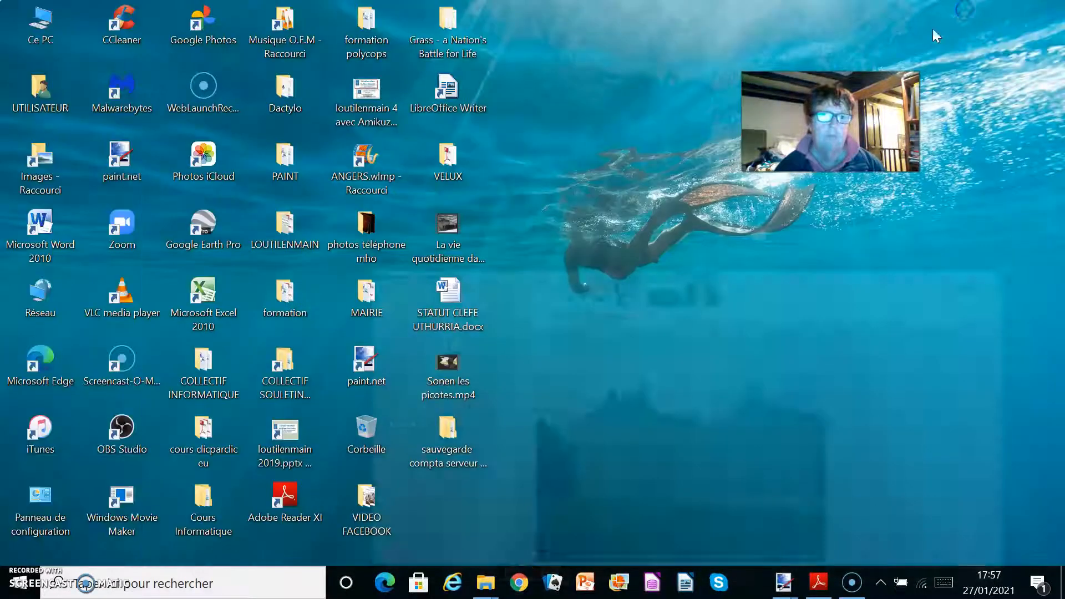